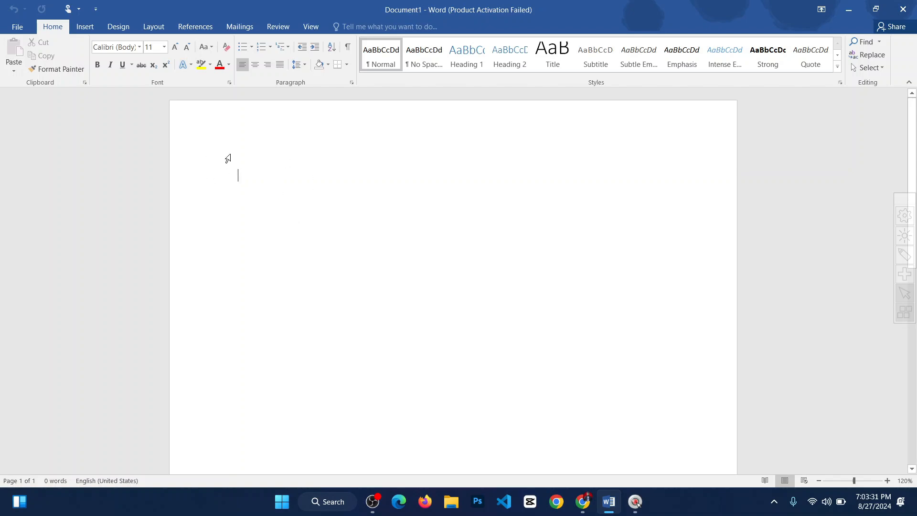
Examine the ribbon commands from File through View, ending on the Home commands.
{"action": "left_click", "coordinate": [19, 30]}
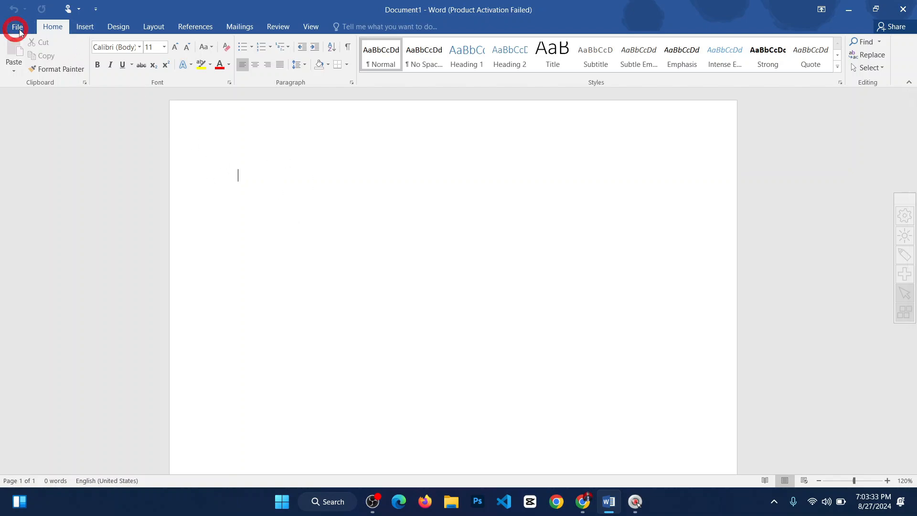
{"action": "left_click", "coordinate": [21, 29]}
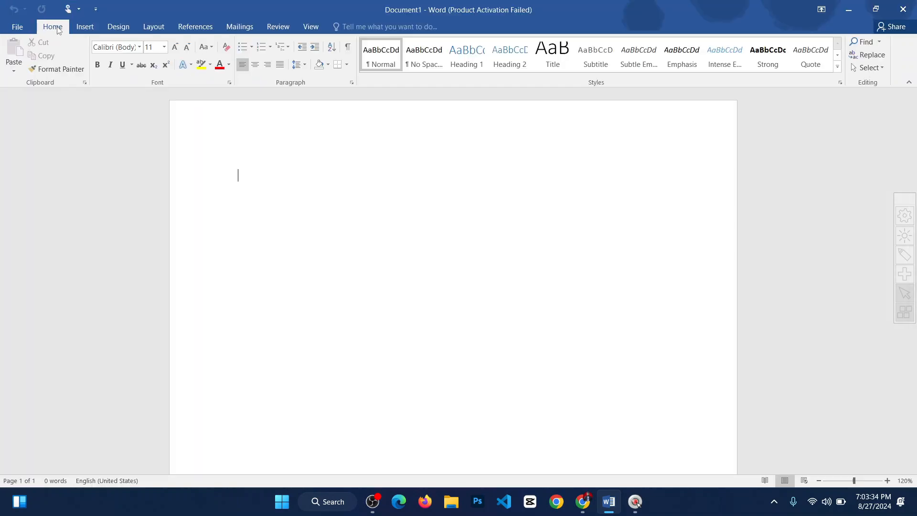
{"action": "left_click", "coordinate": [85, 27]}
{"action": "left_click", "coordinate": [119, 26]}
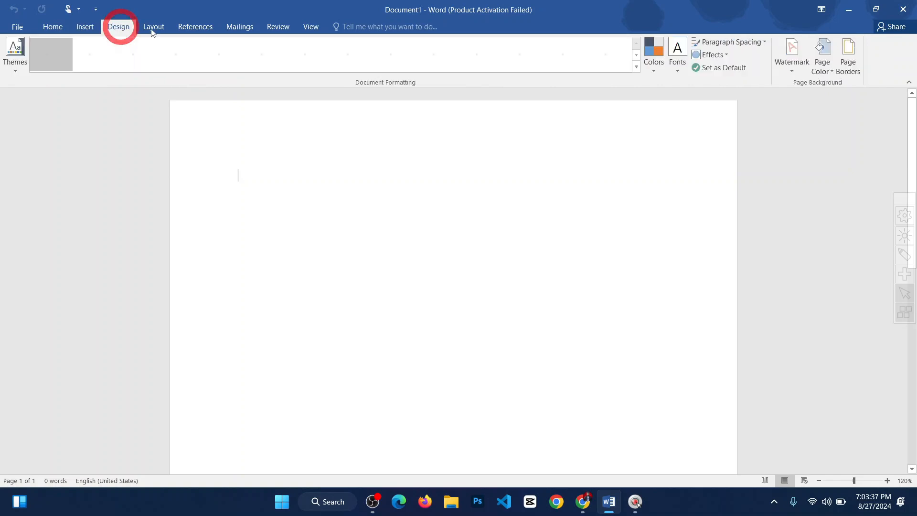
{"action": "left_click", "coordinate": [154, 27]}
{"action": "left_click", "coordinate": [195, 26]}
{"action": "left_click", "coordinate": [240, 26]}
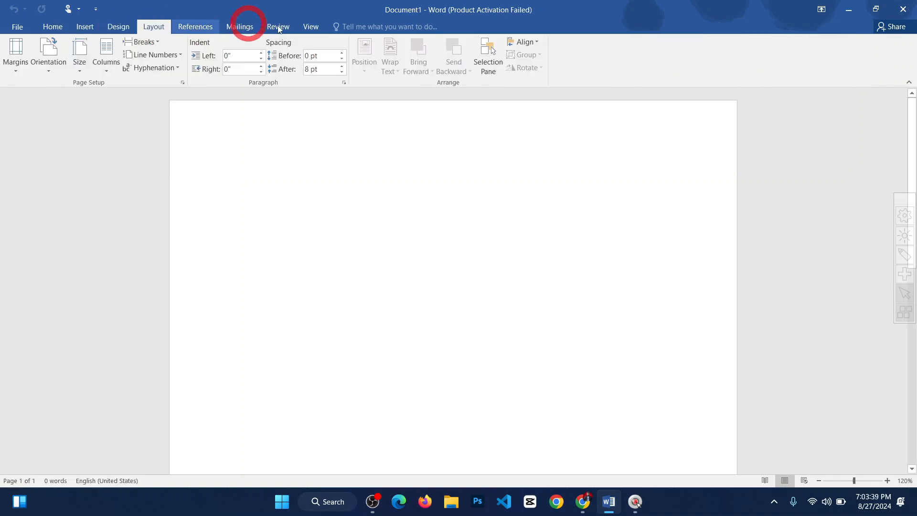
{"action": "left_click", "coordinate": [313, 28]}
{"action": "left_click", "coordinate": [349, 228]}
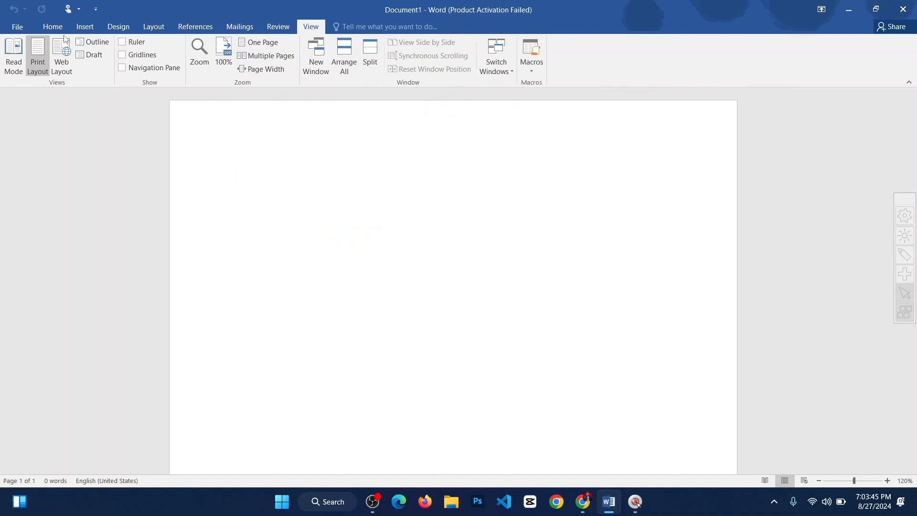
{"action": "left_click", "coordinate": [54, 27]}
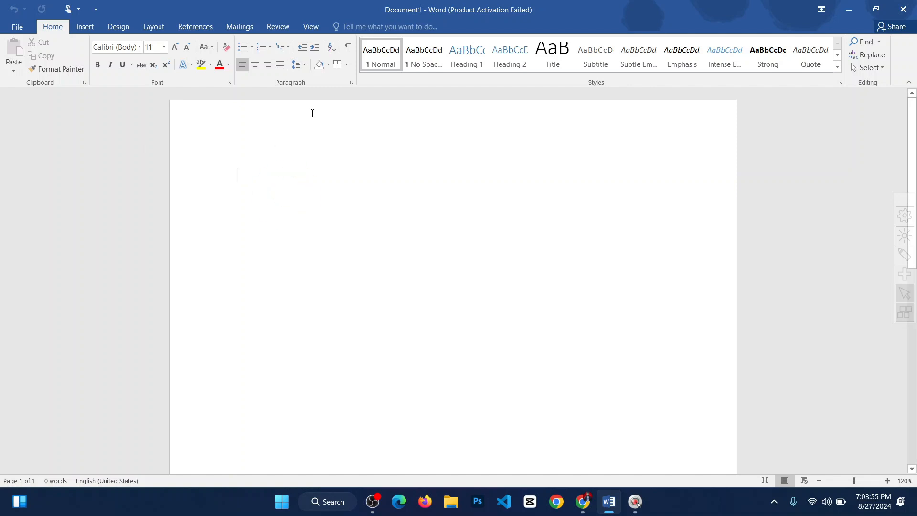
Enter the sample text "Df kdasfdjhfvdjhvfh" on the blank page and delete the whole line.
{"action": "scroll", "coordinate": [473, 253], "scroll_direction": "down", "scroll_amount": 1, "text": "ctrl"}
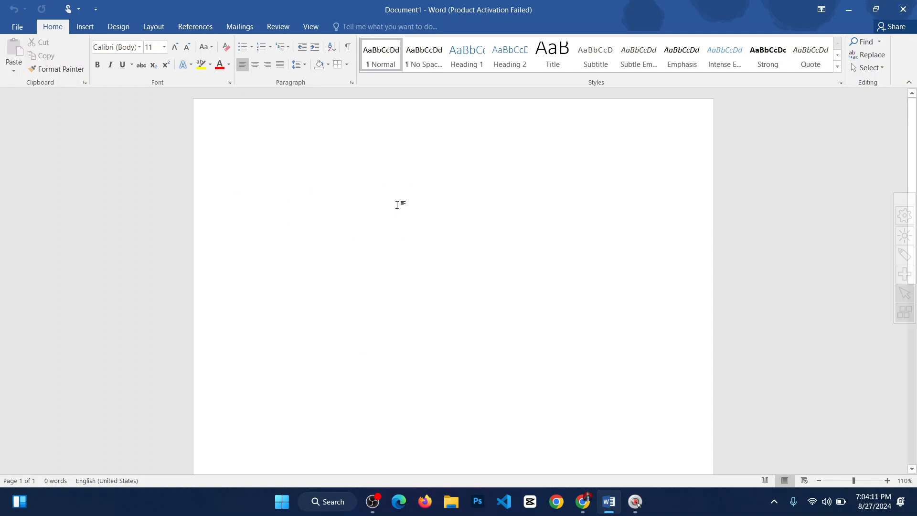
{"action": "type", "text": "df kdasfdjhfvdjhvfh"}
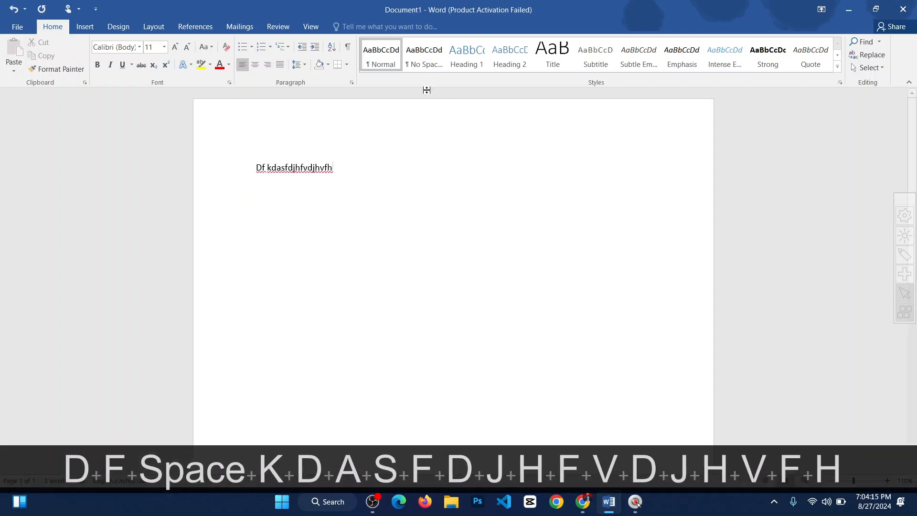
{"action": "left_click", "coordinate": [149, 159]}
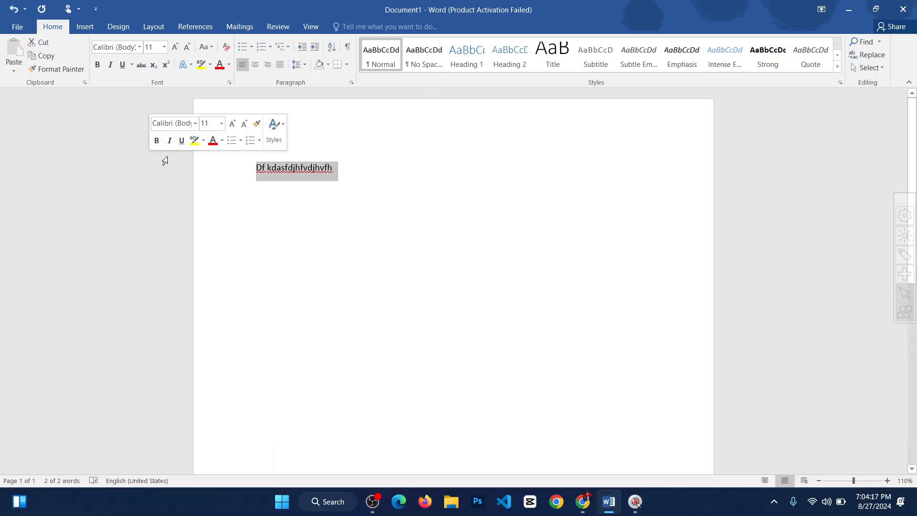
{"action": "key", "text": "BackSpace"}
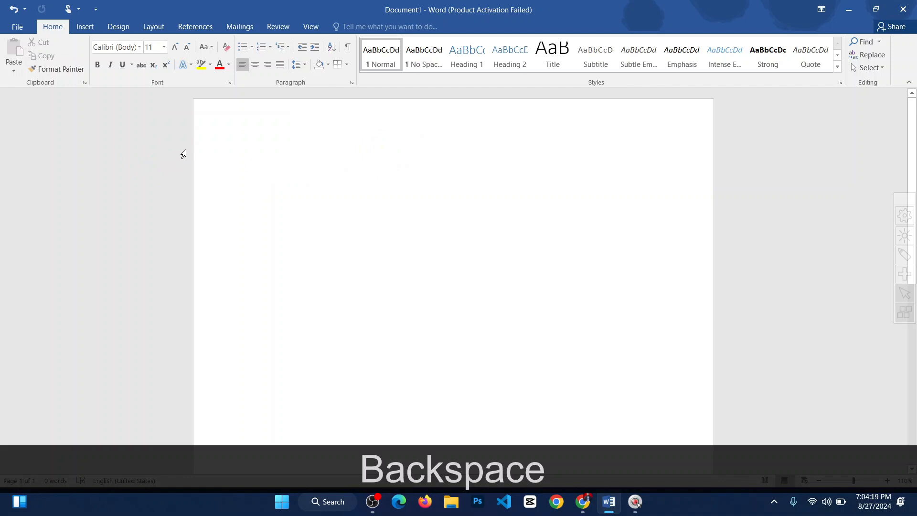
Launch a new instance of Word 2016 from Windows search and create a blank document.
{"action": "left_click", "coordinate": [286, 512]}
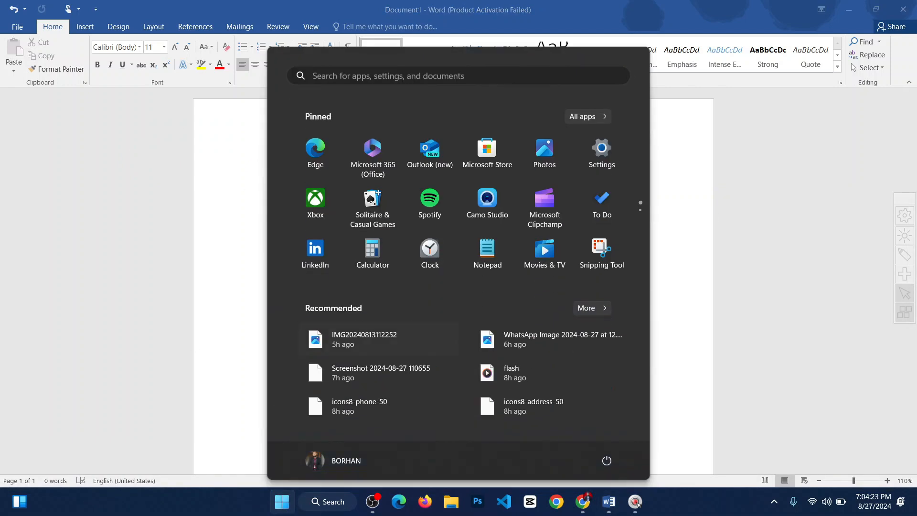
{"action": "type", "text": "word"}
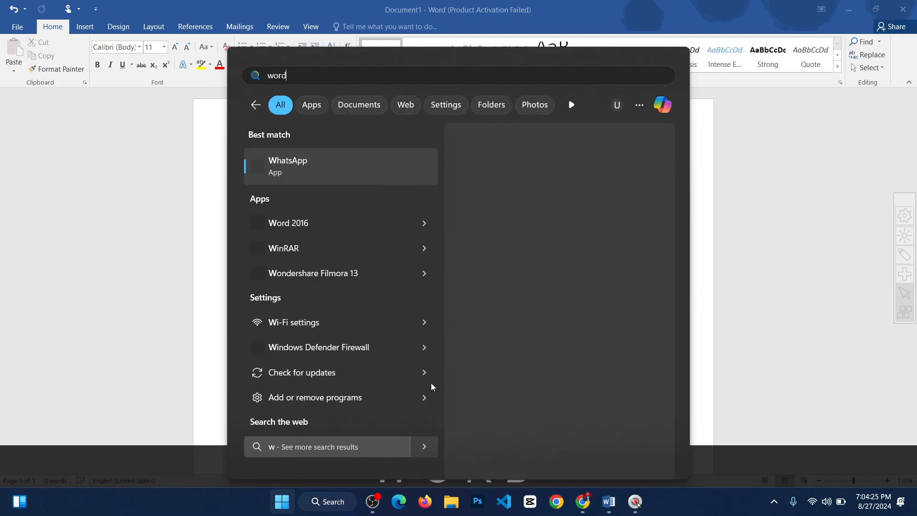
{"action": "type", "text": " 2016"}
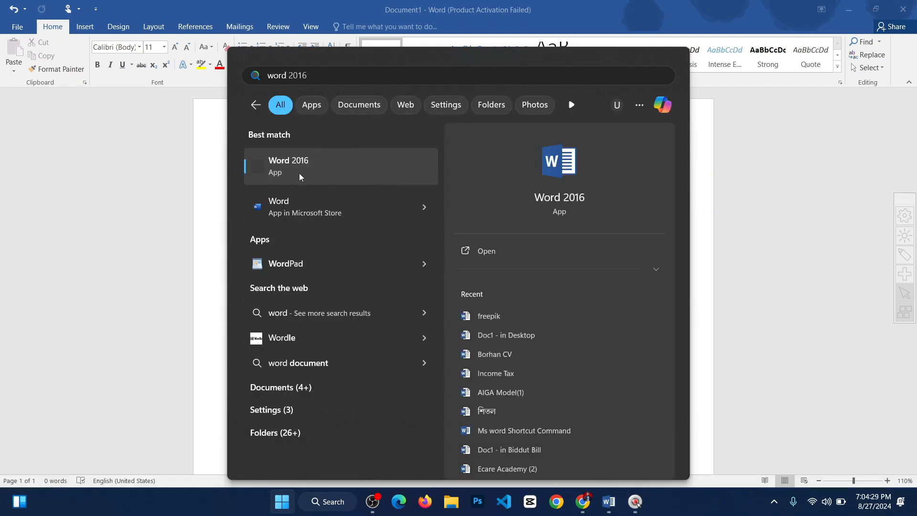
{"action": "left_click", "coordinate": [321, 174]}
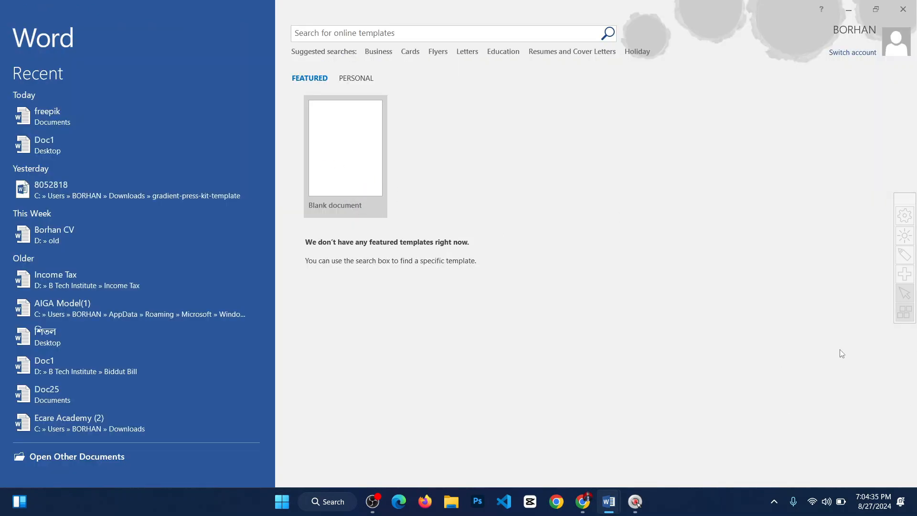
{"action": "left_click", "coordinate": [373, 190]}
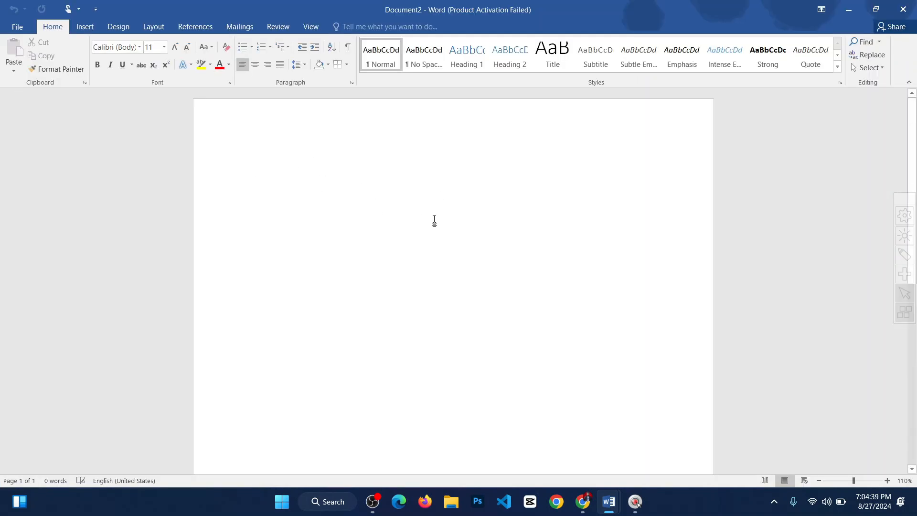
Enter the sample text "Kjifbaieifl ajhvfdjb fbdijs bfisd v" in the new document and erase all of it.
{"action": "scroll", "coordinate": [458, 242], "scroll_direction": "down", "scroll_amount": 6}
{"action": "scroll", "coordinate": [516, 252], "scroll_direction": "up", "scroll_amount": 8}
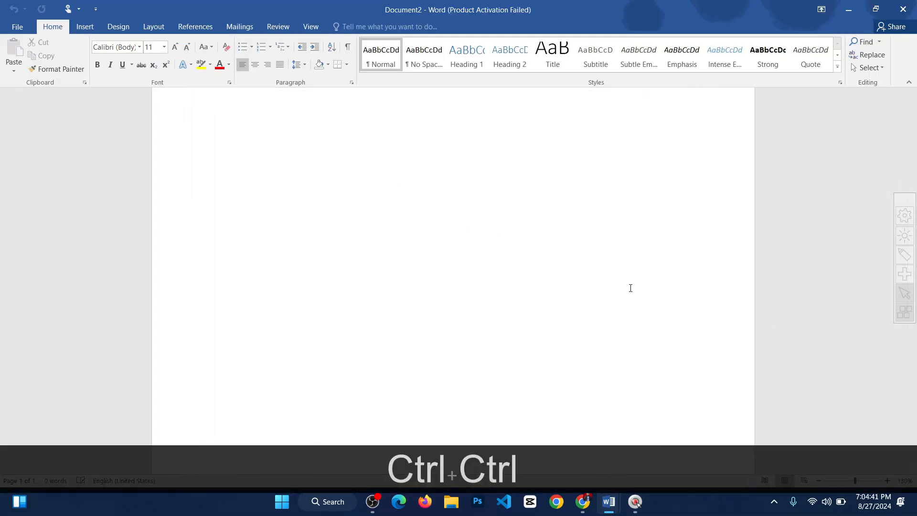
{"action": "scroll", "coordinate": [471, 270], "scroll_direction": "up", "scroll_amount": 3}
{"action": "type", "text": "Kjifbaieifl ajhvfdjb fbdij"}
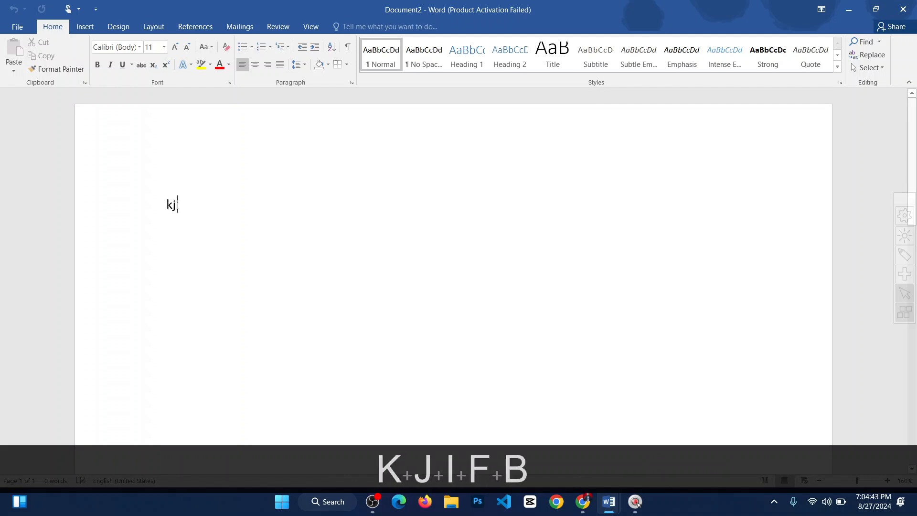
{"action": "type", "text": "s bfisd v"}
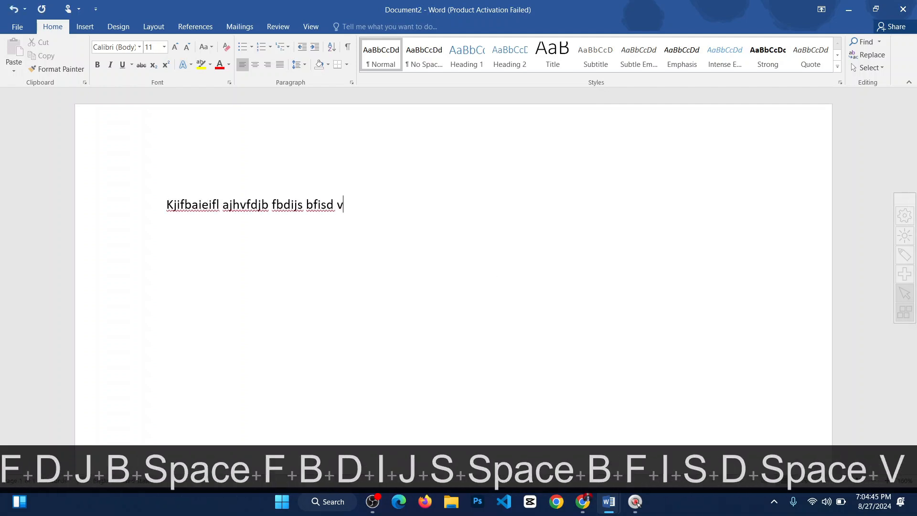
{"action": "key", "text": "BackSpace"}
{"action": "key", "text": "BackSpace"}
{"action": "key", "text": "BackSpace"}
{"action": "key", "text": "BackSpace"}
{"action": "key", "text": "BackSpace"}
{"action": "key", "text": "BackSpace"}
{"action": "key", "text": "BackSpace"}
{"action": "key", "text": "BackSpace"}
{"action": "key", "text": "BackSpace"}
{"action": "key", "text": "BackSpace"}
{"action": "key", "text": "BackSpace"}
{"action": "key", "text": "BackSpace"}
{"action": "key", "text": "BackSpace"}
{"action": "key", "text": "BackSpace"}
{"action": "key", "text": "BackSpace"}
{"action": "key", "text": "BackSpace"}
{"action": "key", "text": "BackSpace"}
{"action": "key", "text": "BackSpace"}
{"action": "key", "text": "BackSpace"}
{"action": "key", "text": "BackSpace"}
{"action": "key", "text": "BackSpace"}
{"action": "key", "text": "BackSpace"}
{"action": "key", "text": "BackSpace"}
{"action": "key", "text": "BackSpace"}
{"action": "key", "text": "BackSpace"}
{"action": "key", "text": "BackSpace"}
{"action": "key", "text": "BackSpace"}
{"action": "key", "text": "BackSpace"}
{"action": "key", "text": "BackSpace"}
{"action": "key", "text": "BackSpace"}
{"action": "key", "text": "BackSpace"}
{"action": "key", "text": "BackSpace"}
{"action": "key", "text": "BackSpace"}
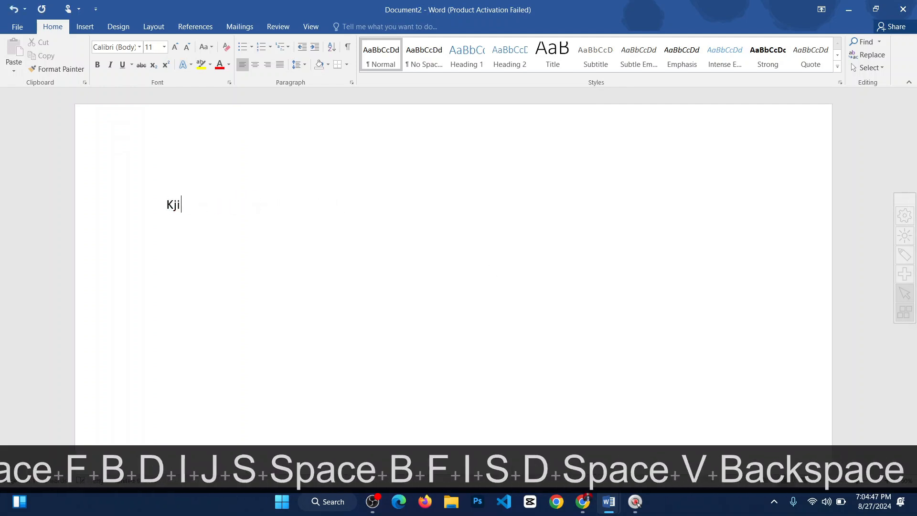
{"action": "left_click", "coordinate": [466, 257]}
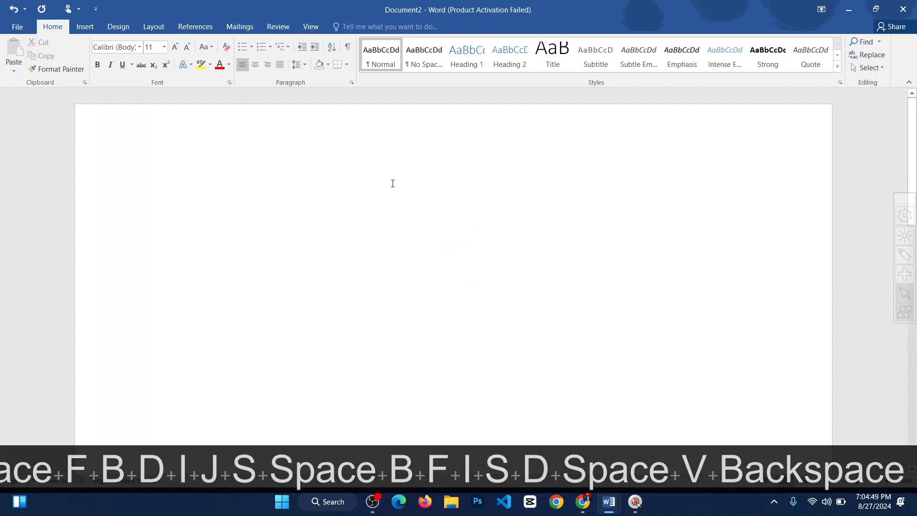
Outline the ribbon and the status bar with red annotation rectangles, and clear the annotations.
{"action": "scroll", "coordinate": [480, 329], "scroll_direction": "down", "scroll_amount": 3}
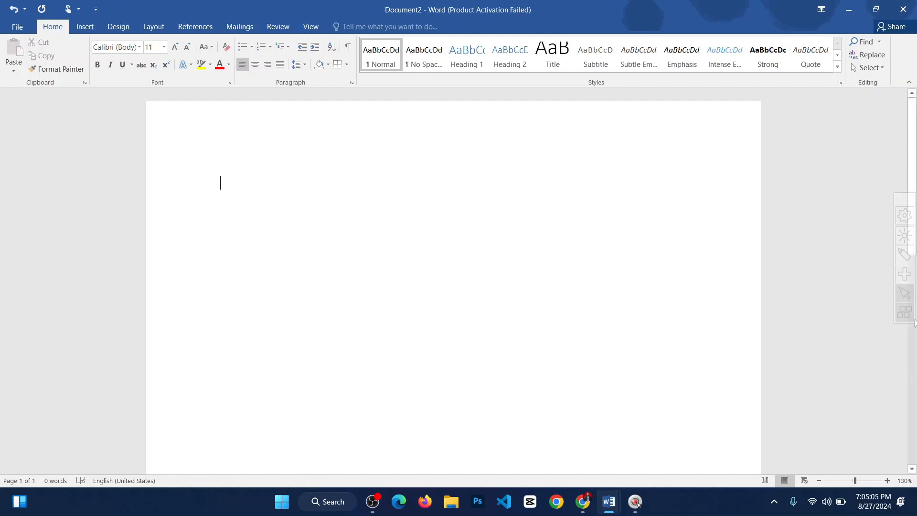
{"action": "left_click", "coordinate": [905, 254]}
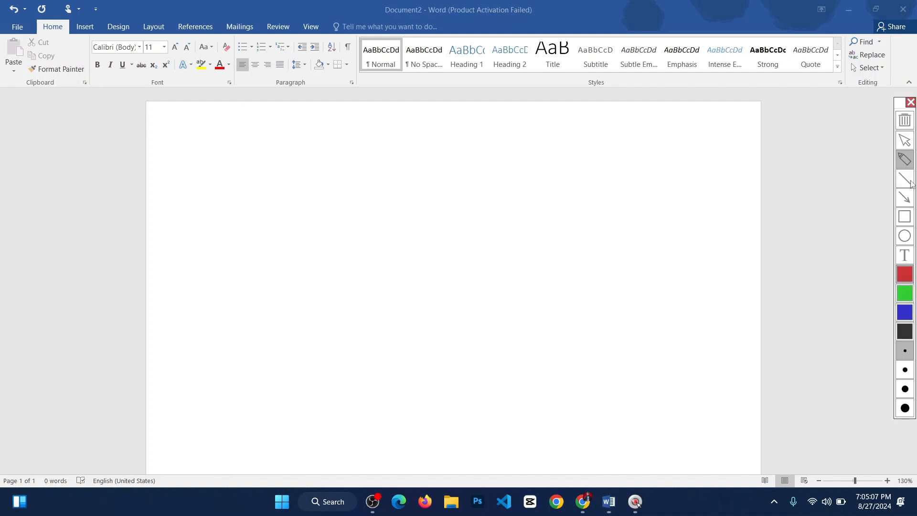
{"action": "left_click", "coordinate": [904, 216]}
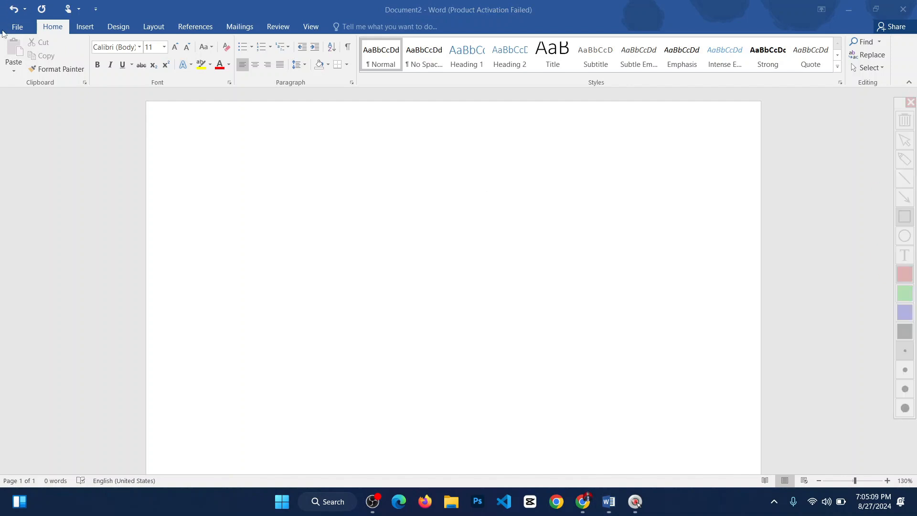
{"action": "mouse_move", "coordinate": [2, 30]}
{"action": "left_mouse_down"}
{"action": "mouse_move", "coordinate": [182, 94]}
{"action": "mouse_move", "coordinate": [583, 122]}
{"action": "mouse_move", "coordinate": [872, 124]}
{"action": "mouse_move", "coordinate": [910, 103]}
{"action": "mouse_move", "coordinate": [892, 93]}
{"action": "mouse_move", "coordinate": [911, 95]}
{"action": "left_mouse_up"}
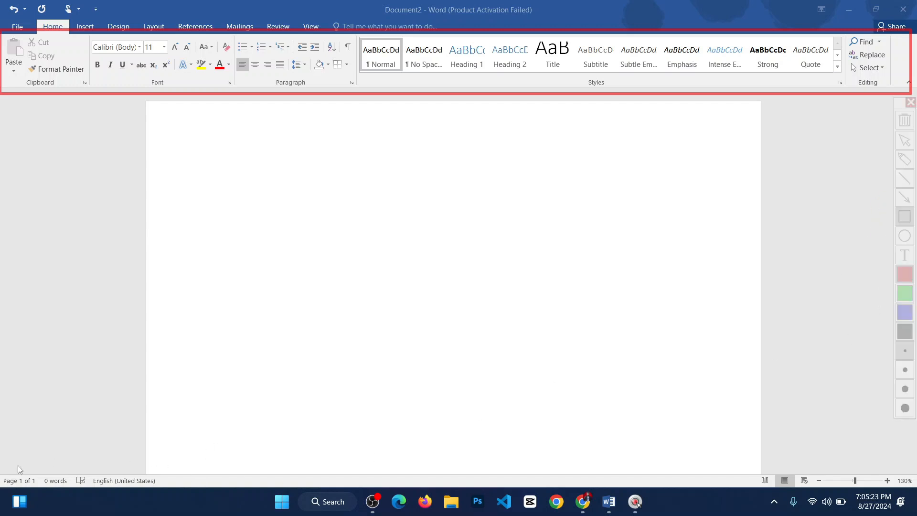
{"action": "mouse_move", "coordinate": [6, 466]}
{"action": "left_mouse_down"}
{"action": "mouse_move", "coordinate": [47, 487]}
{"action": "mouse_move", "coordinate": [756, 487]}
{"action": "mouse_move", "coordinate": [914, 471]}
{"action": "mouse_move", "coordinate": [916, 489]}
{"action": "left_mouse_up"}
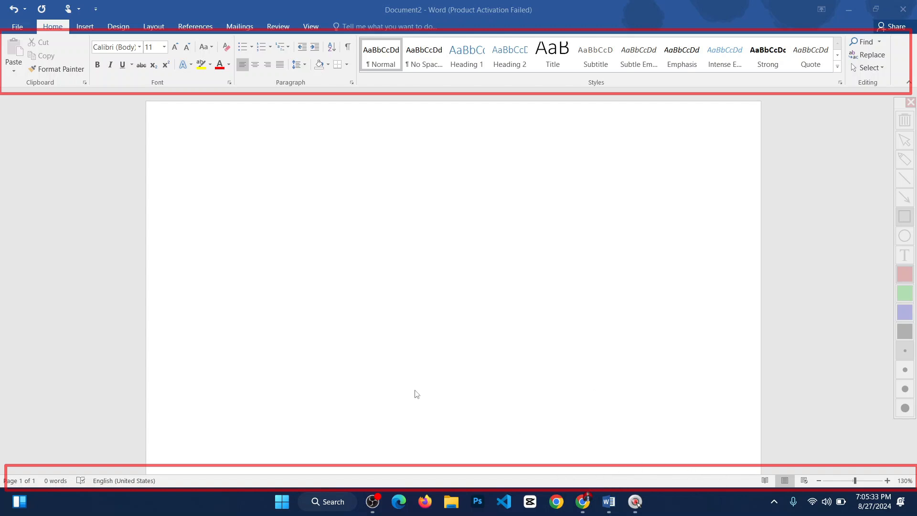
{"action": "key", "text": "ctrl"}
{"action": "left_click", "coordinate": [359, 212]}
{"action": "left_click", "coordinate": [394, 216]}
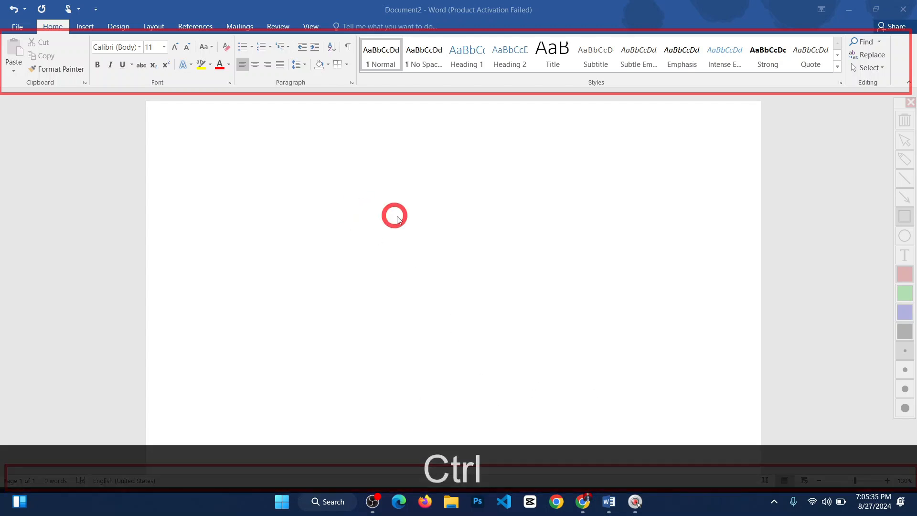
Enter the sample text "Dlijf isdfjikldkjkj.dsfb jksdlf dlijfiljsd" on the page at 70% zoom and erase all of it.
{"action": "scroll", "coordinate": [431, 228], "scroll_direction": "down", "scroll_amount": 6}
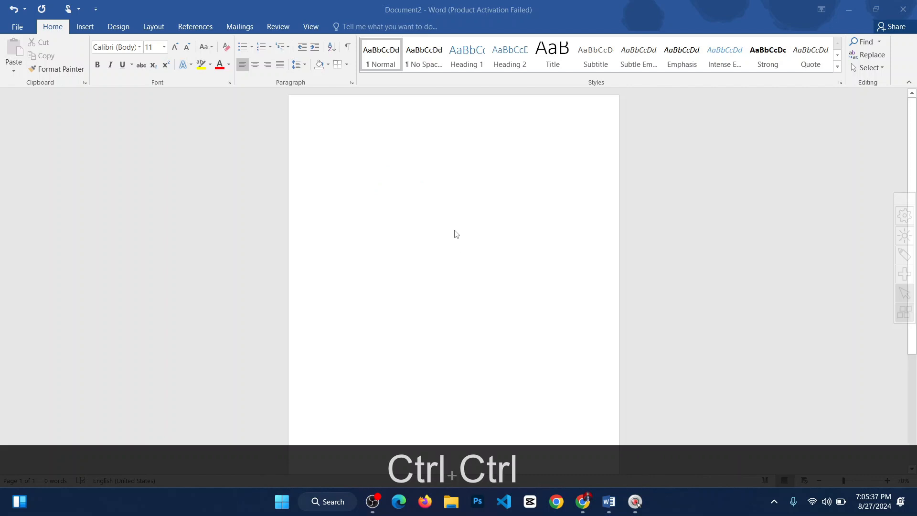
{"action": "scroll", "coordinate": [456, 234], "scroll_direction": "down", "scroll_amount": 3}
{"action": "scroll", "coordinate": [456, 260], "scroll_direction": "up", "scroll_amount": 3}
{"action": "left_click", "coordinate": [347, 144]}
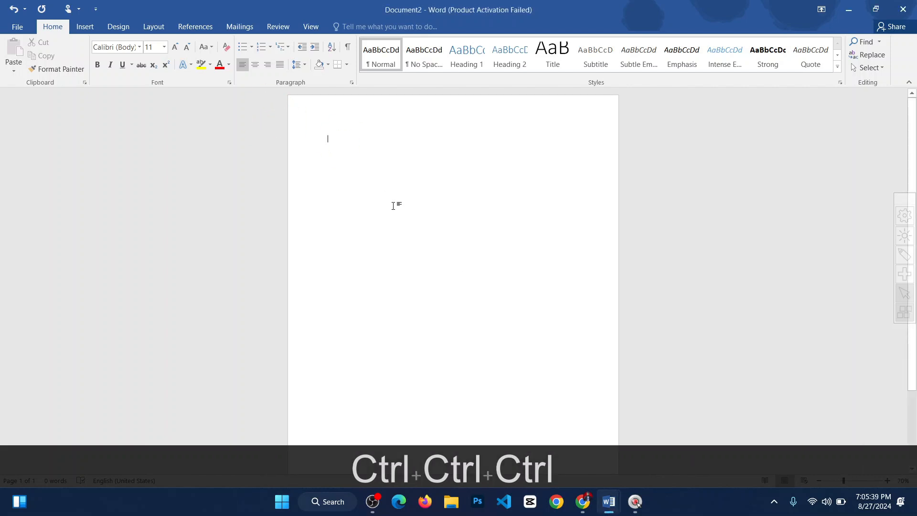
{"action": "type", "text": "Dlijf isdfjikldkjkj.dsfb  jksd"}
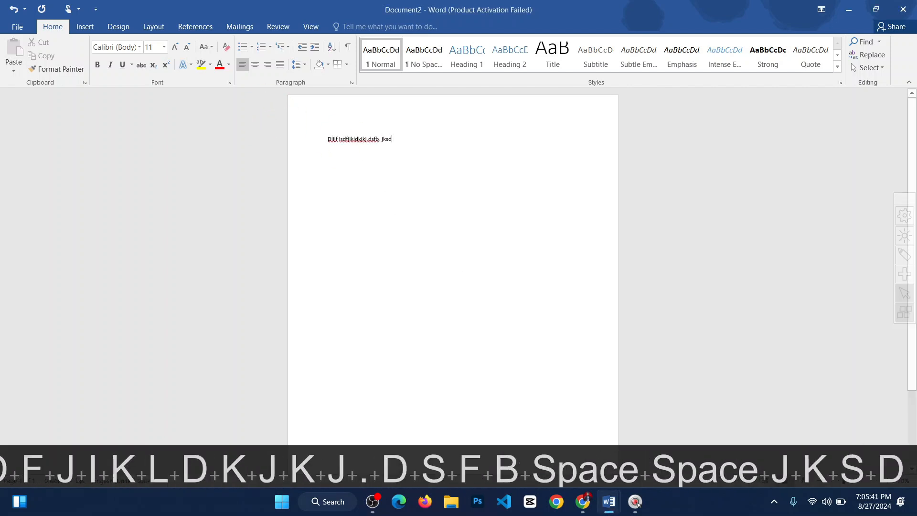
{"action": "type", "text": "lf dlijfiljsd"}
{"action": "key", "text": "BackSpace"}
{"action": "key", "text": "BackSpace"}
{"action": "key", "text": "BackSpace"}
{"action": "key", "text": "BackSpace"}
{"action": "key", "text": "BackSpace"}
{"action": "key", "text": "BackSpace"}
{"action": "key", "text": "BackSpace"}
{"action": "key", "text": "BackSpace"}
{"action": "key", "text": "BackSpace"}
{"action": "key", "text": "BackSpace"}
{"action": "key", "text": "BackSpace"}
{"action": "key", "text": "BackSpace"}
{"action": "key", "text": "BackSpace"}
{"action": "key", "text": "BackSpace"}
{"action": "key", "text": "BackSpace"}
{"action": "key", "text": "BackSpace"}
{"action": "key", "text": "BackSpace"}
{"action": "key", "text": "BackSpace"}
{"action": "key", "text": "BackSpace"}
{"action": "key", "text": "BackSpace"}
{"action": "key", "text": "BackSpace"}
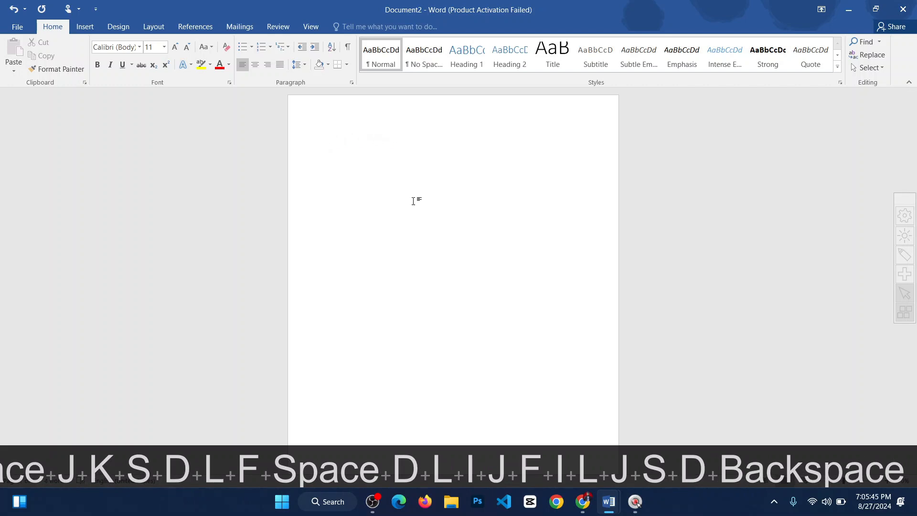
Enter "Cv" on the first line of the page and erase it.
{"action": "scroll", "coordinate": [500, 184], "scroll_direction": "up", "scroll_amount": 10, "text": "ctrl"}
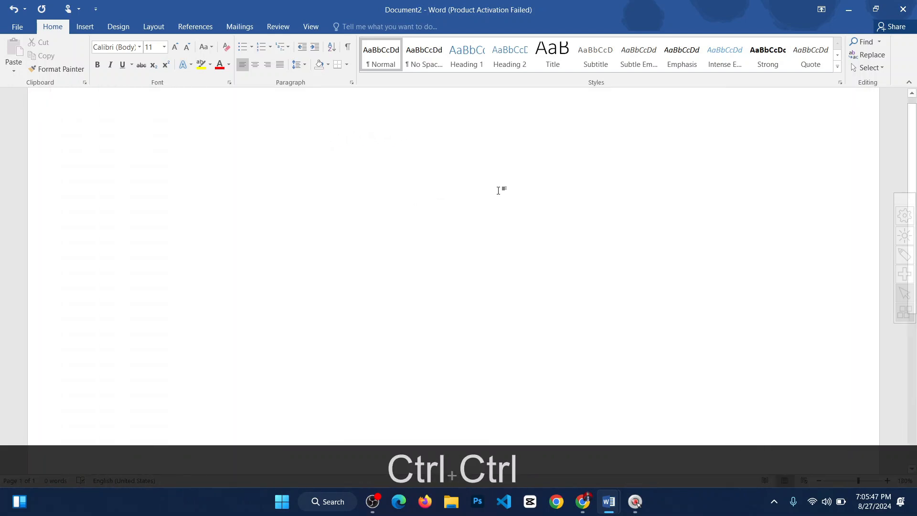
{"action": "scroll", "coordinate": [498, 190], "scroll_direction": "down", "scroll_amount": 5, "text": "ctrl"}
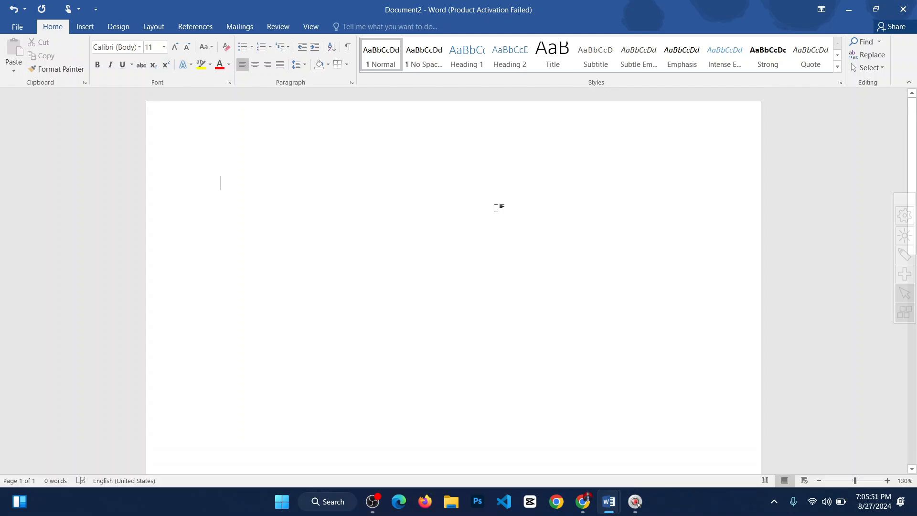
{"action": "type", "text": "Cv"}
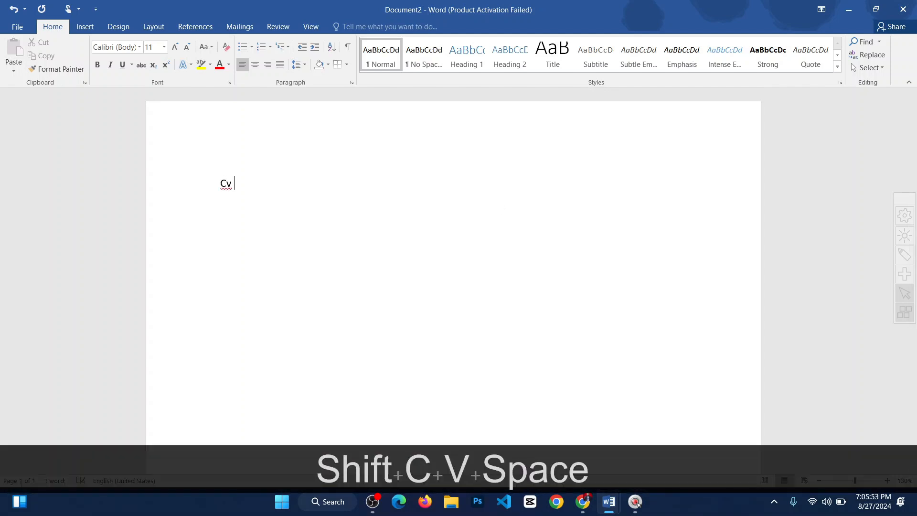
{"action": "key", "text": "BackSpace"}
{"action": "key", "text": "BackSpace"}
{"action": "key", "text": "BackSpace"}
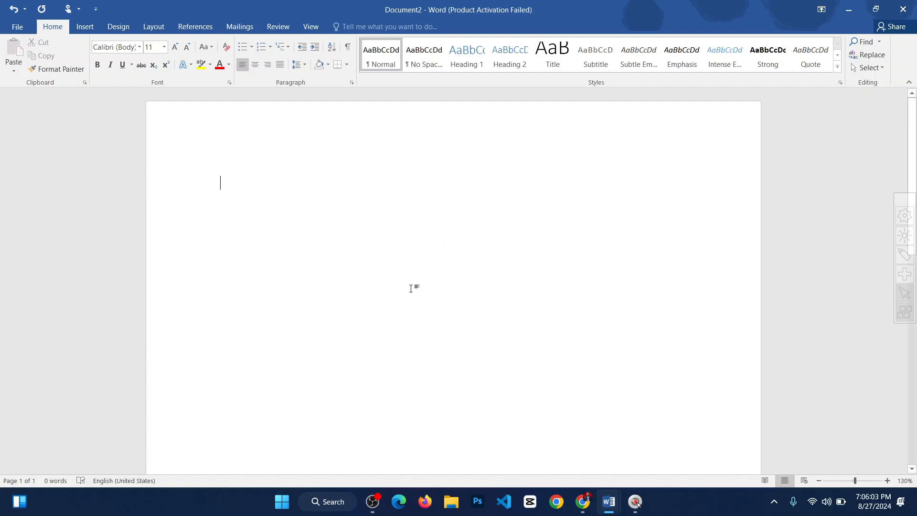
{"action": "scroll", "coordinate": [434, 291], "scroll_direction": "up", "scroll_amount": 4, "text": "ctrl"}
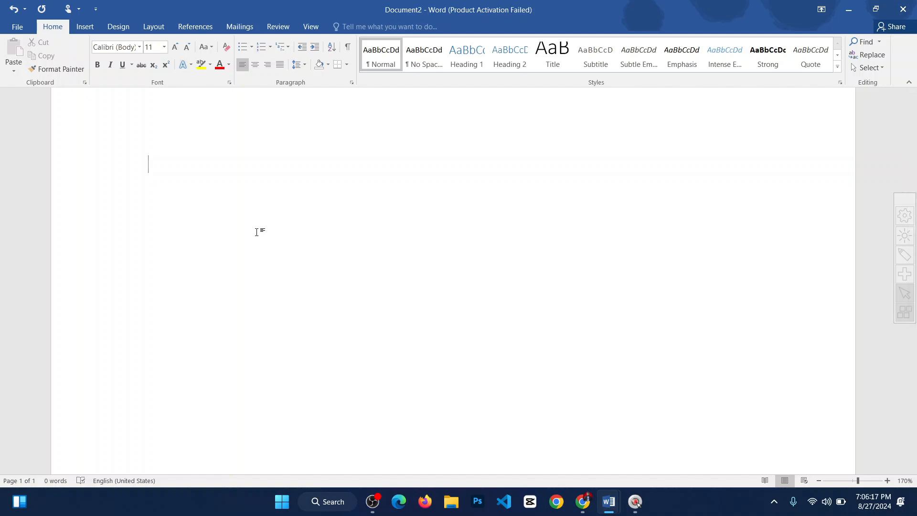
Examine the Info page and the file commands such as New, Open, Save, Print and Export, and return to the document.
{"action": "scroll", "coordinate": [261, 241], "scroll_direction": "down", "scroll_amount": 1, "text": "ctrl"}
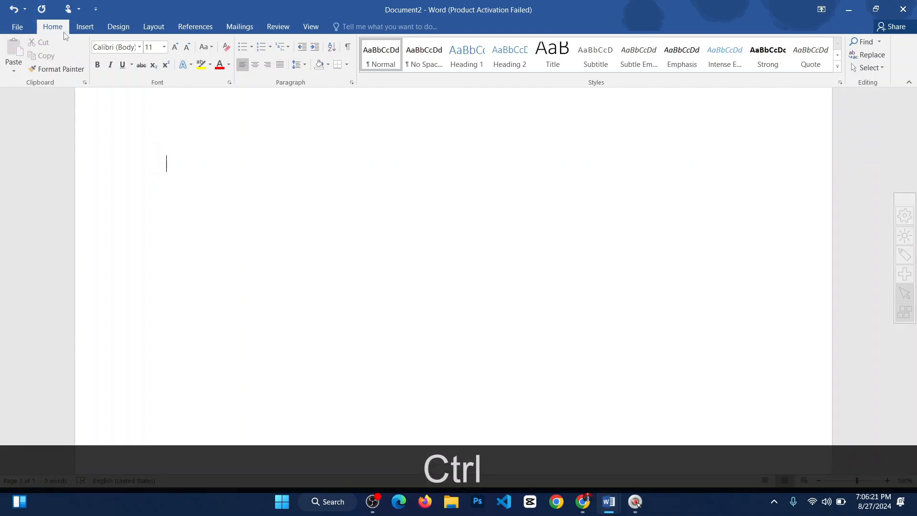
{"action": "left_click", "coordinate": [18, 27]}
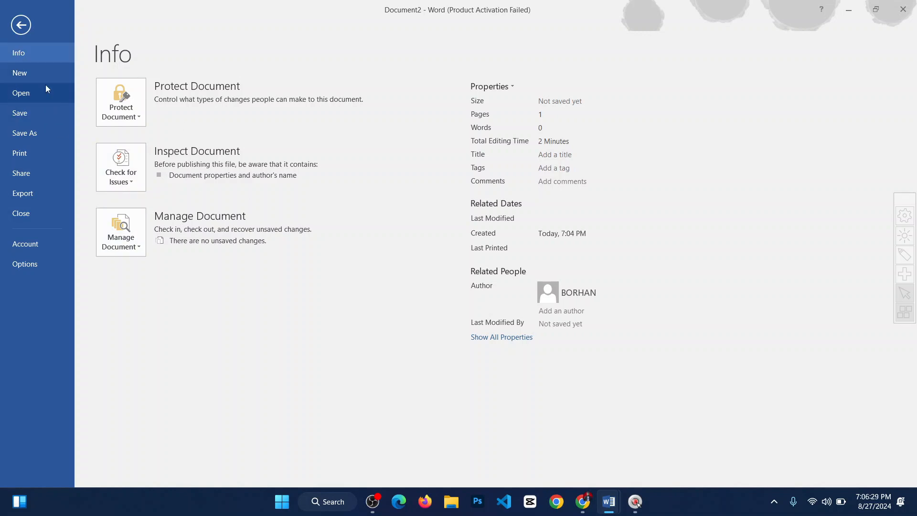
{"action": "left_click", "coordinate": [30, 28]}
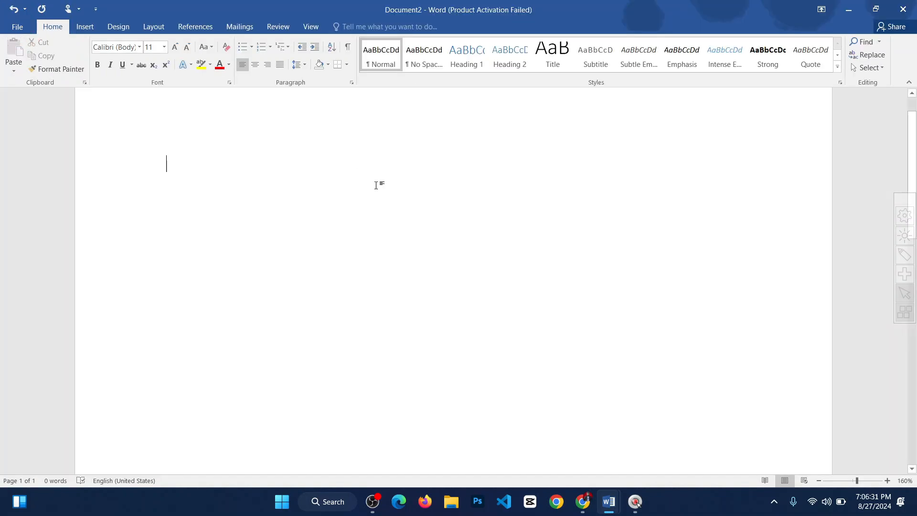
{"action": "left_click", "coordinate": [17, 27]}
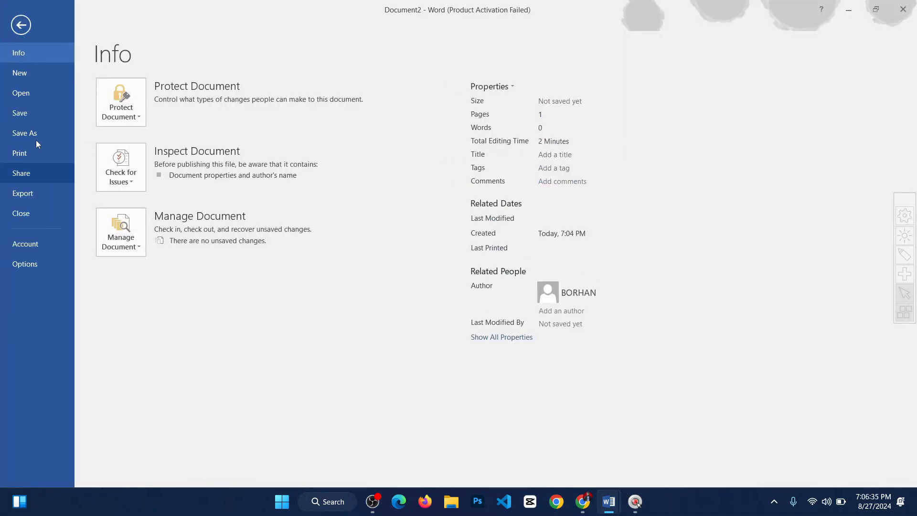
{"action": "left_click", "coordinate": [20, 25]}
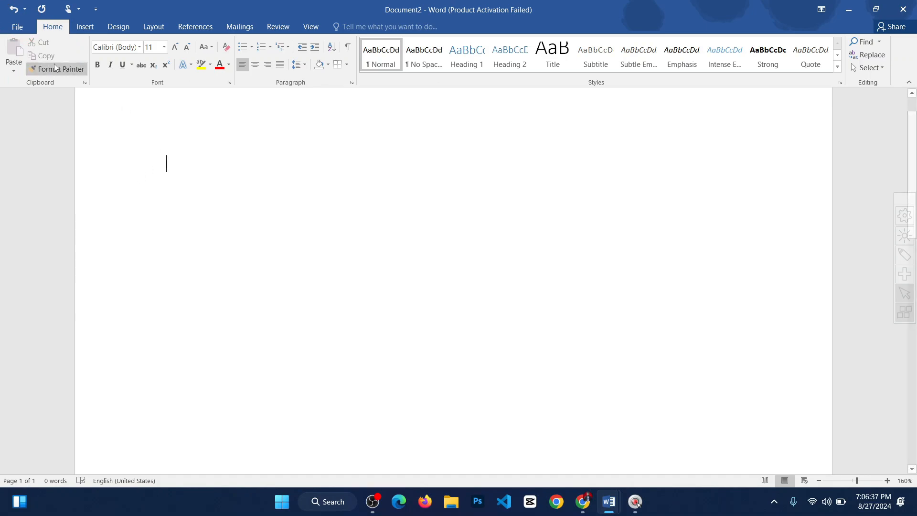
{"action": "left_click", "coordinate": [14, 27]}
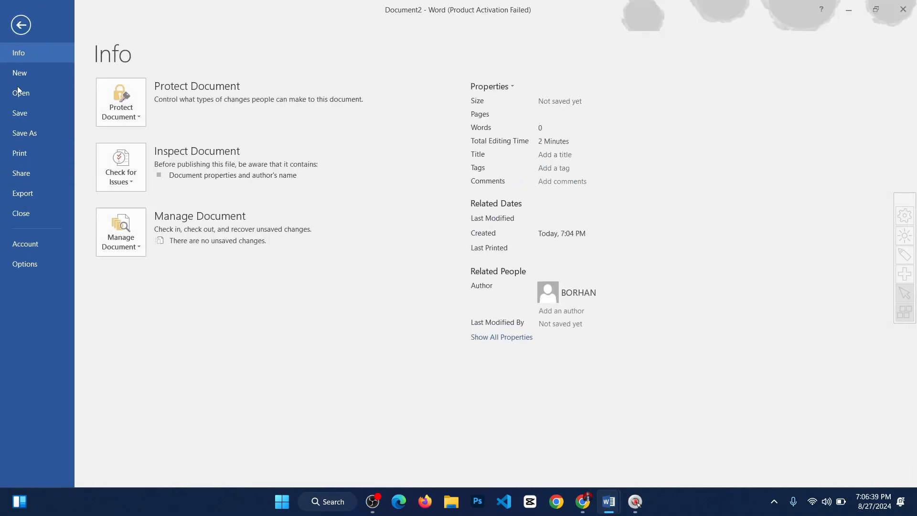
{"action": "left_click", "coordinate": [20, 30]}
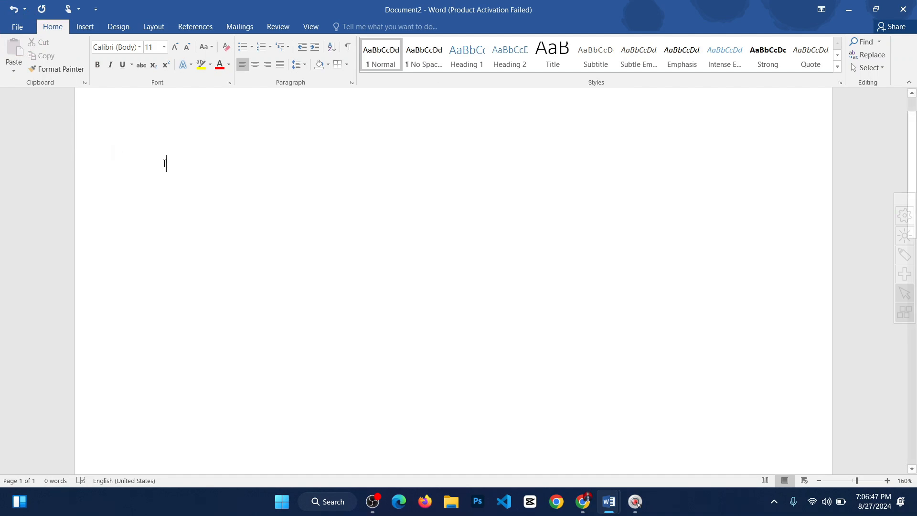
{"action": "left_click", "coordinate": [17, 27]}
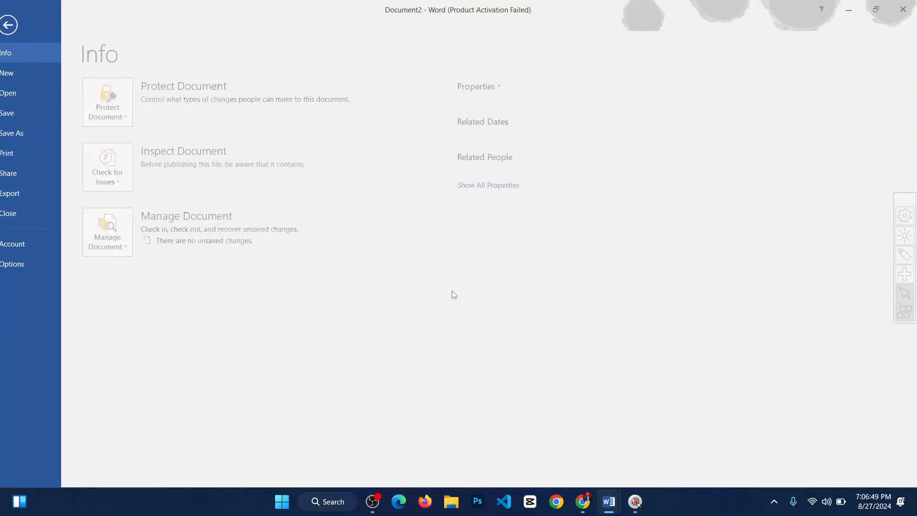
{"action": "key", "text": "Escape"}
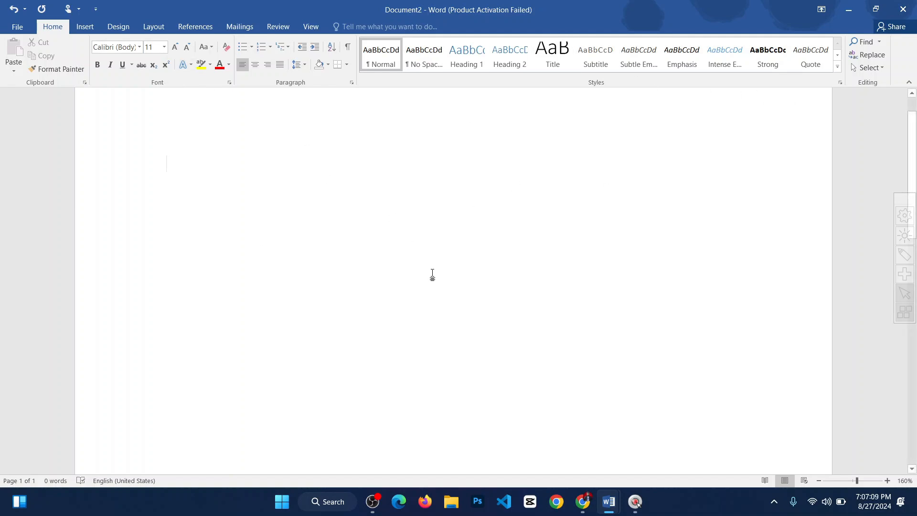
Enter the word "Bangladesh" on the first line of the page at 180% zoom.
{"action": "scroll", "coordinate": [442, 275], "scroll_direction": "up", "scroll_amount": 2, "text": "ctrl"}
{"action": "scroll", "coordinate": [439, 273], "scroll_direction": "down", "scroll_amount": 4, "text": "ctrl"}
{"action": "left_click", "coordinate": [307, 178], "text": "ctrl"}
{"action": "scroll", "coordinate": [375, 211], "scroll_direction": "up", "scroll_amount": 4, "text": "ctrl"}
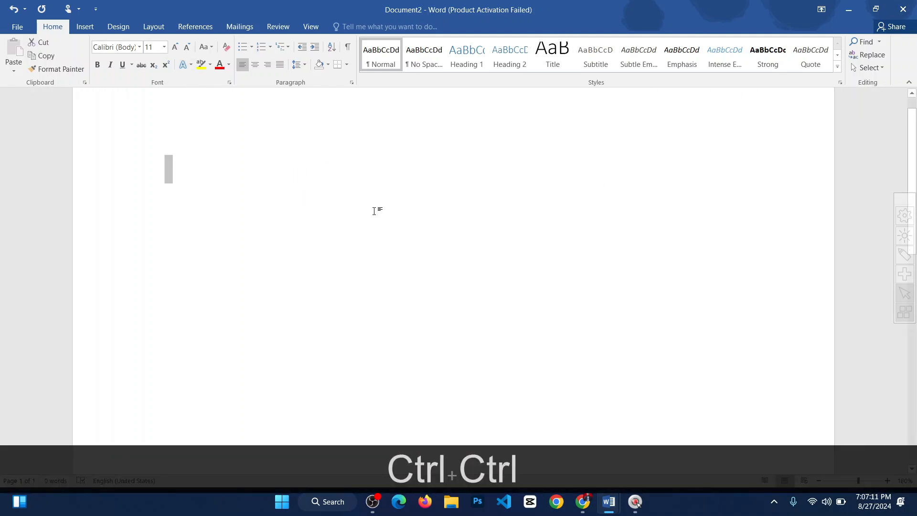
{"action": "left_click", "coordinate": [270, 198]}
{"action": "scroll", "coordinate": [268, 205], "scroll_direction": "up", "scroll_amount": 1}
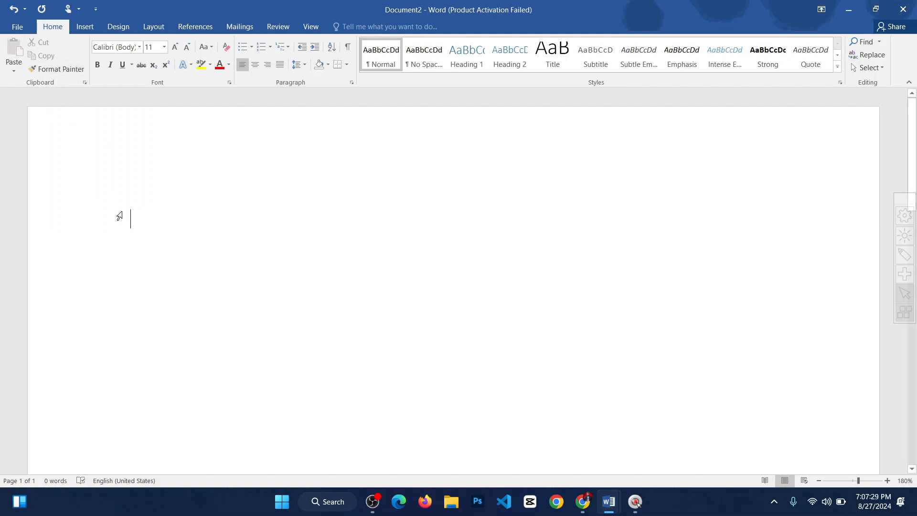
{"action": "key", "text": "shift"}
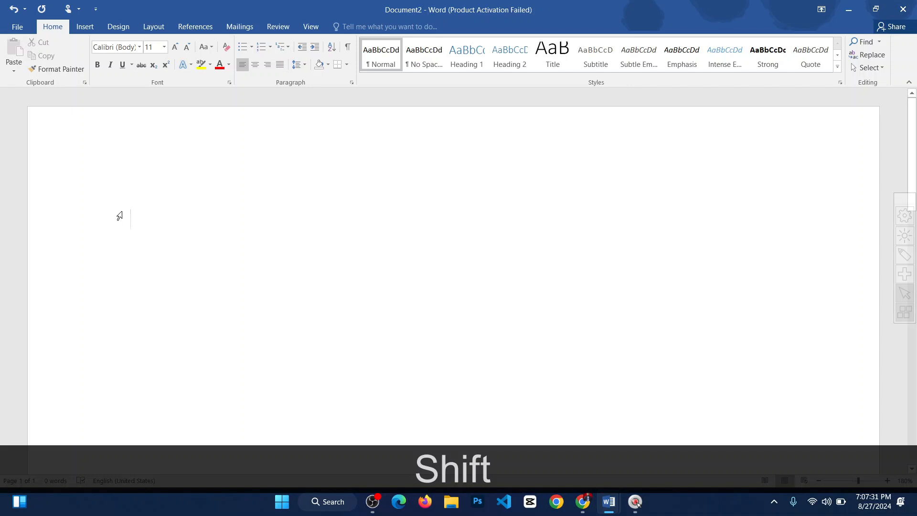
{"action": "type", "text": "Bangl"}
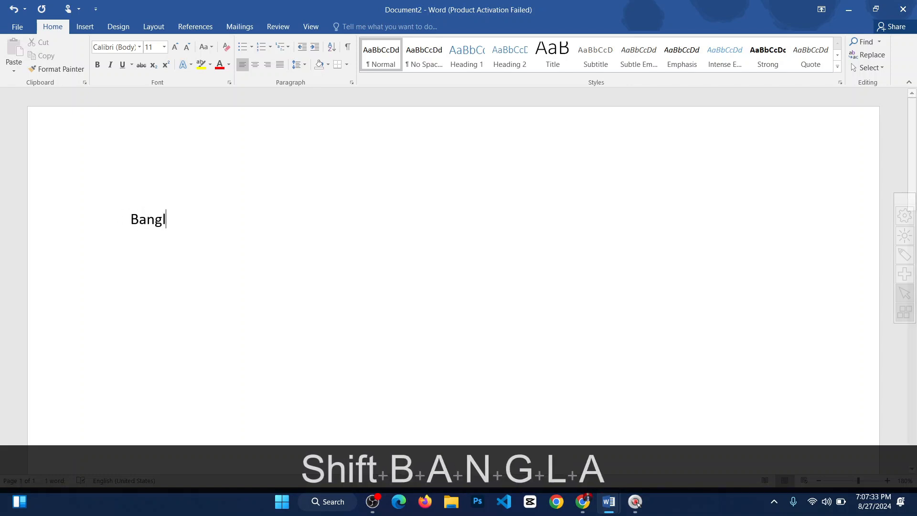
{"action": "type", "text": "adesh"}
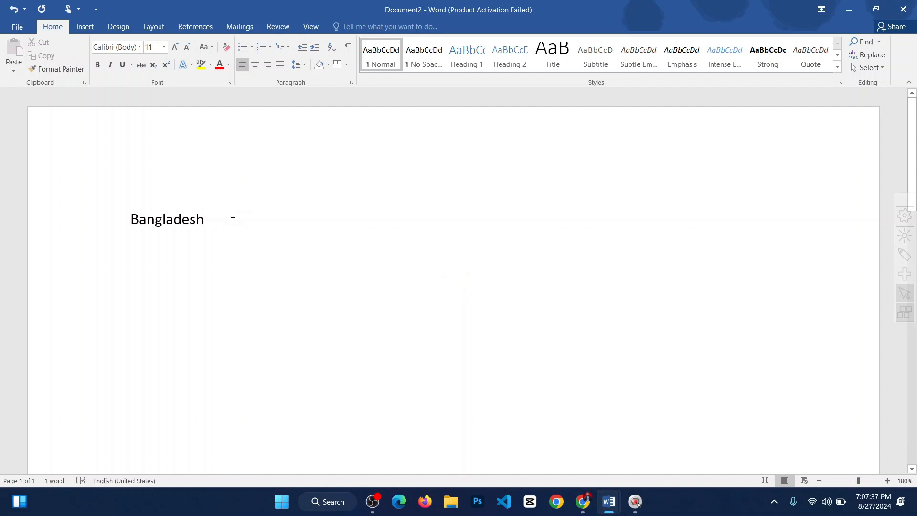
Copy the whole word "Bangladesh" and paste it on the same line, a few spaces after the original.
{"action": "left_click_drag", "start_coordinate": [232, 220], "coordinate": [103, 211]}
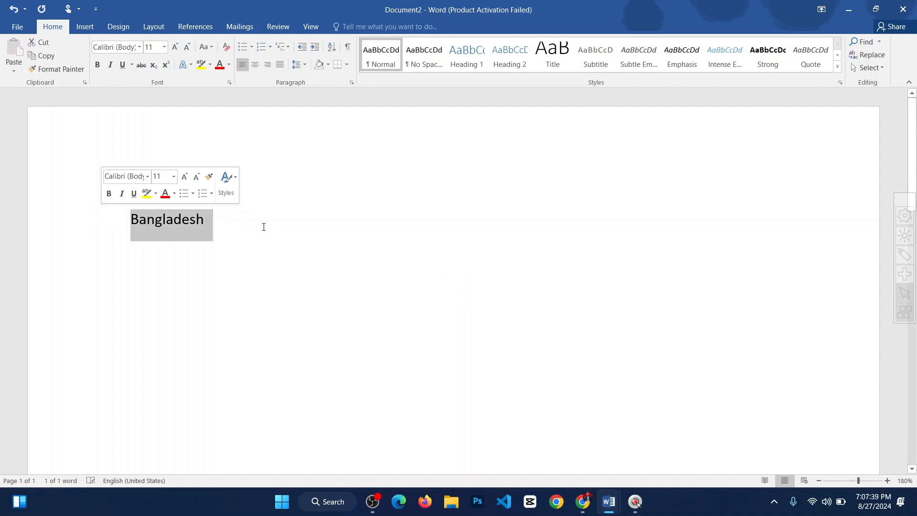
{"action": "left_click", "coordinate": [236, 221]}
{"action": "left_click_drag", "start_coordinate": [235, 221], "coordinate": [109, 222]}
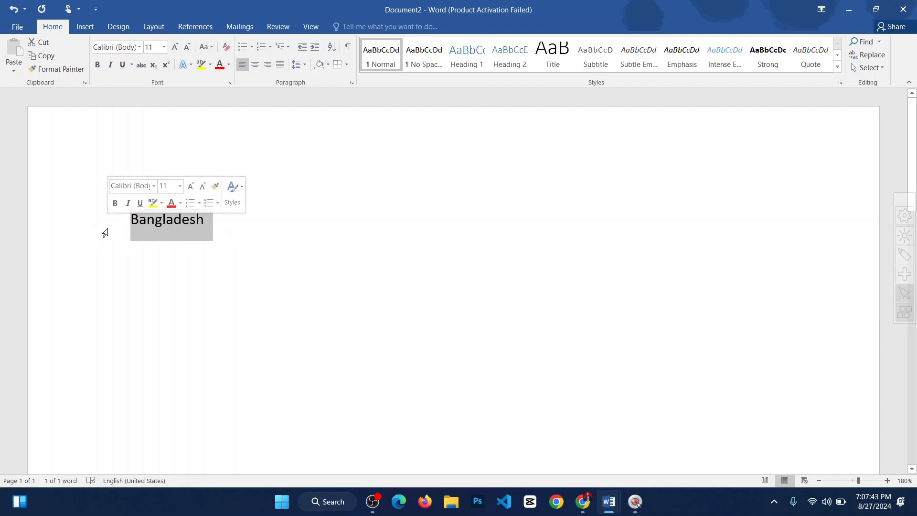
{"action": "left_click", "coordinate": [289, 242]}
{"action": "key", "text": "ctrl+a"}
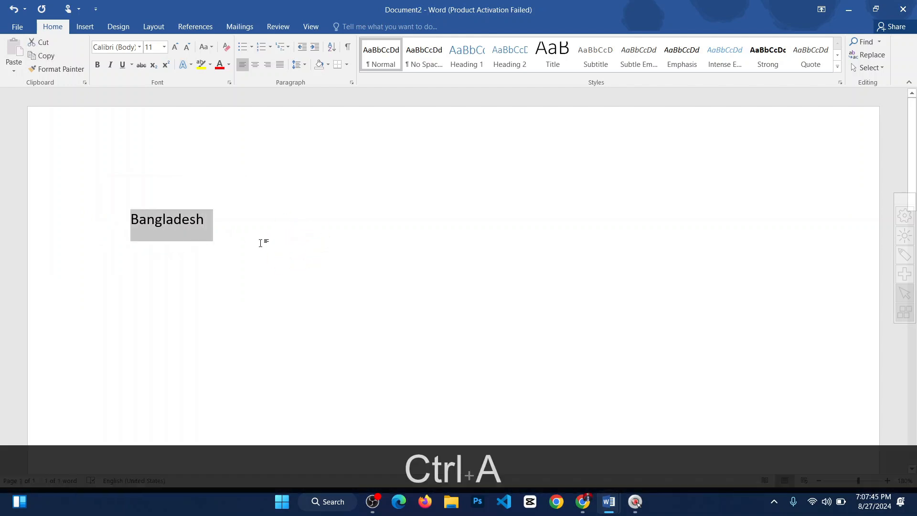
{"action": "left_click", "coordinate": [217, 219]}
{"action": "left_click_drag", "start_coordinate": [186, 218], "coordinate": [112, 219]}
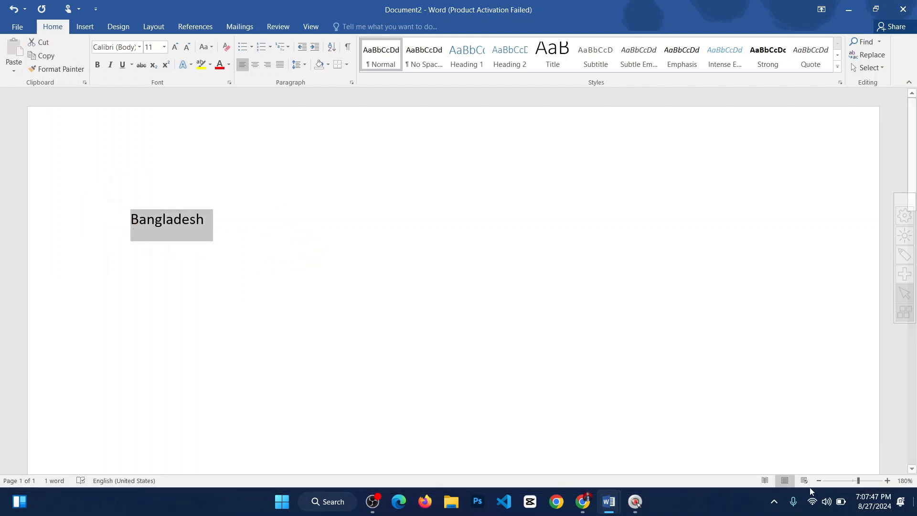
{"action": "left_click", "coordinate": [43, 56]}
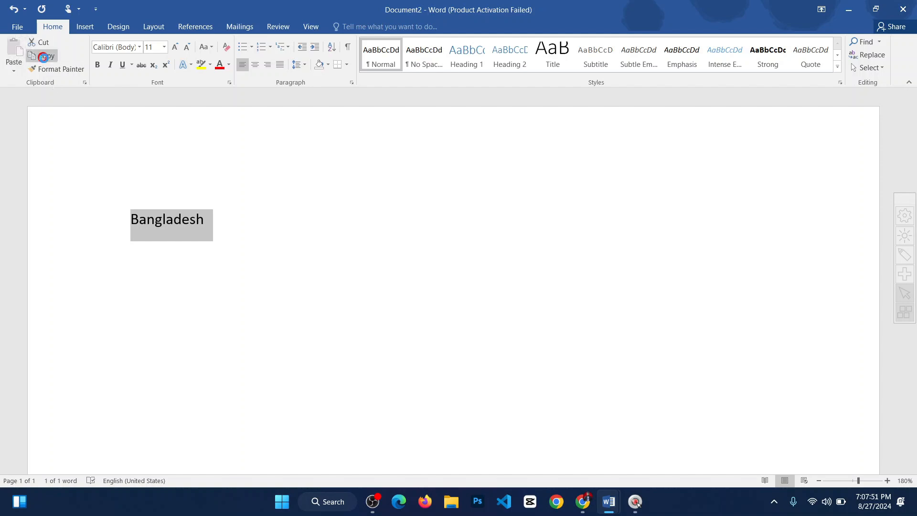
{"action": "left_click", "coordinate": [244, 226]}
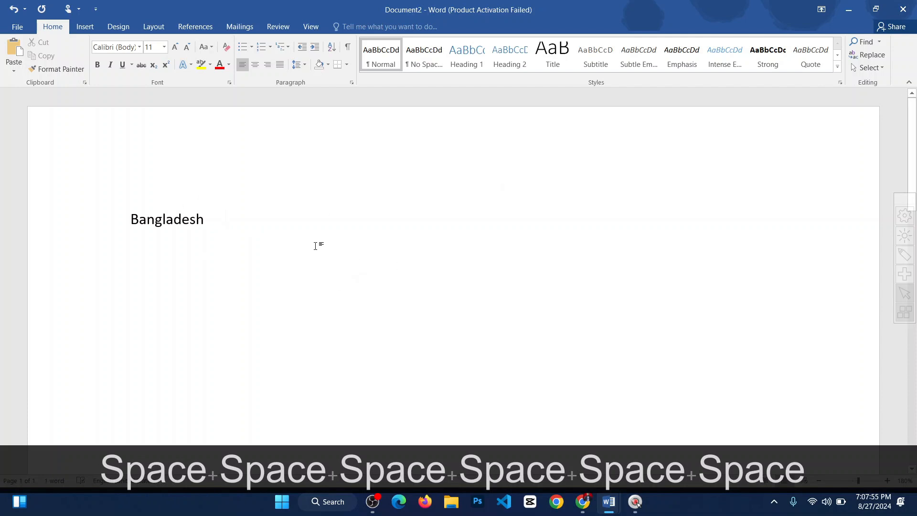
{"action": "left_click", "coordinate": [14, 52]}
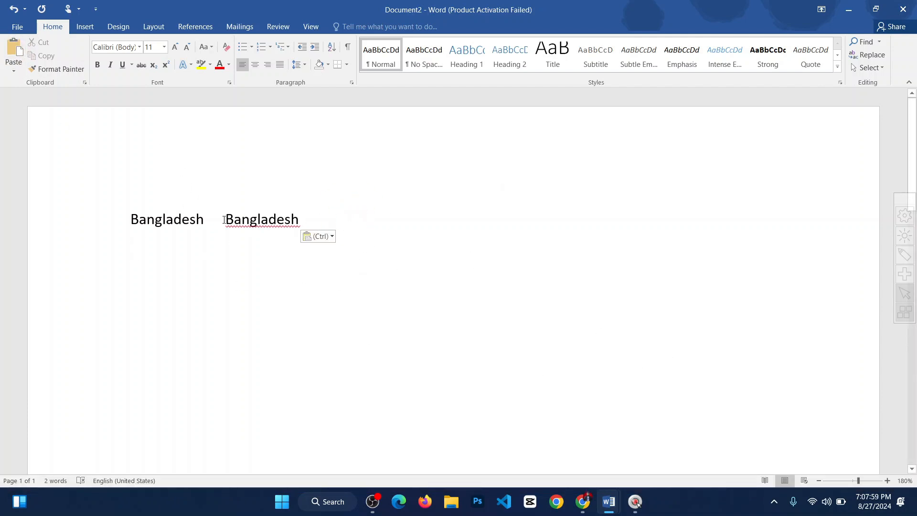
Split the first "Bangladesh" into "Bangla desh", and move "desh" to the end of the line with Cut and Paste.
{"action": "left_click", "coordinate": [172, 223]}
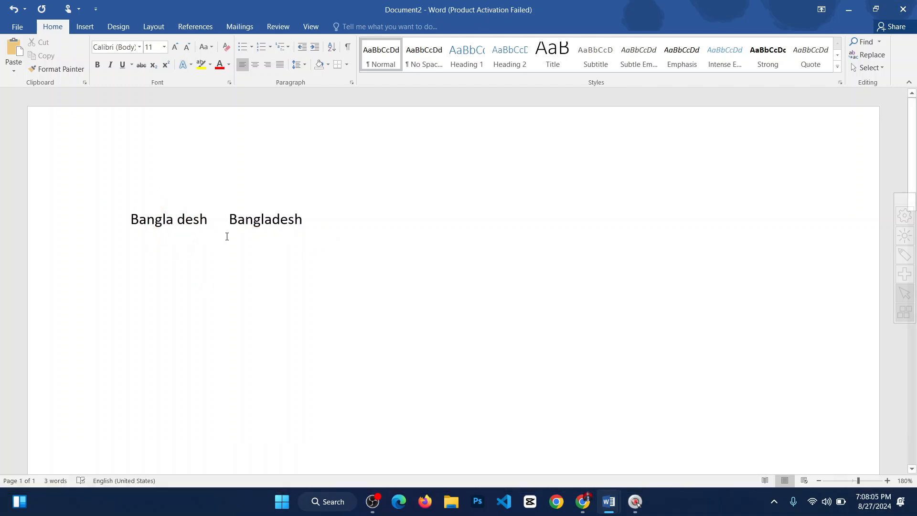
{"action": "left_click_drag", "start_coordinate": [210, 224], "coordinate": [185, 228]}
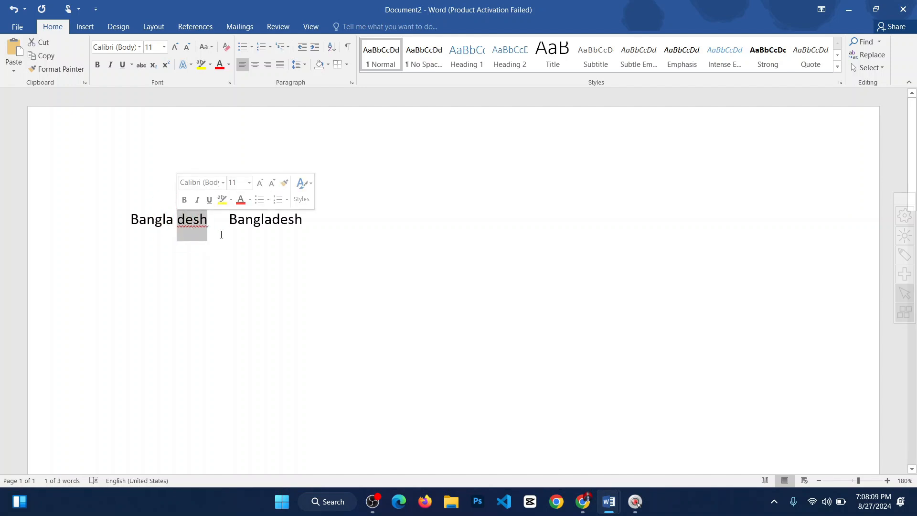
{"action": "left_click", "coordinate": [414, 199]}
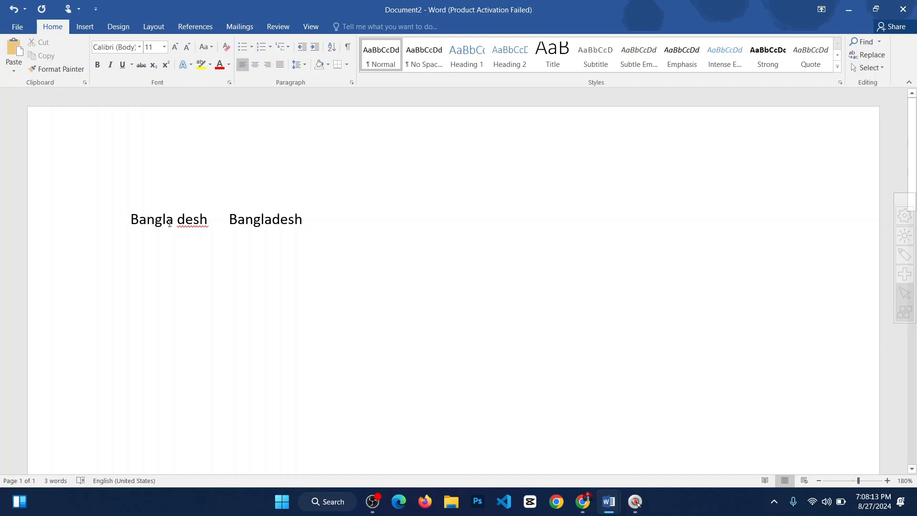
{"action": "left_click_drag", "start_coordinate": [173, 220], "coordinate": [132, 221]}
{"action": "left_click_drag", "start_coordinate": [211, 220], "coordinate": [178, 223]}
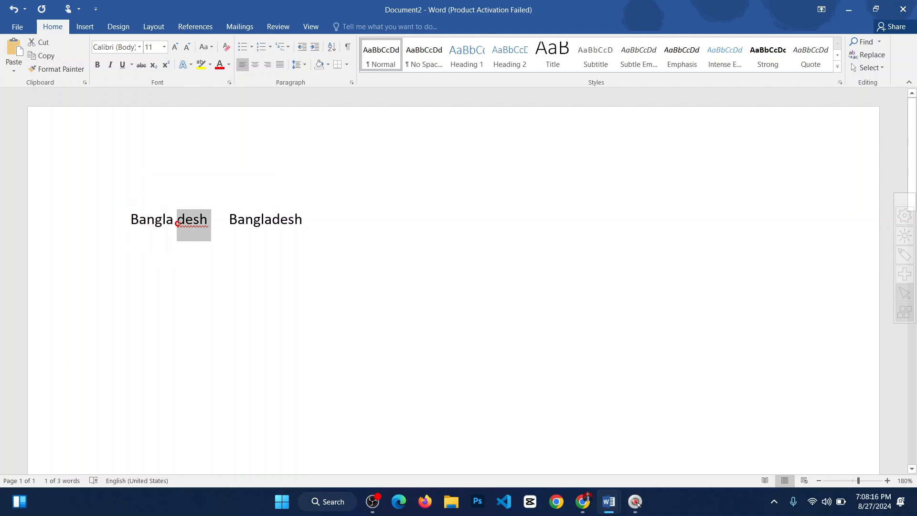
{"action": "left_click", "coordinate": [39, 42]}
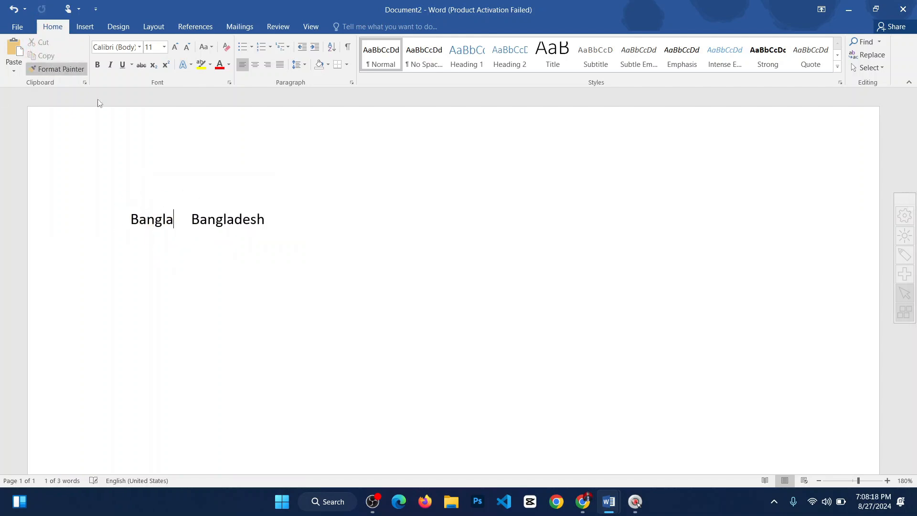
{"action": "left_click", "coordinate": [343, 224]}
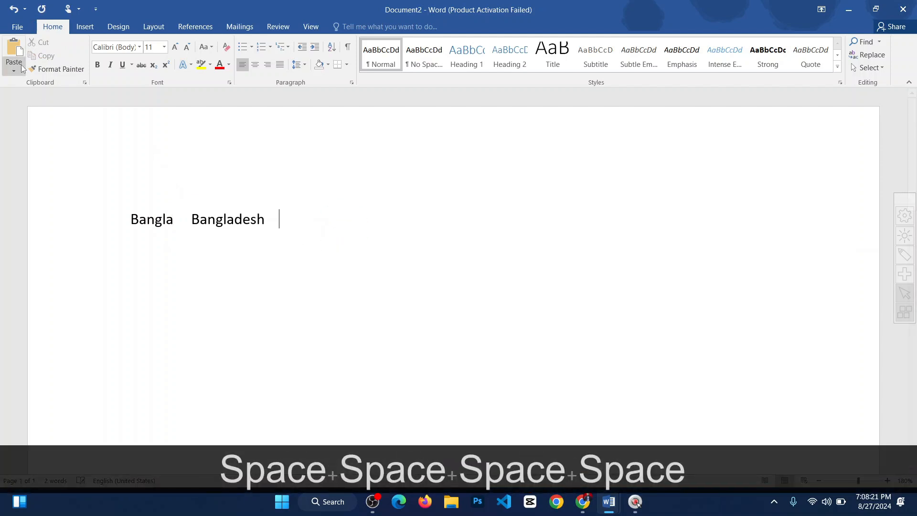
{"action": "left_click", "coordinate": [21, 67]}
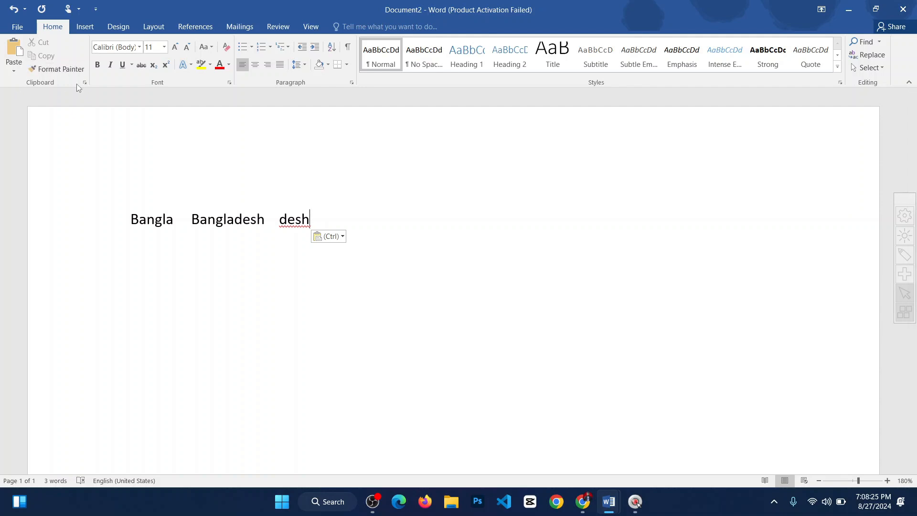
Erase all the text in the document.
{"action": "key", "text": "ctrl+a"}
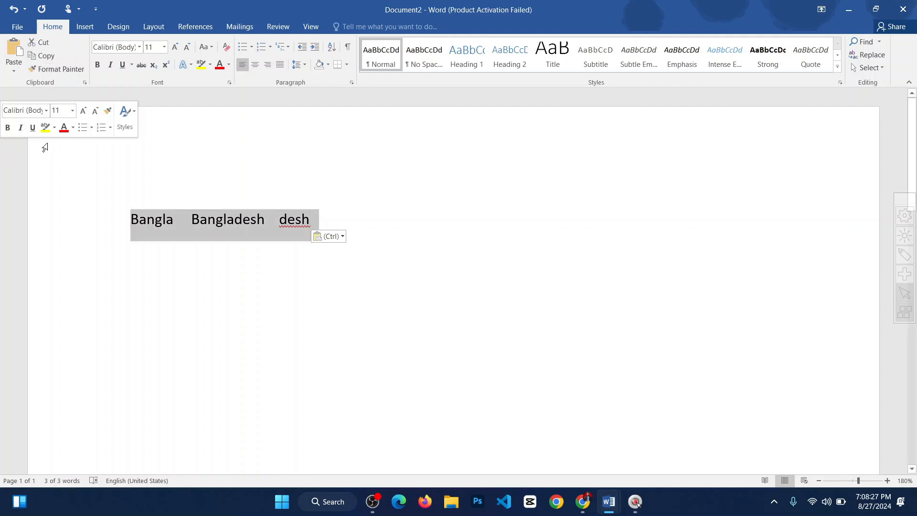
{"action": "key", "text": "BackSpace"}
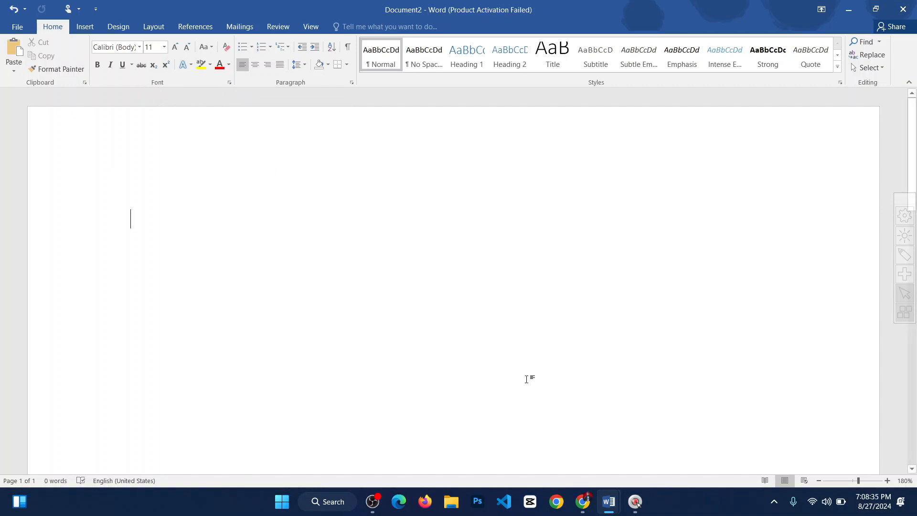
Switch to Chrome and open the earlier Google search for "lorem ipsum" from the browsing history in a new tab.
{"action": "left_click", "coordinate": [583, 502]}
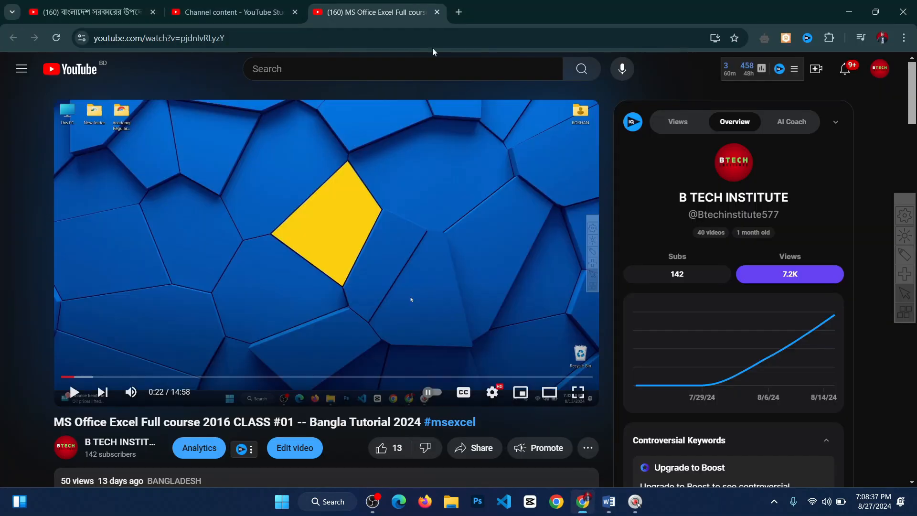
{"action": "left_click", "coordinate": [458, 12]}
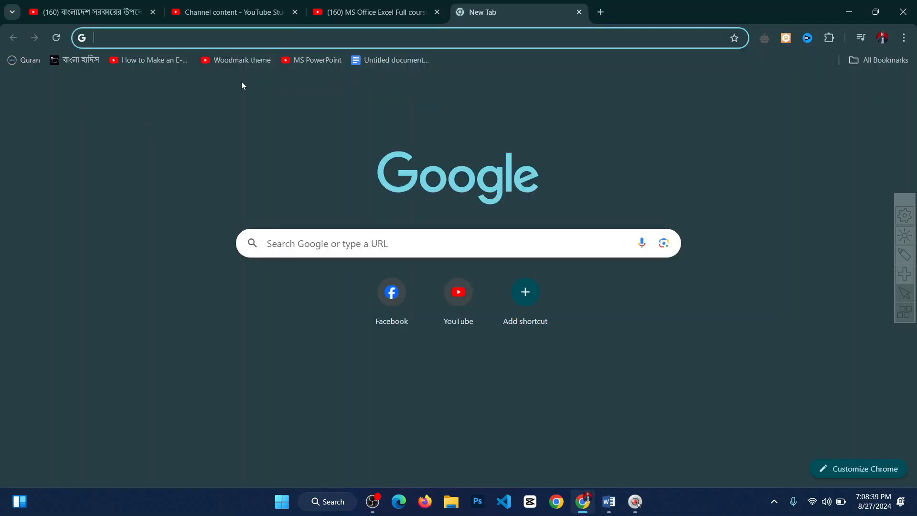
{"action": "type", "text": "lore"}
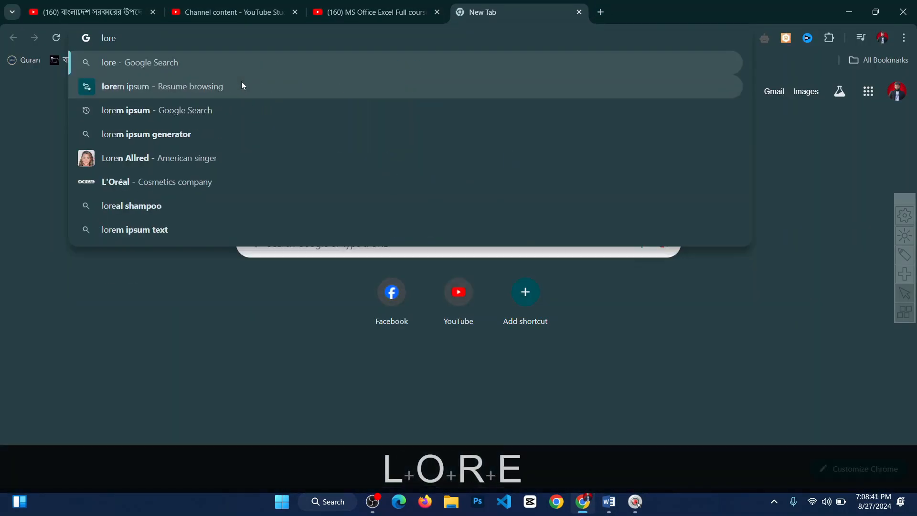
{"action": "key", "text": "Down"}
{"action": "key", "text": "Return"}
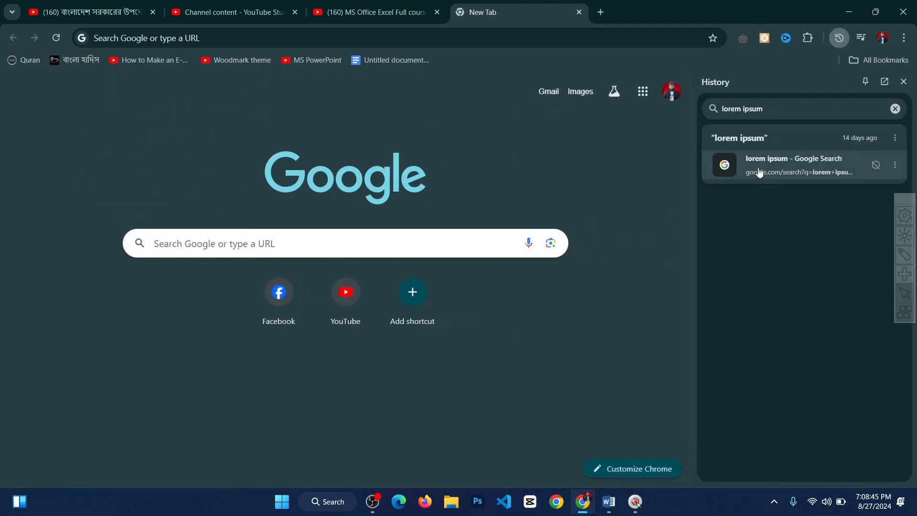
{"action": "left_click", "coordinate": [759, 171]}
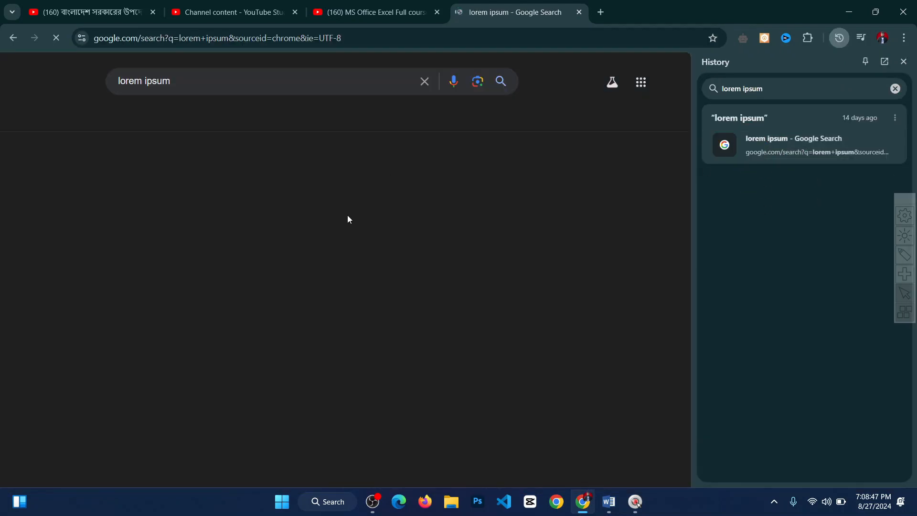
Open the Lipsum generator page from the search results and copy the paragraph under "Where can I get some?".
{"action": "left_click", "coordinate": [178, 184]}
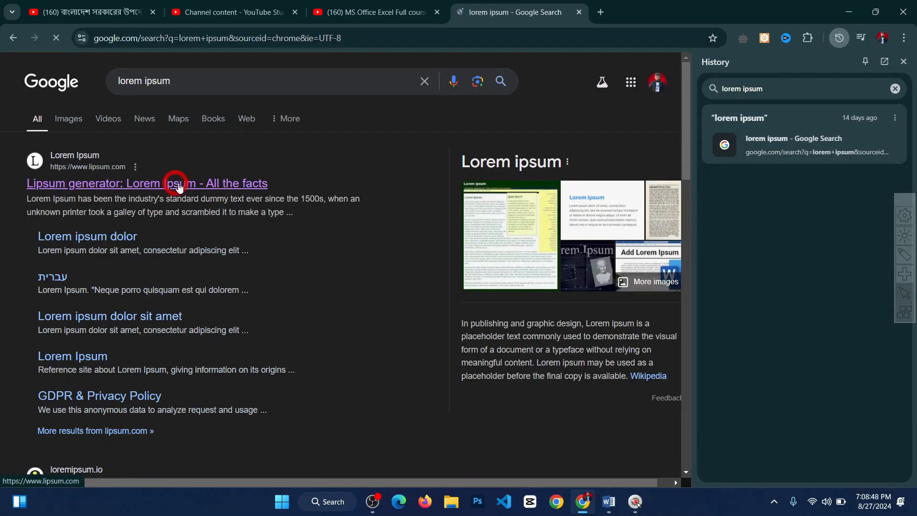
{"action": "left_click", "coordinate": [903, 61]}
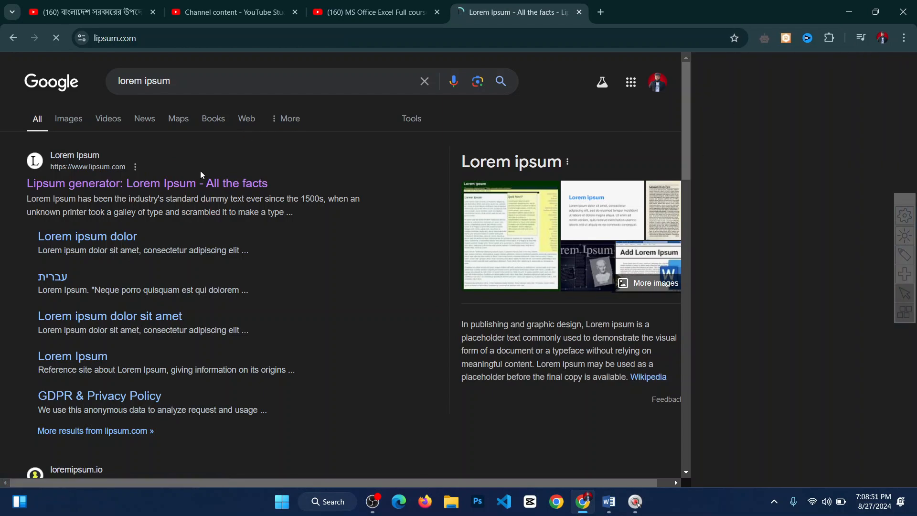
{"action": "scroll", "coordinate": [546, 299], "scroll_direction": "down", "scroll_amount": 4}
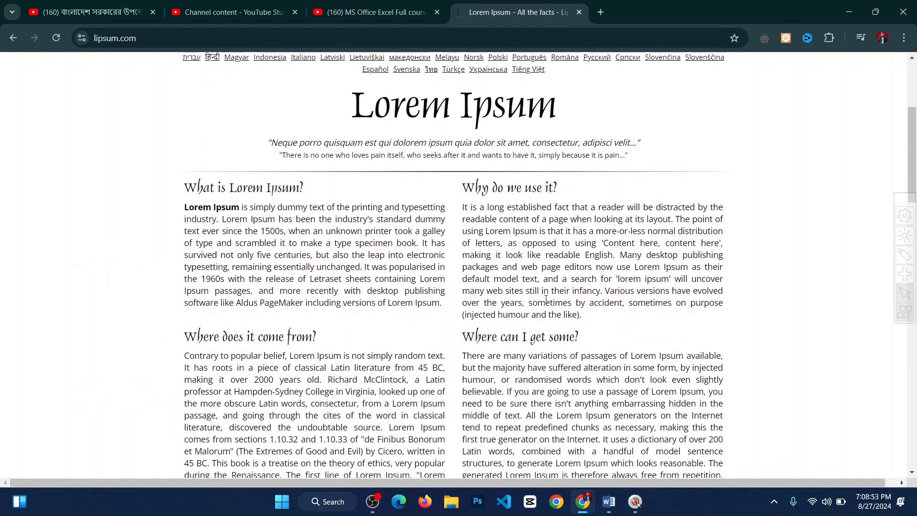
{"action": "scroll", "coordinate": [546, 299], "scroll_direction": "down", "scroll_amount": 4}
{"action": "left_click_drag", "start_coordinate": [654, 289], "coordinate": [462, 159]}
{"action": "triple_click", "coordinate": [529, 181]}
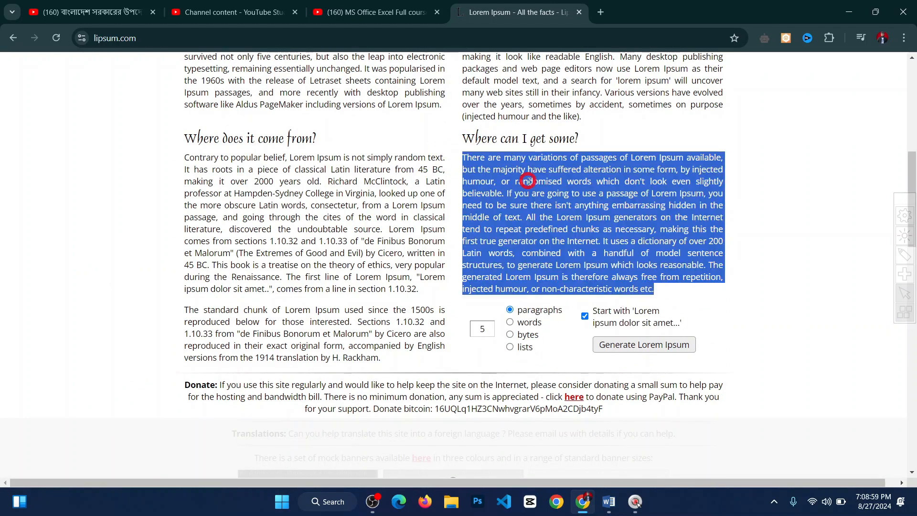
{"action": "key", "text": "ctrl+c"}
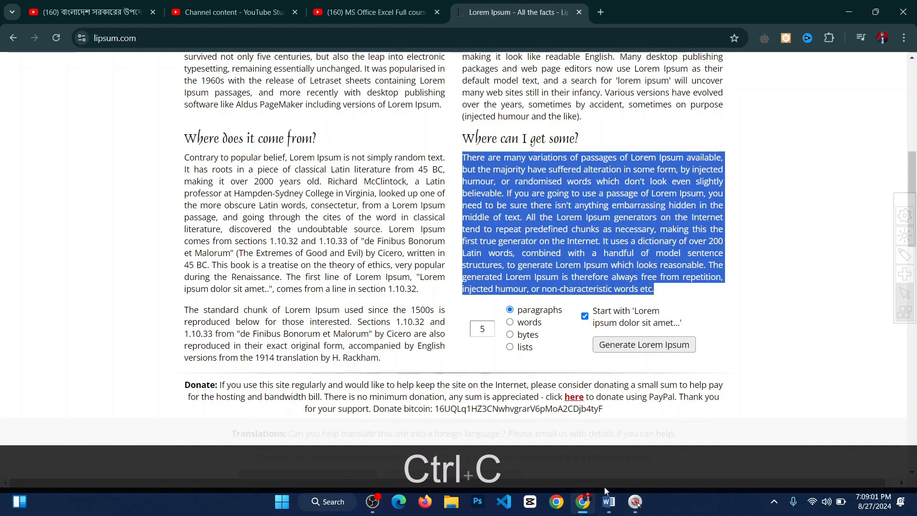
Switch to Document1 in Word and paste the copied lorem ipsum paragraph into the empty page.
{"action": "left_click", "coordinate": [608, 501]}
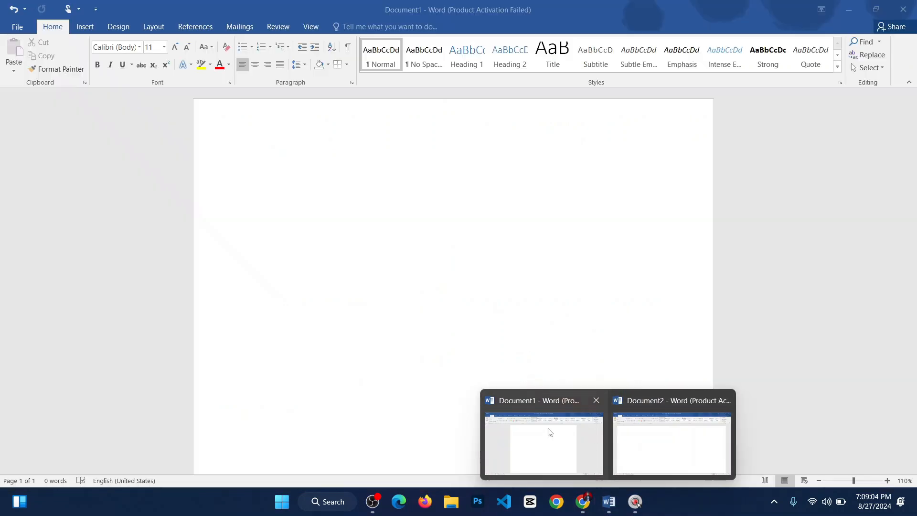
{"action": "left_click", "coordinate": [549, 432]}
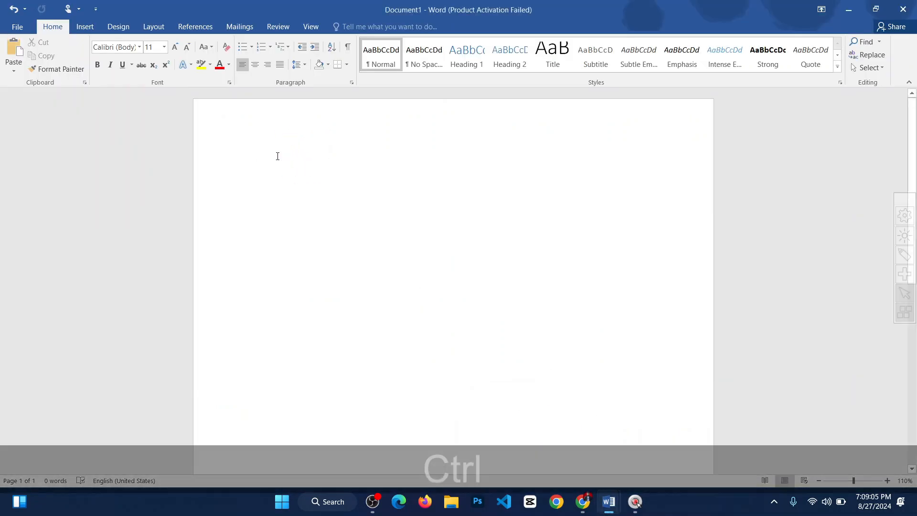
{"action": "key", "text": "ctrl+v"}
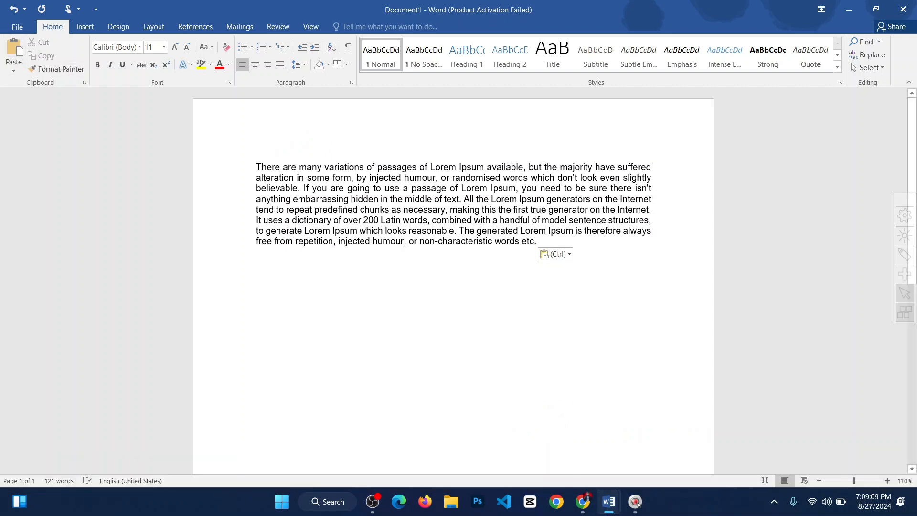
{"action": "key", "text": "ctrl+a"}
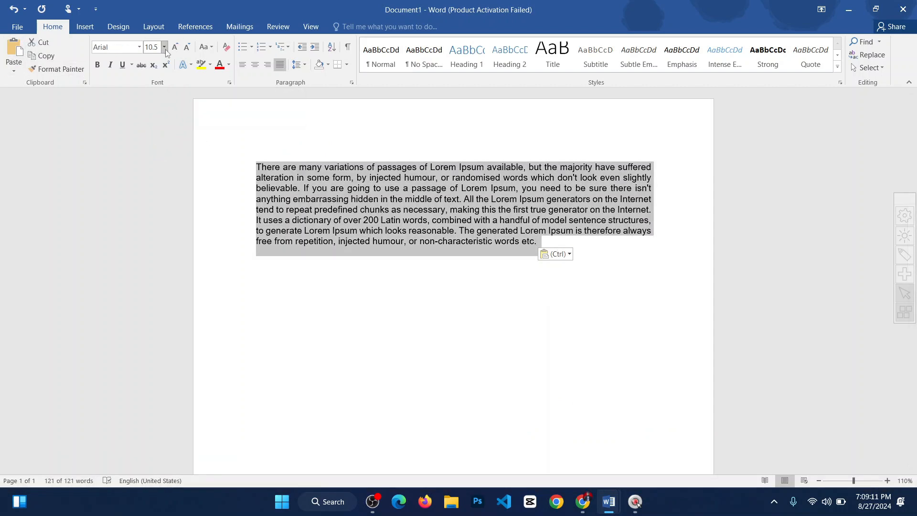
{"action": "left_click", "coordinate": [494, 323]}
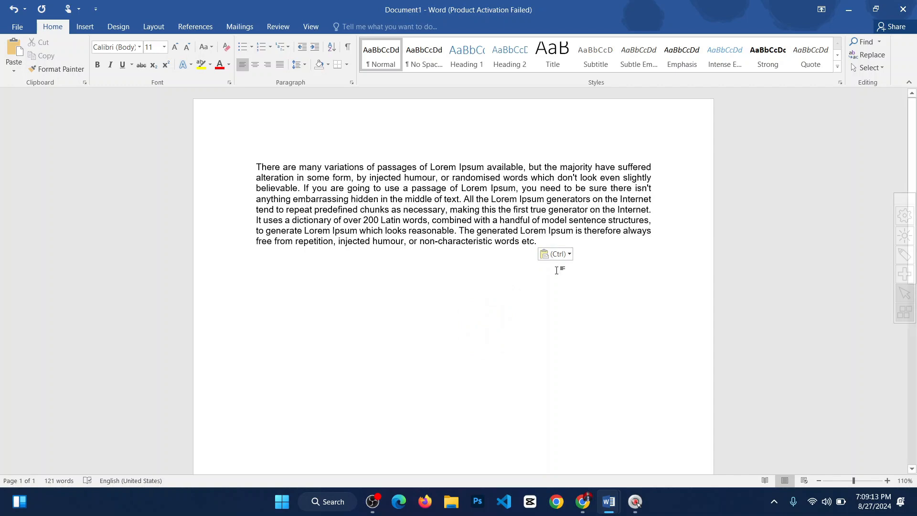
Set the font of the whole pasted paragraph to Times New Roman.
{"action": "scroll", "coordinate": [602, 293], "scroll_direction": "up", "scroll_amount": 4}
{"action": "scroll", "coordinate": [601, 292], "scroll_direction": "up", "scroll_amount": 4}
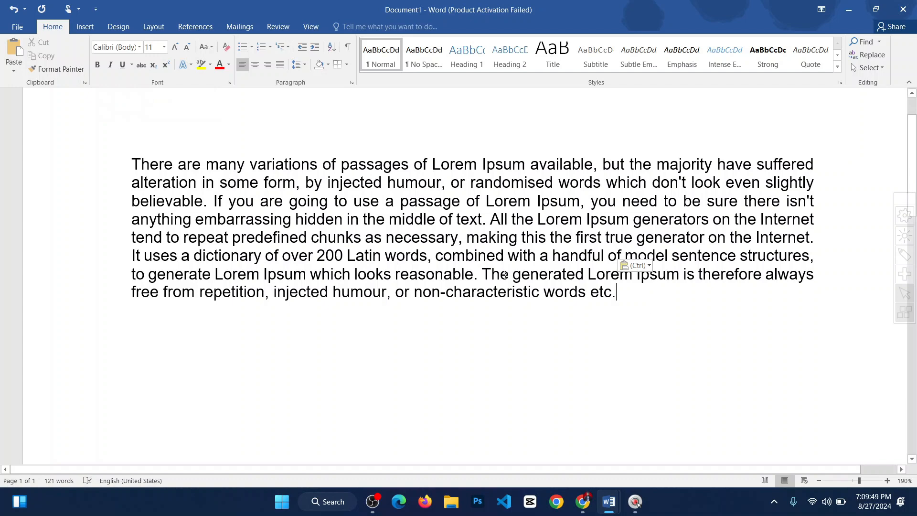
{"action": "left_click_drag", "start_coordinate": [617, 292], "coordinate": [128, 165]}
{"action": "left_click", "coordinate": [426, 274]}
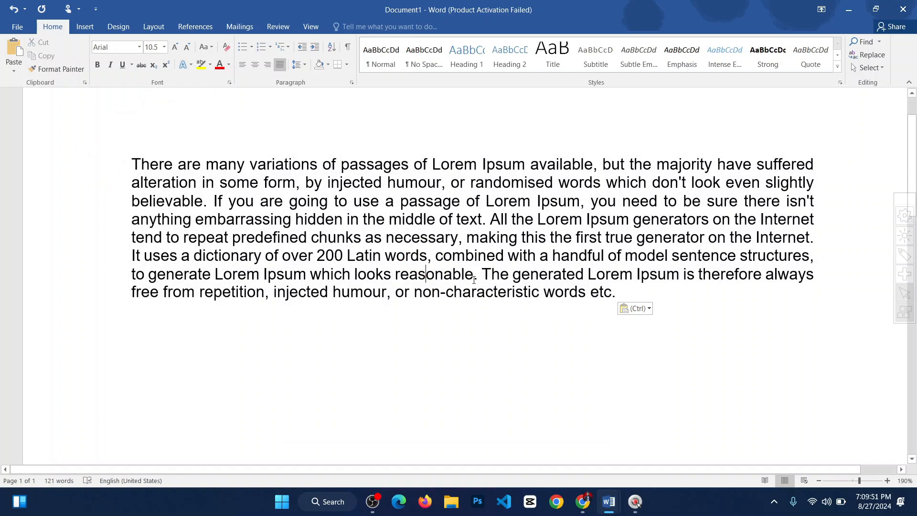
{"action": "left_click_drag", "start_coordinate": [614, 293], "coordinate": [91, 158]}
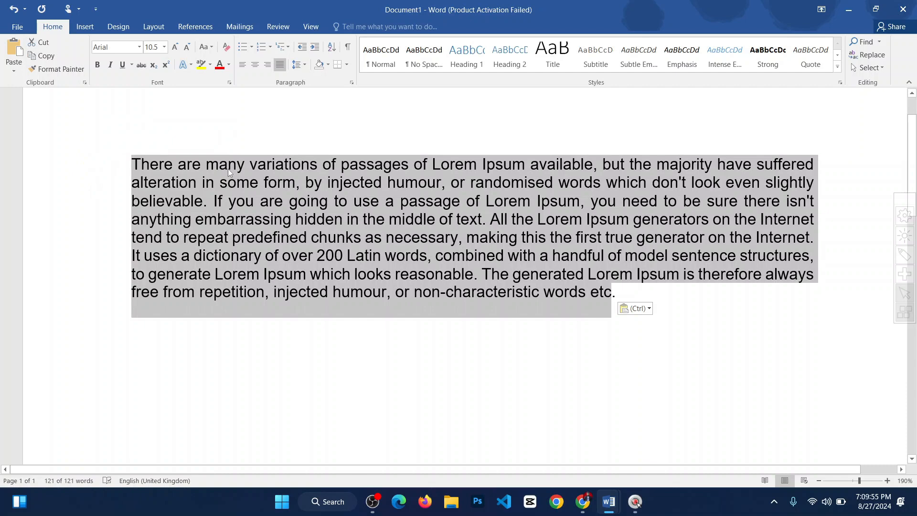
{"action": "left_click", "coordinate": [139, 48]}
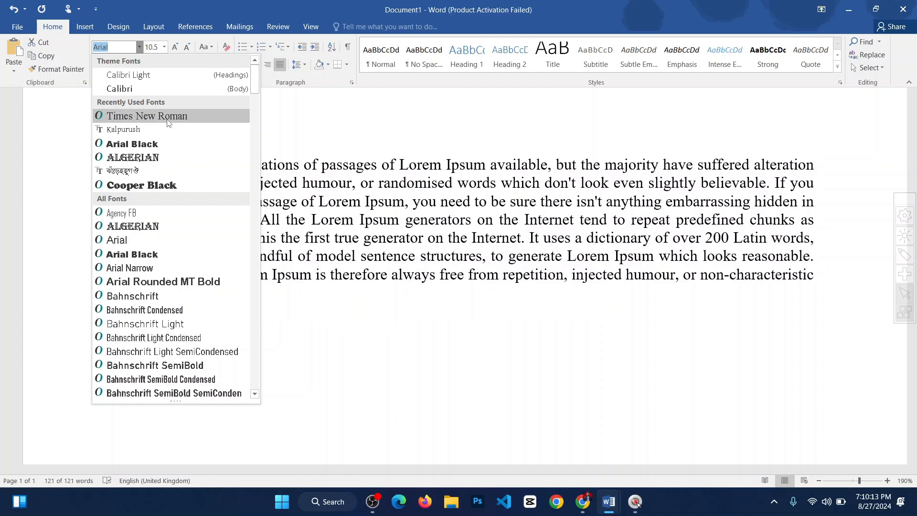
{"action": "left_click", "coordinate": [168, 123]}
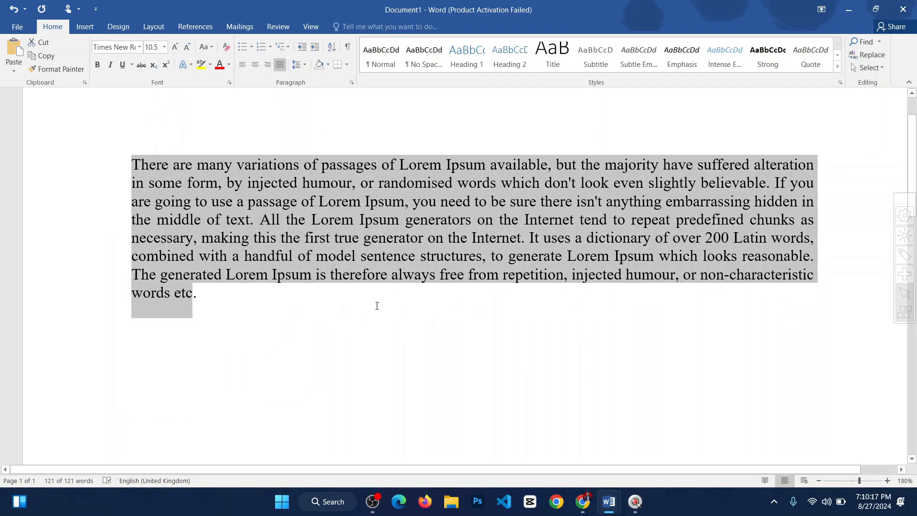
Set the font size of the paragraph to 14.
{"action": "left_click", "coordinate": [164, 47]}
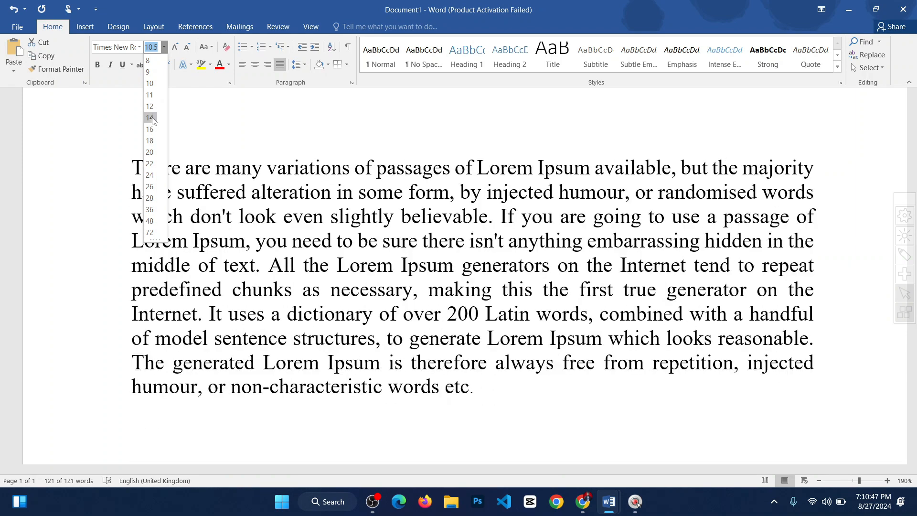
{"action": "left_click", "coordinate": [188, 113]}
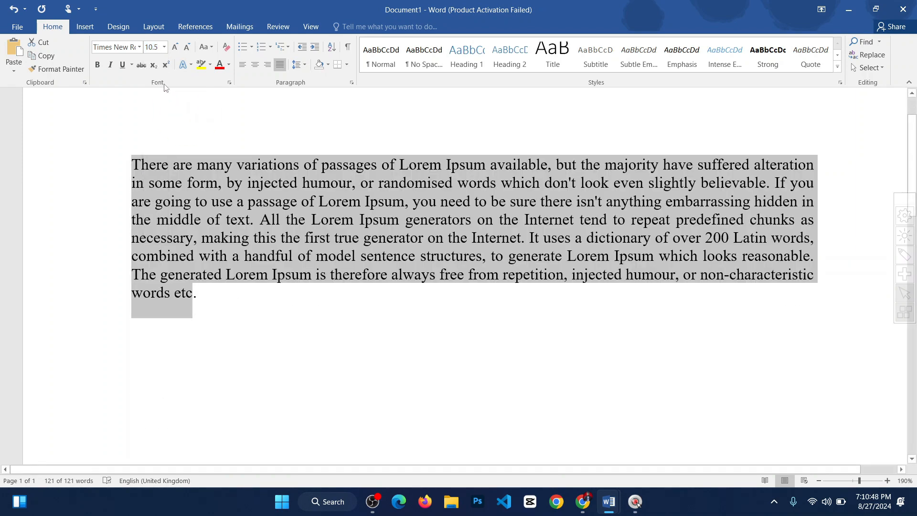
{"action": "left_click", "coordinate": [164, 47]}
{"action": "left_click", "coordinate": [149, 118]}
{"action": "left_click", "coordinate": [194, 167]}
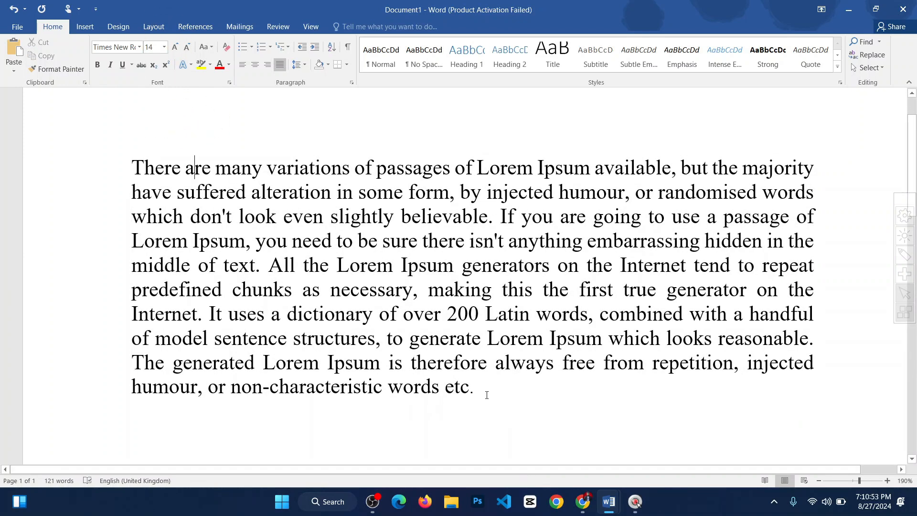
Select the entire document and set its text to Times New Roman, size 16.
{"action": "key", "text": "ctrl+a"}
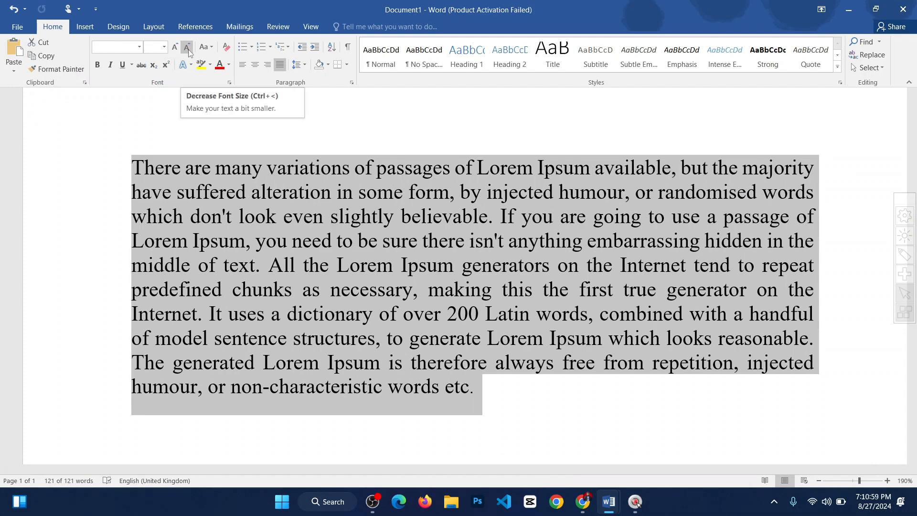
{"action": "left_click", "coordinate": [444, 339]}
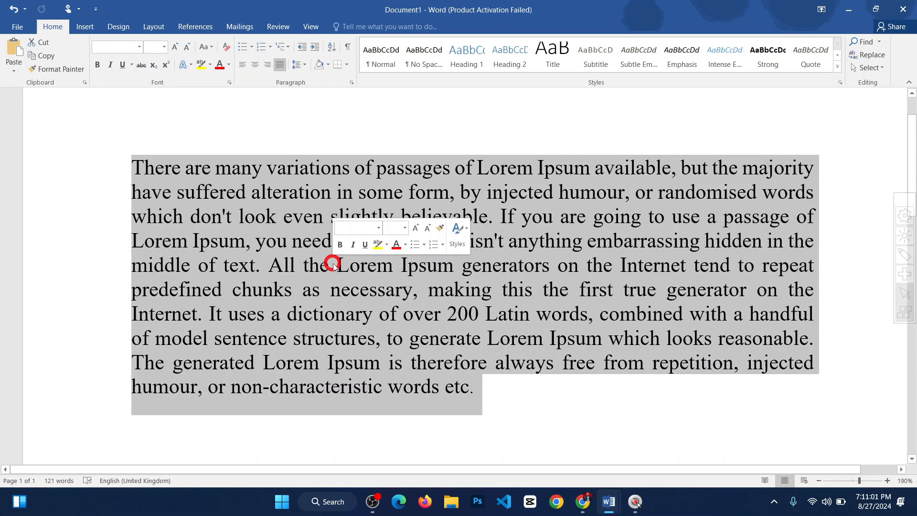
{"action": "triple_click", "coordinate": [334, 263]}
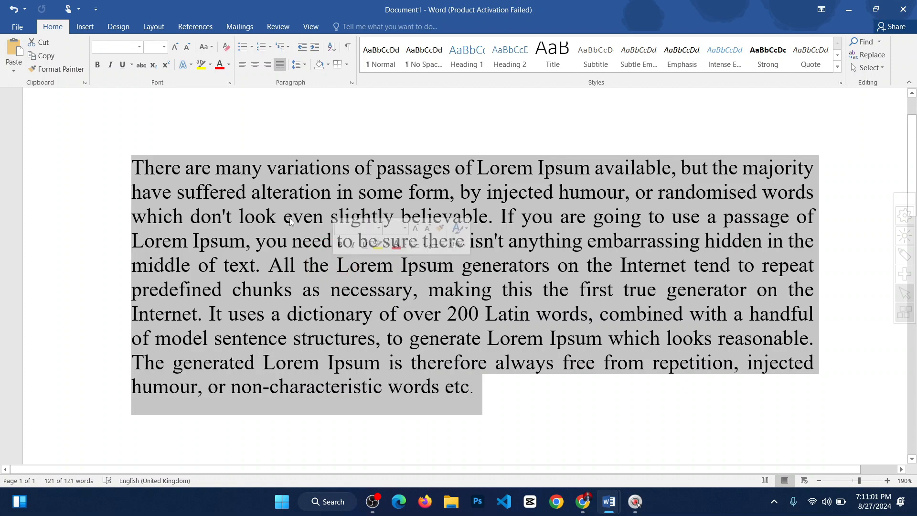
{"action": "left_click", "coordinate": [139, 47]}
{"action": "left_click", "coordinate": [129, 115]}
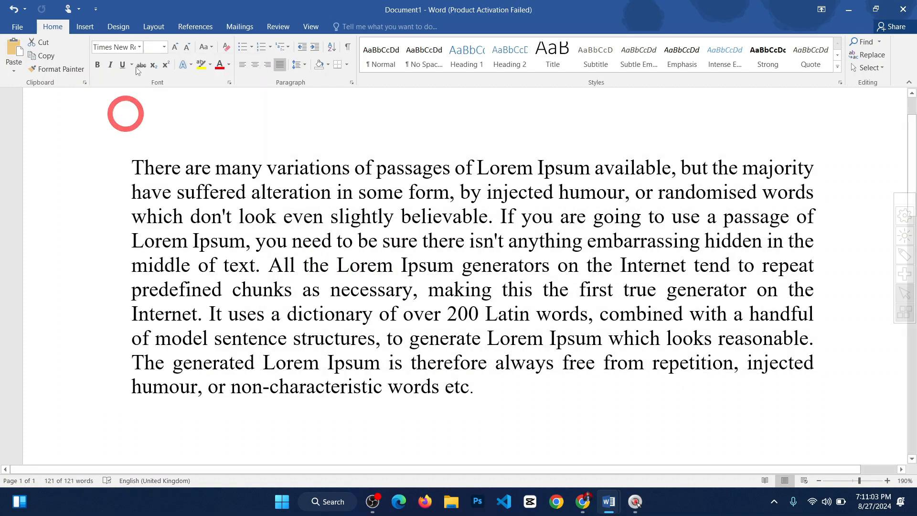
{"action": "left_click", "coordinate": [165, 47]}
{"action": "left_click", "coordinate": [151, 130]}
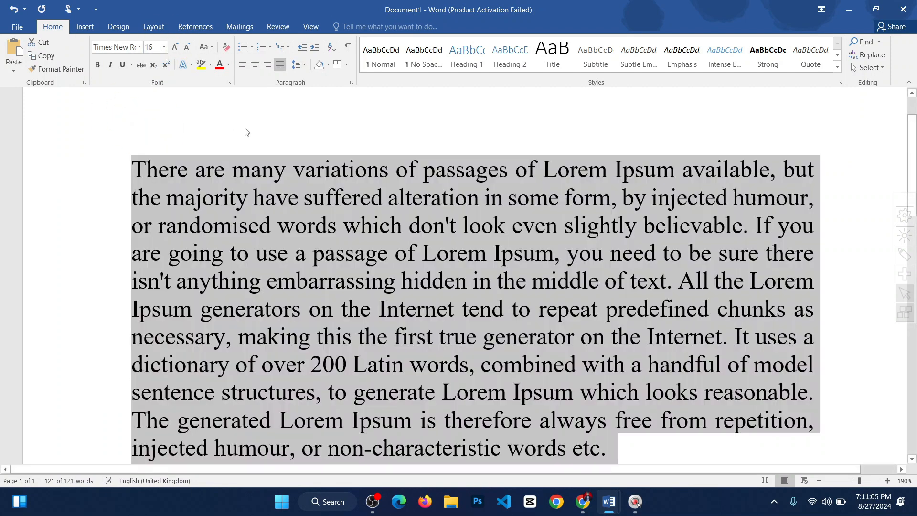
Enlarge the selected text with repeated Increase Font Size until it reaches size 240.
{"action": "left_click", "coordinate": [164, 47]}
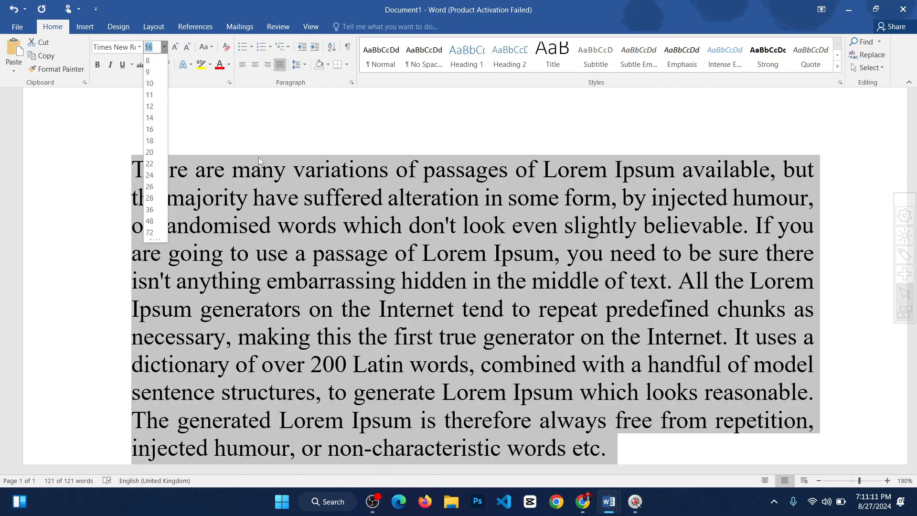
{"action": "left_click", "coordinate": [253, 126]}
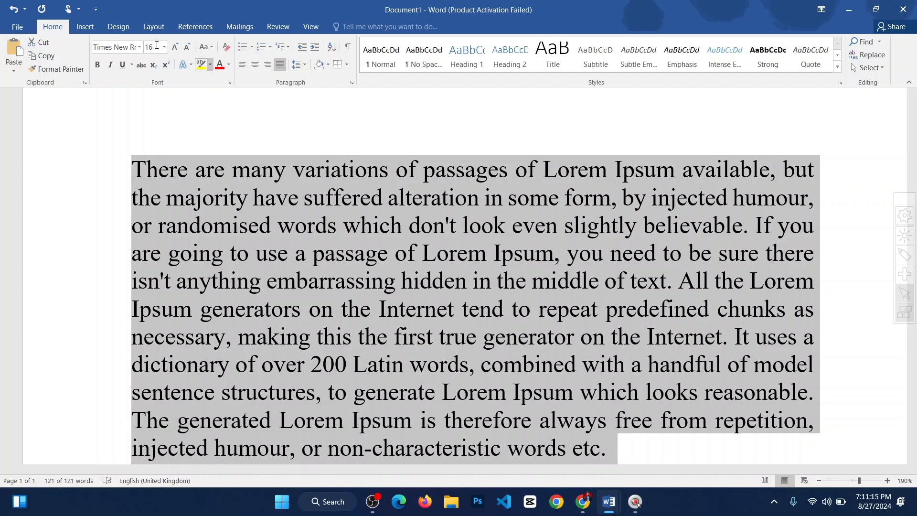
{"action": "left_click", "coordinate": [175, 49]}
{"action": "left_click", "coordinate": [175, 49]}
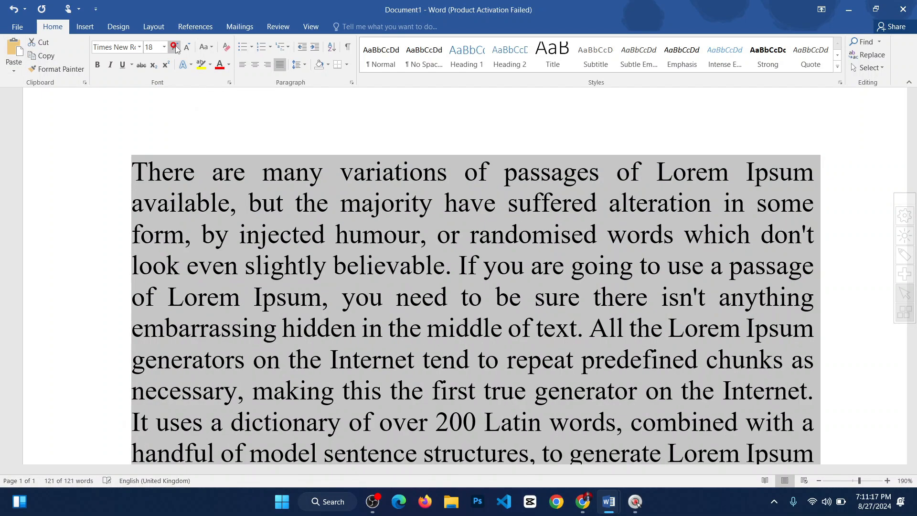
{"action": "left_click", "coordinate": [176, 49]}
{"action": "left_click", "coordinate": [176, 49]}
{"action": "left_click", "coordinate": [177, 49]}
{"action": "left_click", "coordinate": [176, 49]}
{"action": "left_click", "coordinate": [176, 50]}
{"action": "left_click", "coordinate": [176, 49]}
{"action": "left_click", "coordinate": [176, 50]}
{"action": "left_click", "coordinate": [176, 50]}
{"action": "left_click", "coordinate": [176, 50]}
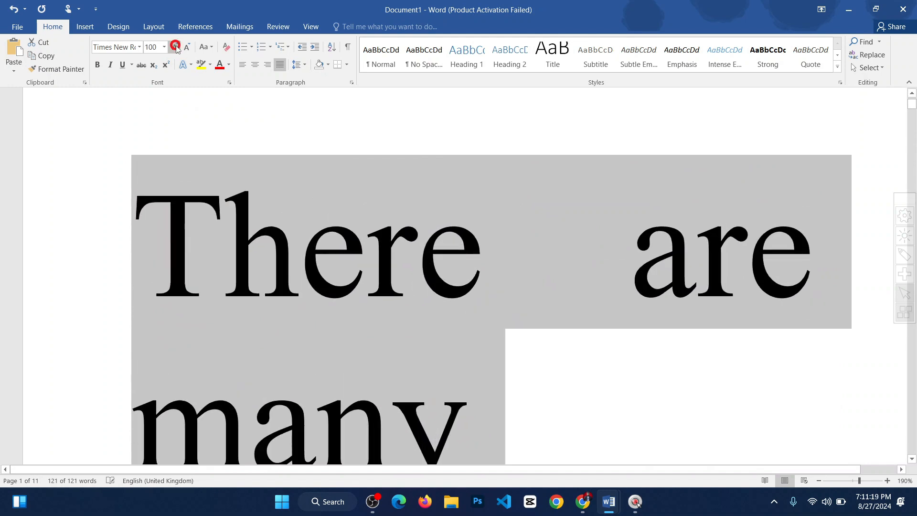
{"action": "left_click", "coordinate": [177, 49]}
{"action": "left_click", "coordinate": [176, 50]}
{"action": "left_click", "coordinate": [177, 50]}
{"action": "left_click", "coordinate": [176, 50]}
{"action": "left_click", "coordinate": [176, 50]}
{"action": "left_click", "coordinate": [176, 49]}
{"action": "left_click", "coordinate": [177, 49]}
{"action": "left_click", "coordinate": [177, 50]}
{"action": "left_click", "coordinate": [176, 49]}
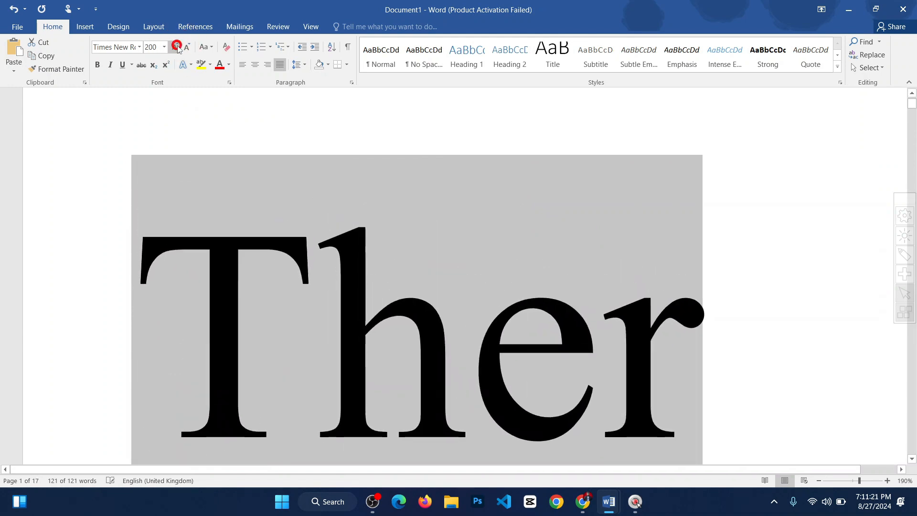
{"action": "left_click", "coordinate": [176, 49]}
{"action": "left_click", "coordinate": [176, 50]}
{"action": "left_click", "coordinate": [176, 50]}
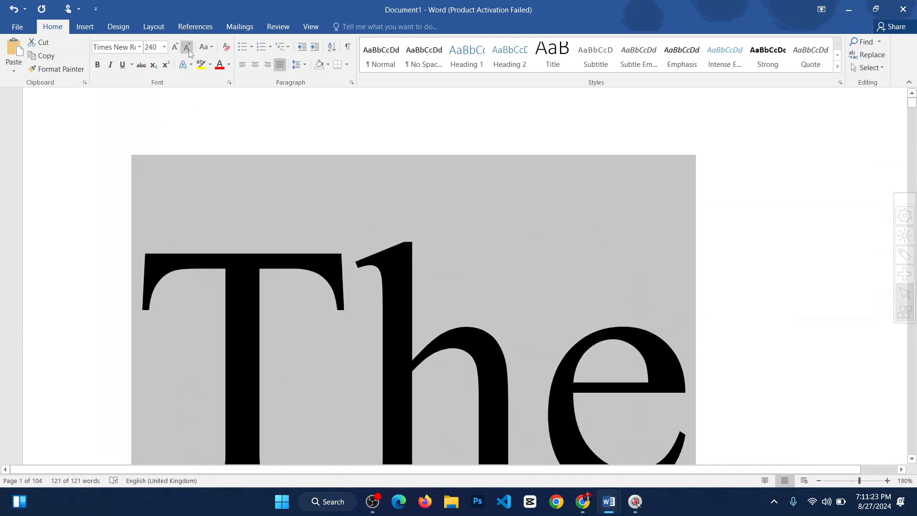
Shrink the selected text with repeated Decrease Font Size down to size 20.
{"action": "left_click", "coordinate": [186, 46]}
{"action": "left_click", "coordinate": [187, 47]}
{"action": "left_click", "coordinate": [186, 47]}
{"action": "left_click", "coordinate": [186, 47]}
{"action": "left_click", "coordinate": [186, 46]}
{"action": "left_click", "coordinate": [186, 47]}
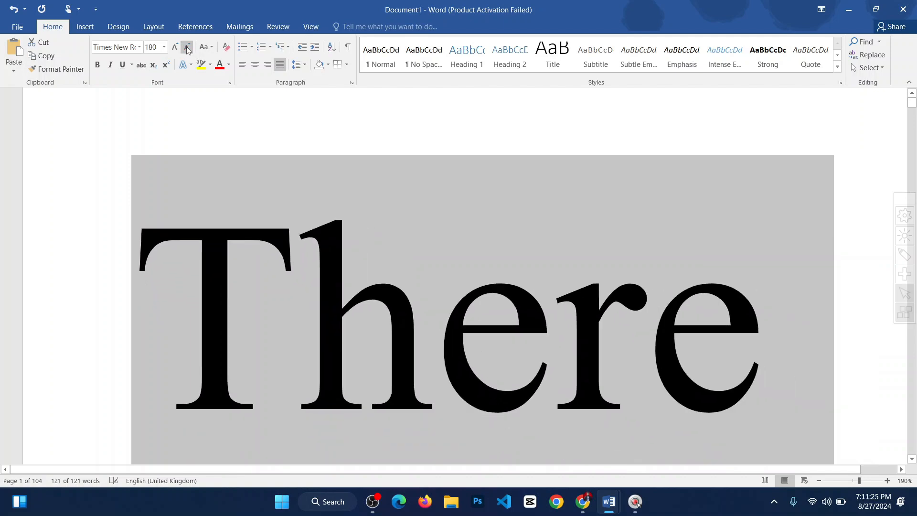
{"action": "left_click", "coordinate": [186, 46]}
{"action": "left_click", "coordinate": [186, 47]}
{"action": "left_click", "coordinate": [186, 48]}
{"action": "left_click", "coordinate": [186, 48]}
{"action": "left_click", "coordinate": [186, 47]}
{"action": "left_click", "coordinate": [187, 47]}
{"action": "left_click", "coordinate": [186, 48]}
{"action": "left_click", "coordinate": [187, 47]}
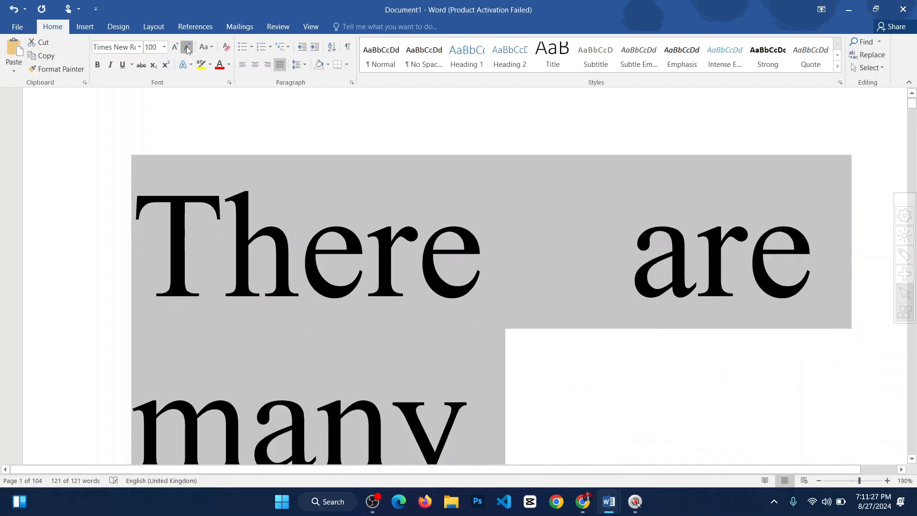
{"action": "left_click", "coordinate": [186, 48]}
{"action": "left_click", "coordinate": [186, 48]}
{"action": "left_click", "coordinate": [186, 48]}
{"action": "left_click", "coordinate": [187, 48]}
{"action": "left_click", "coordinate": [187, 48]}
{"action": "left_click", "coordinate": [186, 48]}
{"action": "left_click", "coordinate": [186, 49]}
{"action": "type", "text": "a"}
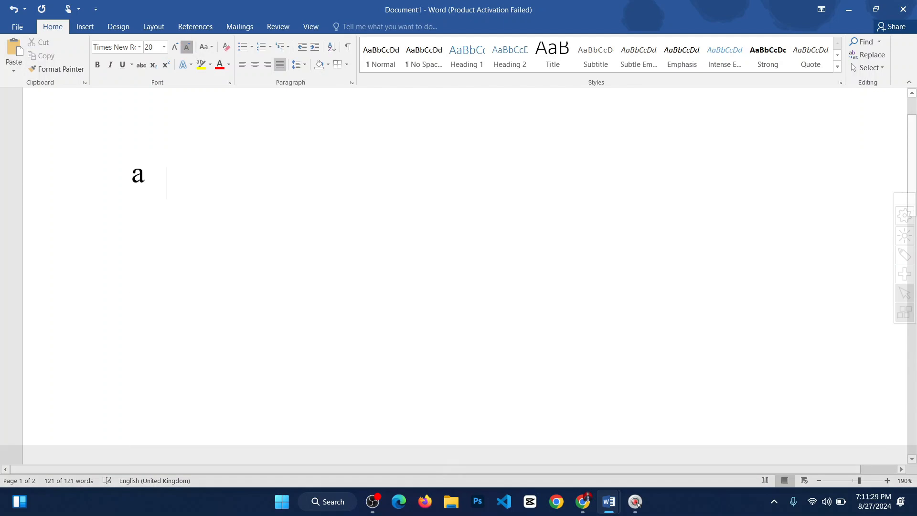
{"action": "left_click", "coordinate": [187, 48]}
{"action": "left_click", "coordinate": [186, 48]}
{"action": "key", "text": "ctrl+z"}
{"action": "key", "text": "ctrl+z"}
{"action": "key", "text": "ctrl+z"}
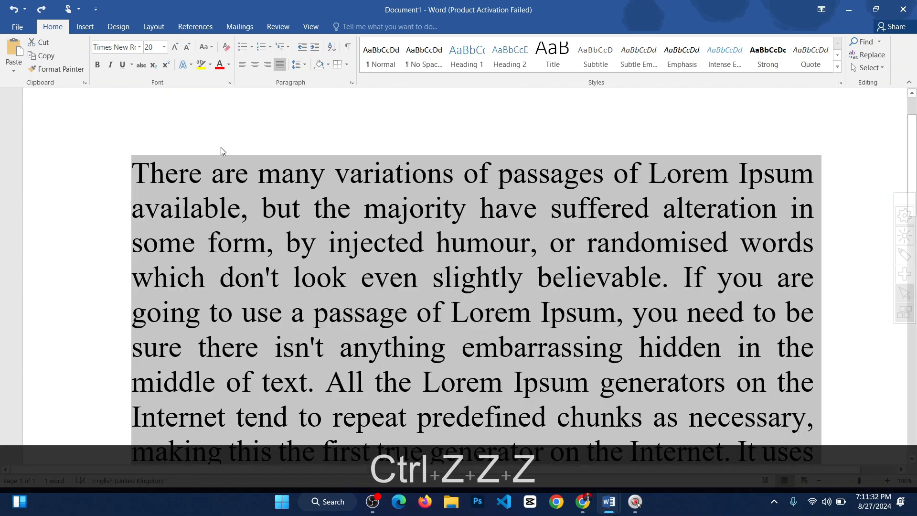
Reduce the whole paragraph with repeated Decrease Font Size until it reaches size 3.
{"action": "left_click", "coordinate": [187, 48]}
{"action": "left_click", "coordinate": [187, 48]}
{"action": "left_click", "coordinate": [187, 48]}
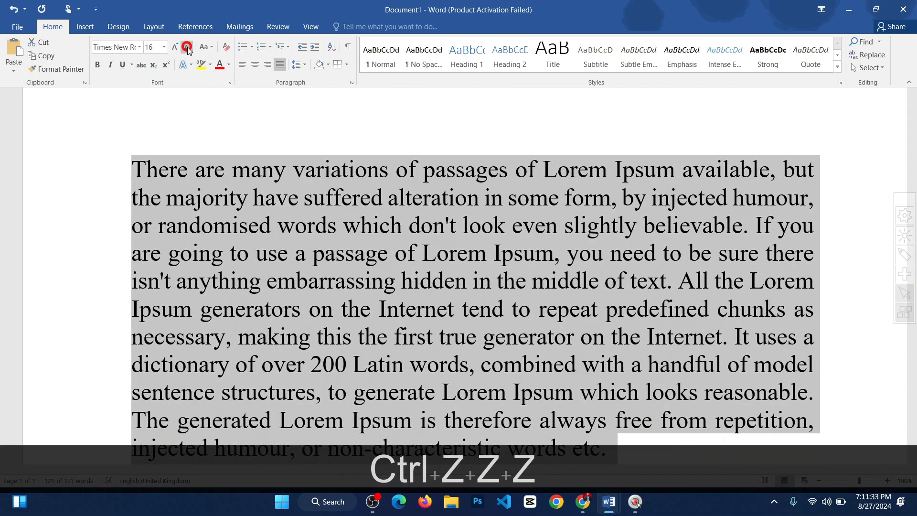
{"action": "left_click", "coordinate": [186, 48]}
{"action": "left_click", "coordinate": [186, 48]}
{"action": "left_click", "coordinate": [186, 48]}
{"action": "left_click", "coordinate": [187, 48]}
{"action": "left_click", "coordinate": [187, 47]}
{"action": "left_click", "coordinate": [187, 47]}
{"action": "left_click", "coordinate": [186, 47]}
{"action": "left_click", "coordinate": [187, 47]}
{"action": "left_click", "coordinate": [187, 47]}
{"action": "left_click", "coordinate": [186, 47]}
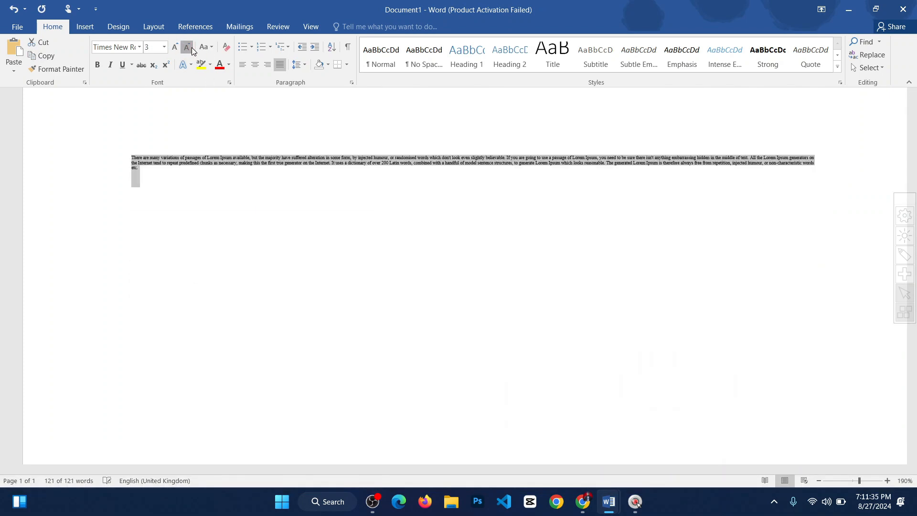
Shrink the selected text one more step to size 2, and set its font size to 16.
{"action": "left_click", "coordinate": [186, 47]}
{"action": "left_click", "coordinate": [164, 47]}
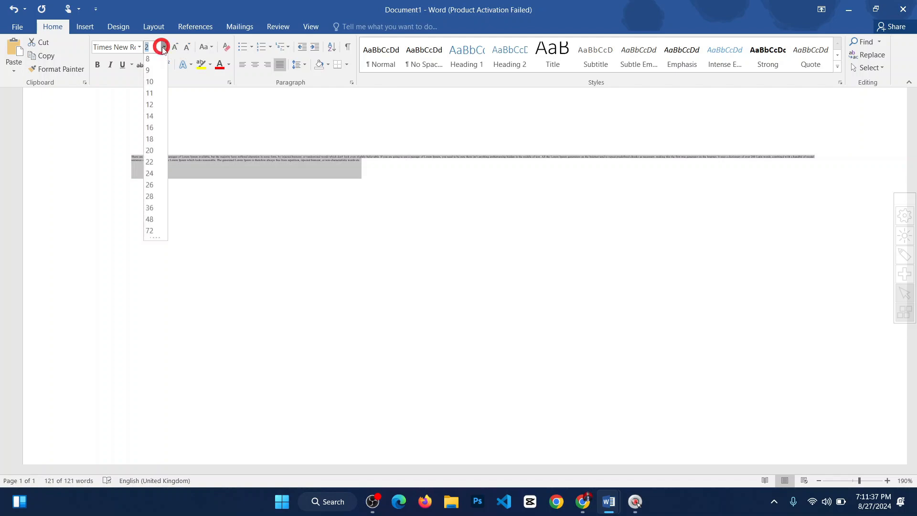
{"action": "left_click", "coordinate": [150, 129]}
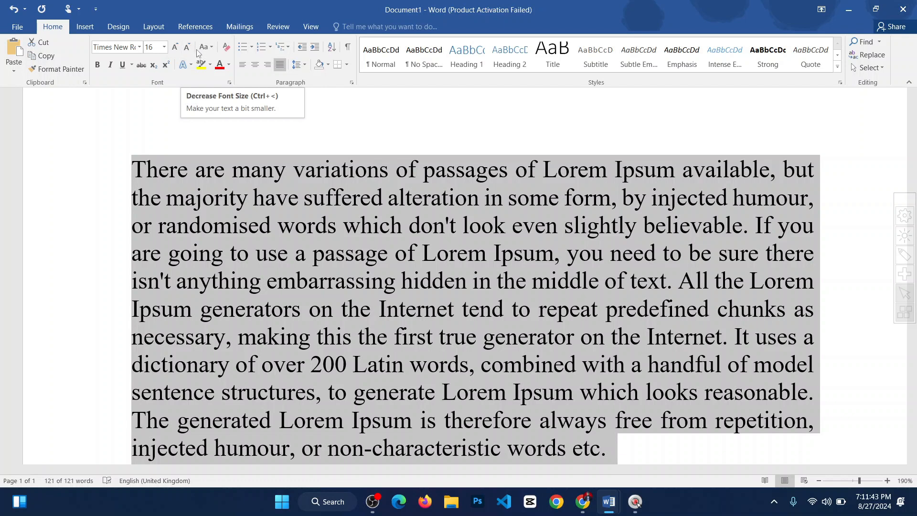
{"action": "scroll", "coordinate": [221, 115], "scroll_direction": "down", "scroll_amount": 1}
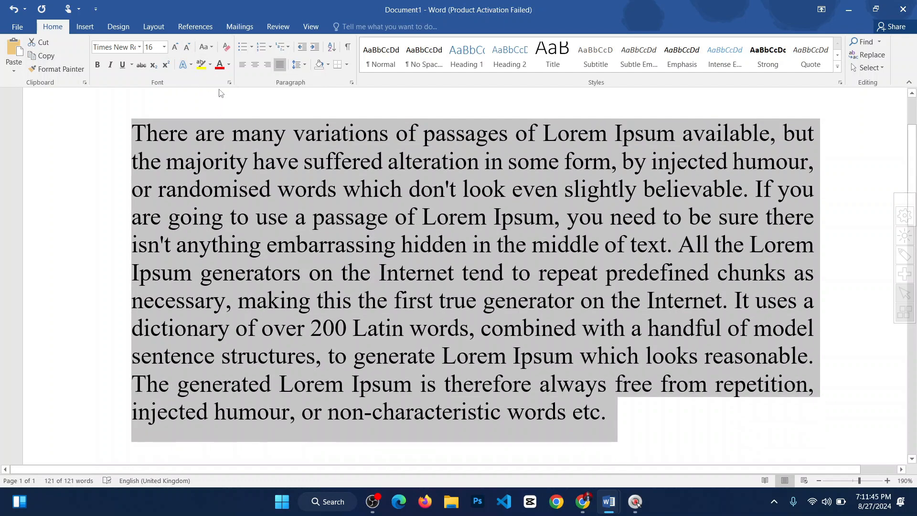
Apply the Sentence case option of Change Case to the selected paragraph.
{"action": "left_click", "coordinate": [211, 54]}
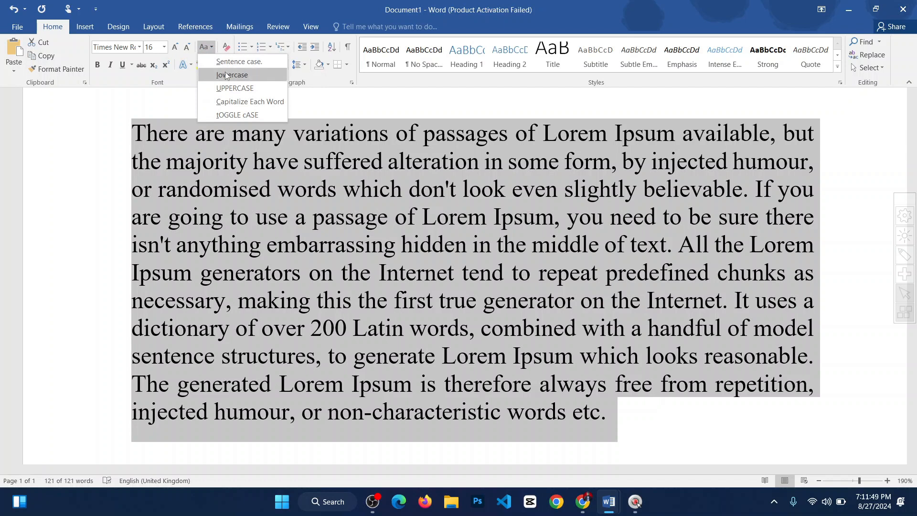
{"action": "left_click", "coordinate": [218, 60]}
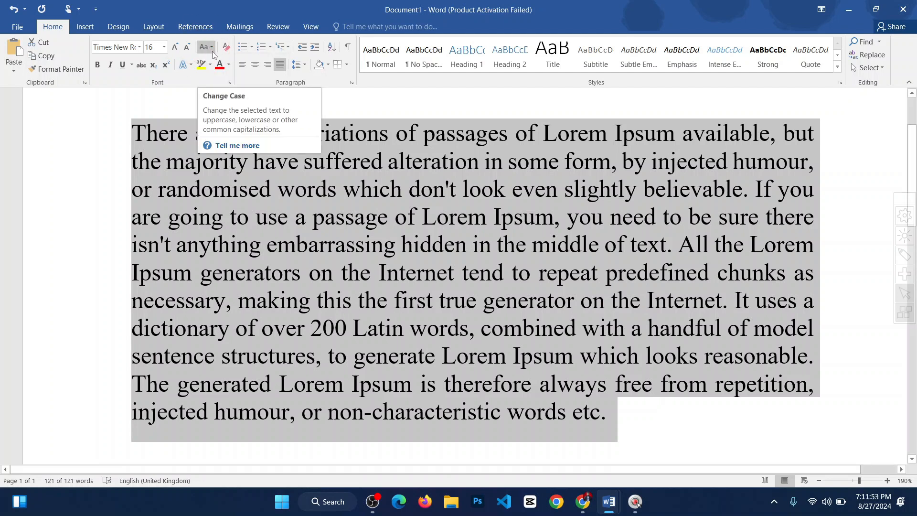
{"action": "left_click", "coordinate": [212, 52]}
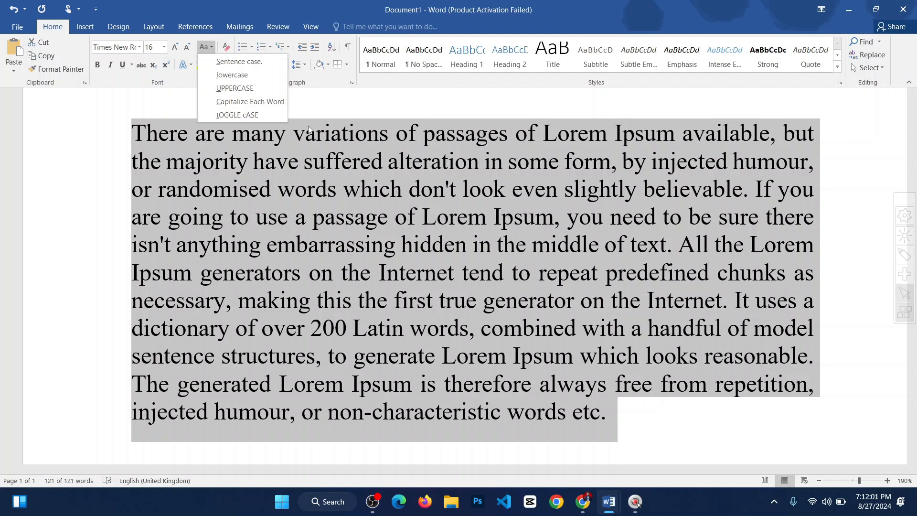
{"action": "left_click", "coordinate": [244, 65]}
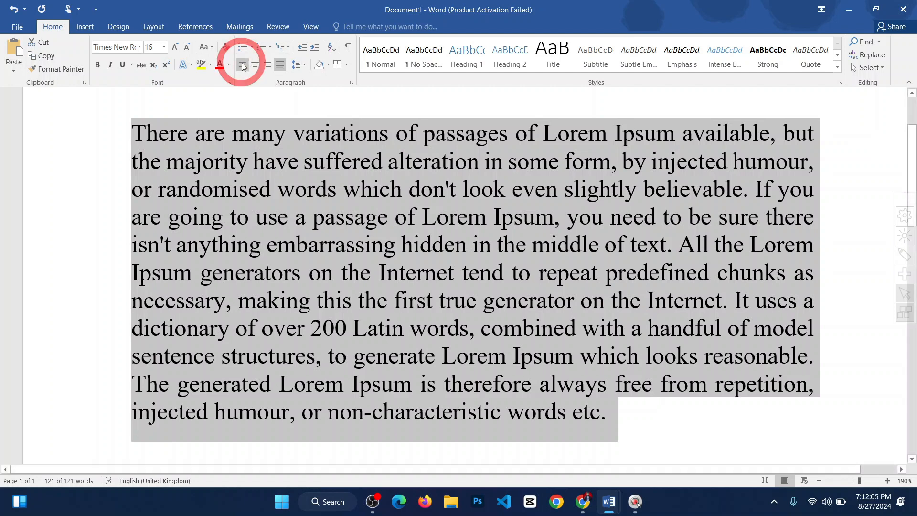
{"action": "left_click", "coordinate": [212, 50]}
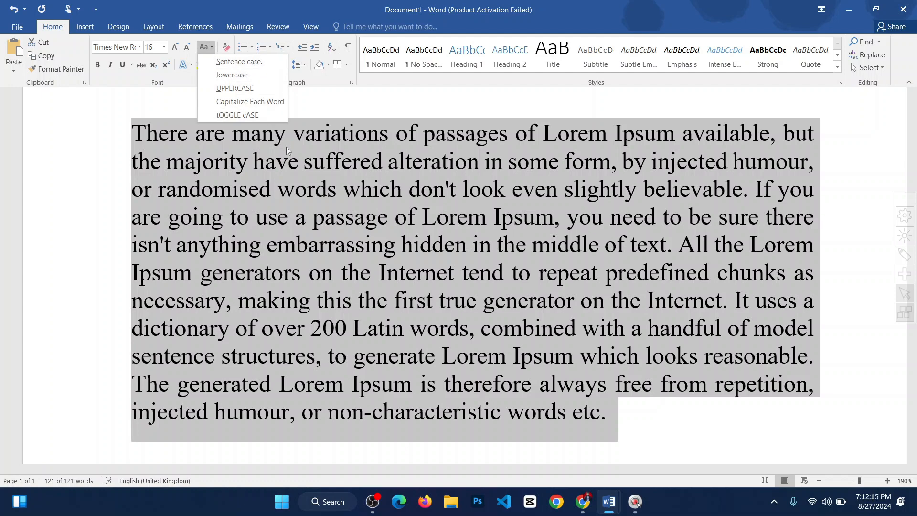
{"action": "left_click", "coordinate": [308, 215]}
Split the paragraph into five with paragraph breaks before "by injected", "there isn't", "the Internet tend" and "with a handful".
{"action": "left_click", "coordinate": [395, 218]}
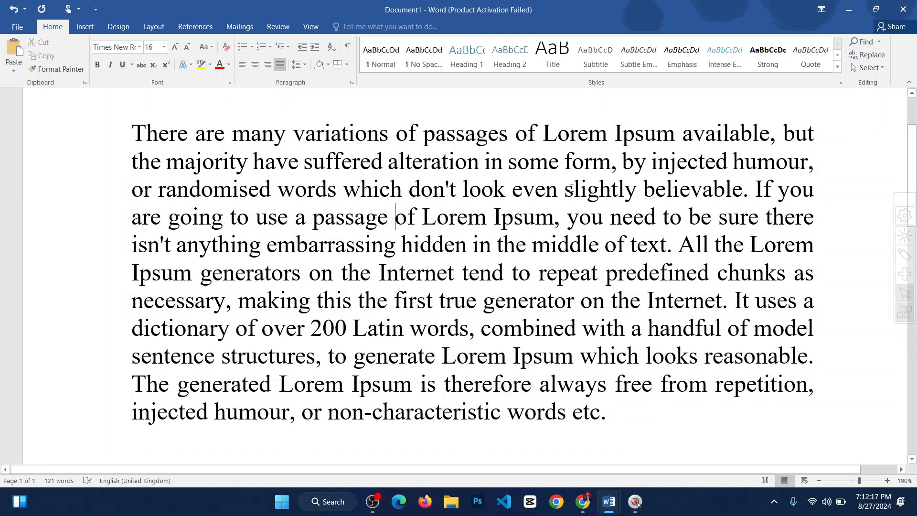
{"action": "key", "text": "Return"}
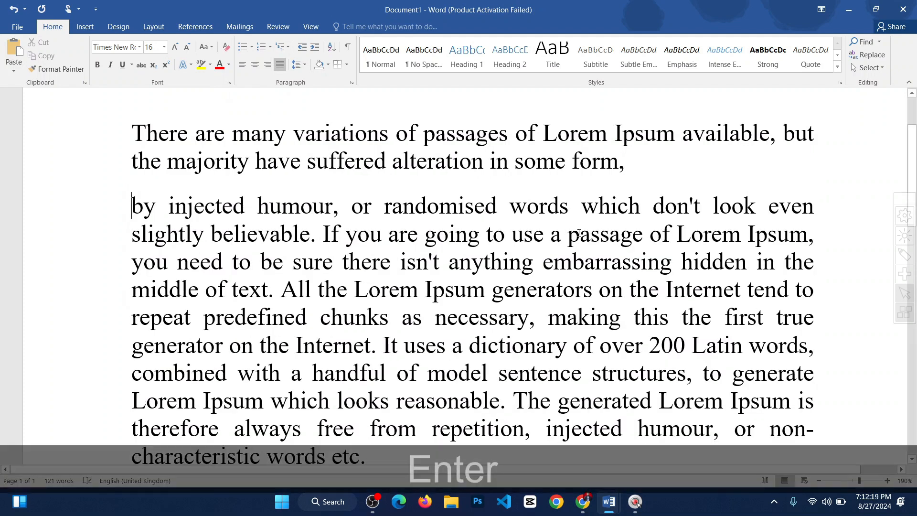
{"action": "scroll", "coordinate": [335, 228], "scroll_direction": "down", "scroll_amount": 1}
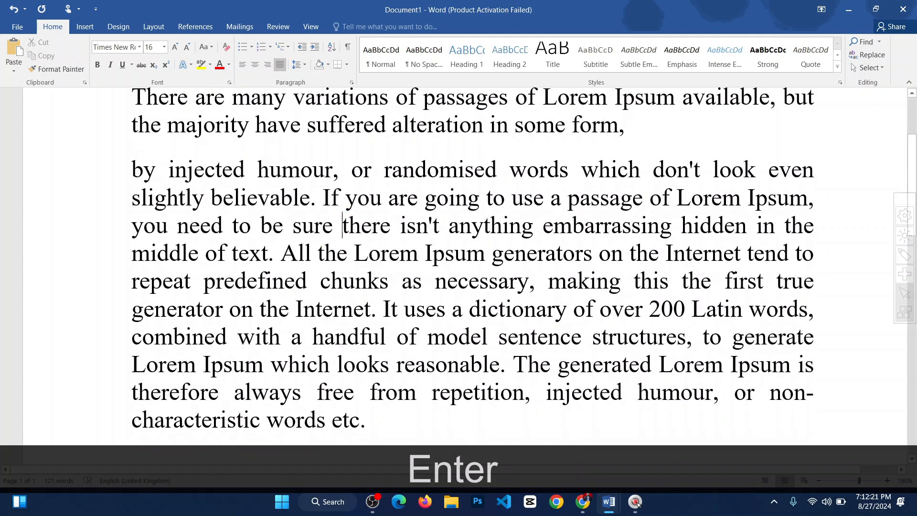
{"action": "key", "text": "Return"}
{"action": "scroll", "coordinate": [472, 238], "scroll_direction": "down", "scroll_amount": 1}
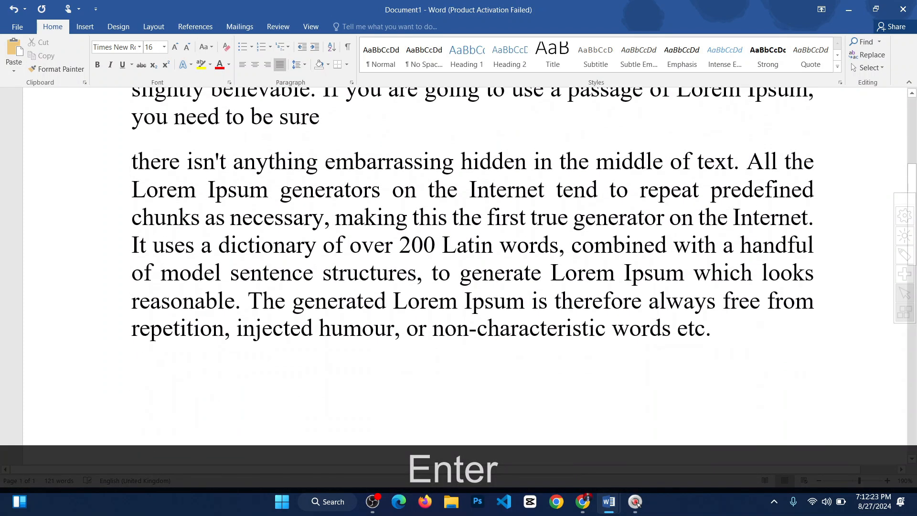
{"action": "left_click", "coordinate": [426, 189]}
{"action": "key", "text": "Return"}
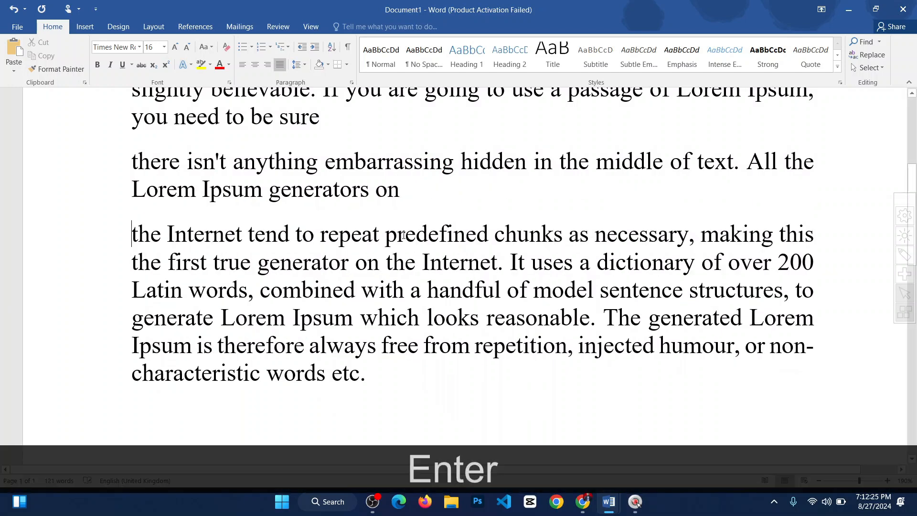
{"action": "scroll", "coordinate": [364, 256], "scroll_direction": "down", "scroll_amount": 1}
{"action": "left_click", "coordinate": [364, 256]}
{"action": "key", "text": "Return"}
{"action": "scroll", "coordinate": [364, 256], "scroll_direction": "down", "scroll_amount": 1}
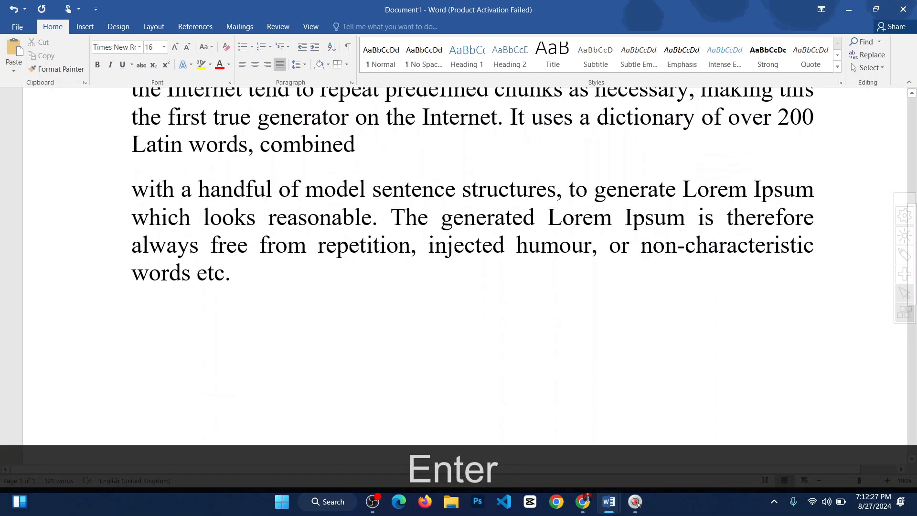
Apply Sentence case to the entire document and check the opening letters of the paragraphs.
{"action": "key", "text": "ctrl+a"}
{"action": "scroll", "coordinate": [242, 249], "scroll_direction": "up", "scroll_amount": 2}
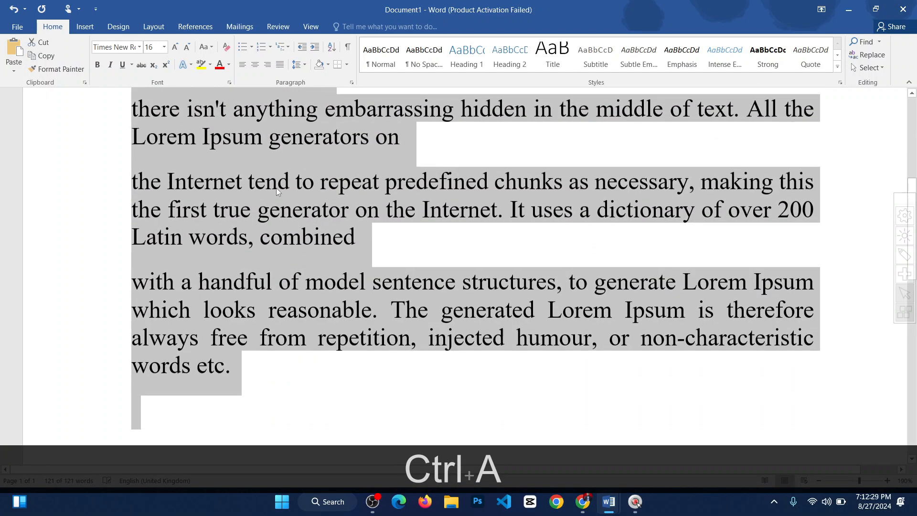
{"action": "left_click", "coordinate": [206, 46]}
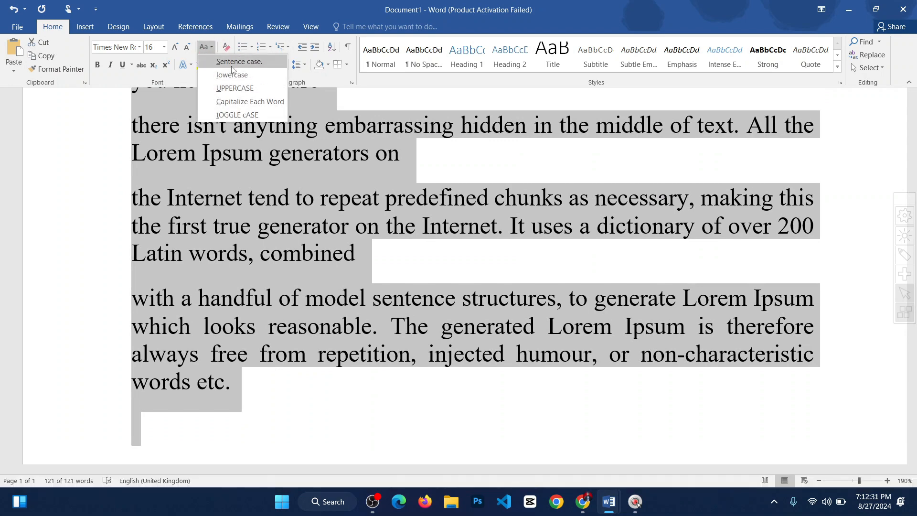
{"action": "left_click", "coordinate": [230, 58]}
{"action": "scroll", "coordinate": [149, 145], "scroll_direction": "up", "scroll_amount": 3}
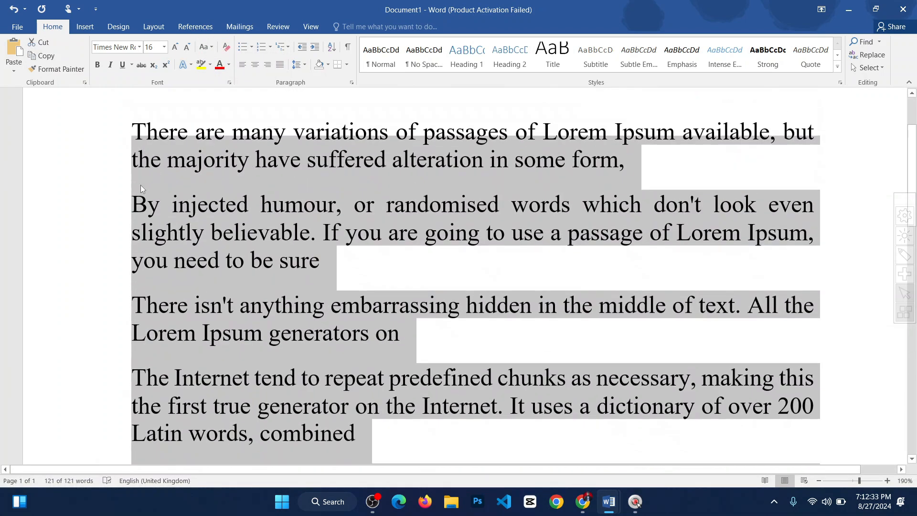
{"action": "left_click", "coordinate": [146, 138]}
{"action": "left_click_drag", "start_coordinate": [147, 136], "coordinate": [125, 135]}
{"action": "scroll", "coordinate": [151, 140], "scroll_direction": "down", "scroll_amount": 2}
{"action": "left_click_drag", "start_coordinate": [148, 234], "coordinate": [123, 232]}
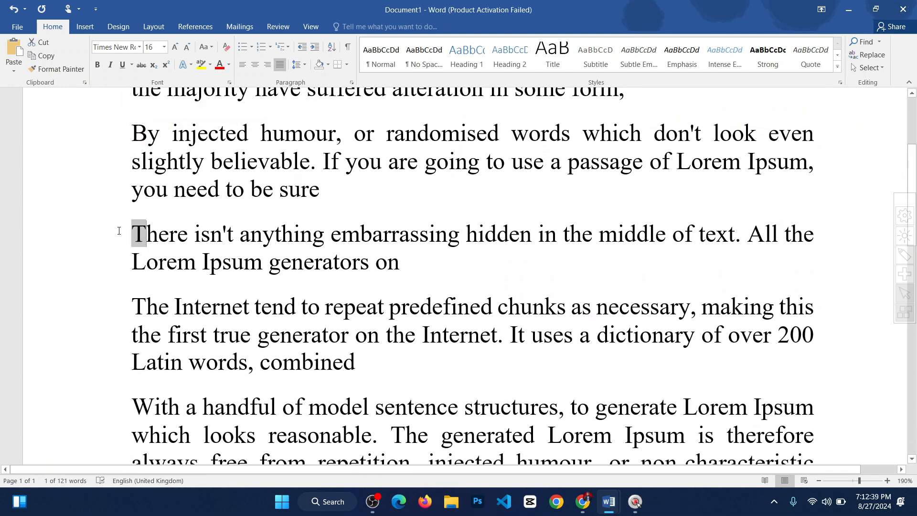
{"action": "scroll", "coordinate": [155, 251], "scroll_direction": "down", "scroll_amount": 1}
{"action": "scroll", "coordinate": [133, 168], "scroll_direction": "down", "scroll_amount": 2}
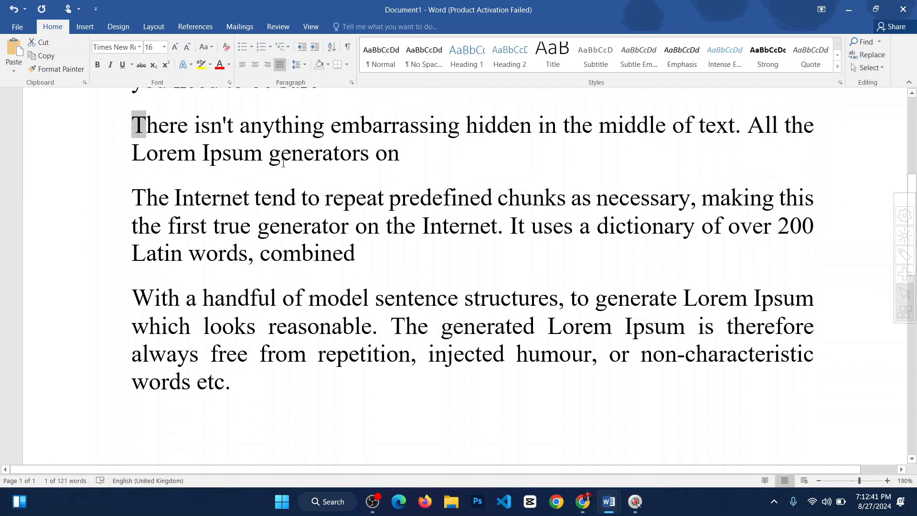
Select the entire document, change its text to lowercase and look through the five paragraphs.
{"action": "left_click", "coordinate": [206, 49]}
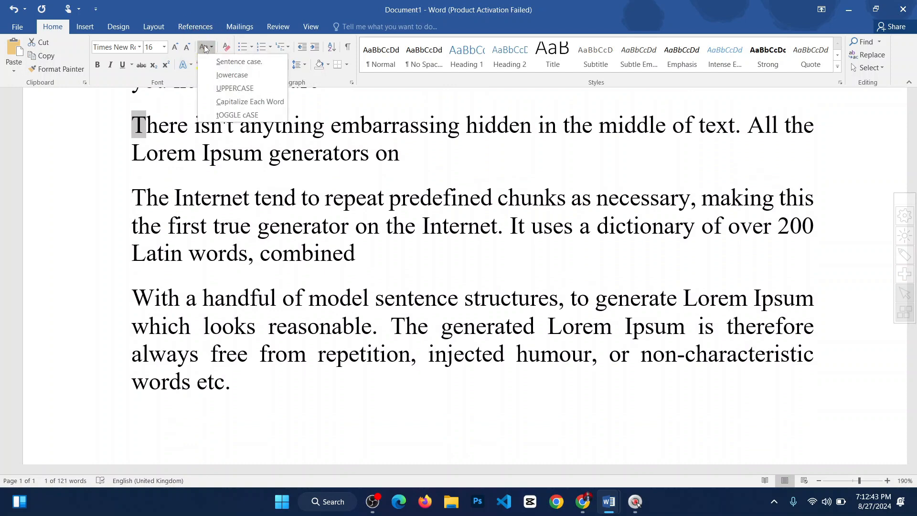
{"action": "left_click", "coordinate": [338, 127]}
{"action": "key", "text": "ctrl+a"}
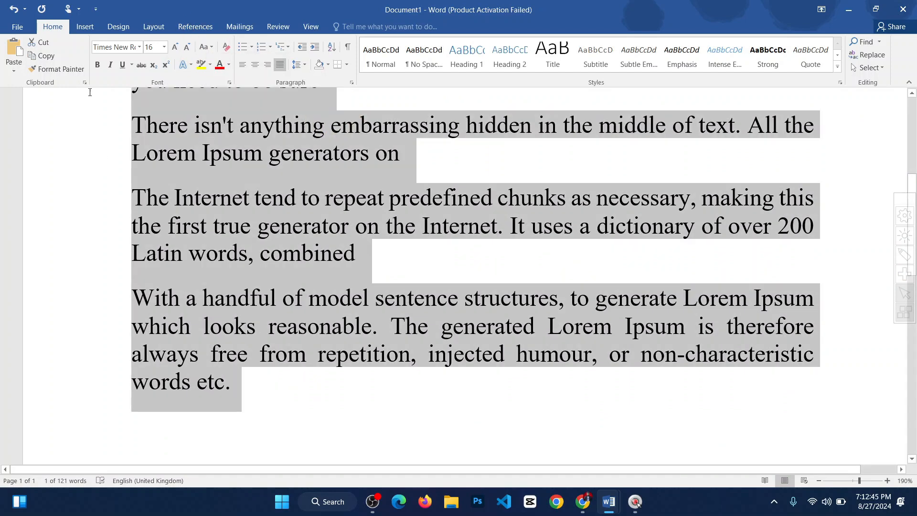
{"action": "scroll", "coordinate": [194, 308], "scroll_direction": "up", "scroll_amount": 4}
{"action": "scroll", "coordinate": [233, 186], "scroll_direction": "down", "scroll_amount": 5}
{"action": "scroll", "coordinate": [233, 186], "scroll_direction": "down", "scroll_amount": 1}
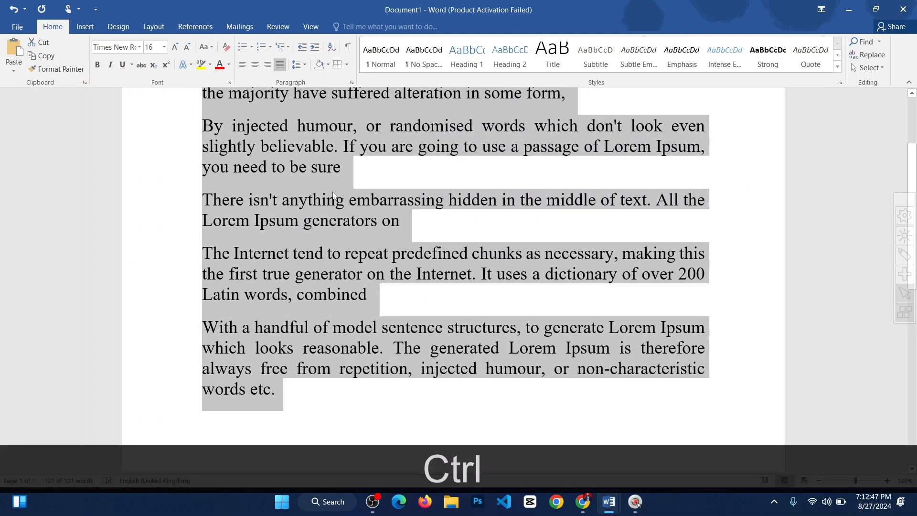
{"action": "scroll", "coordinate": [233, 187], "scroll_direction": "up", "scroll_amount": 3}
{"action": "left_click", "coordinate": [212, 47]}
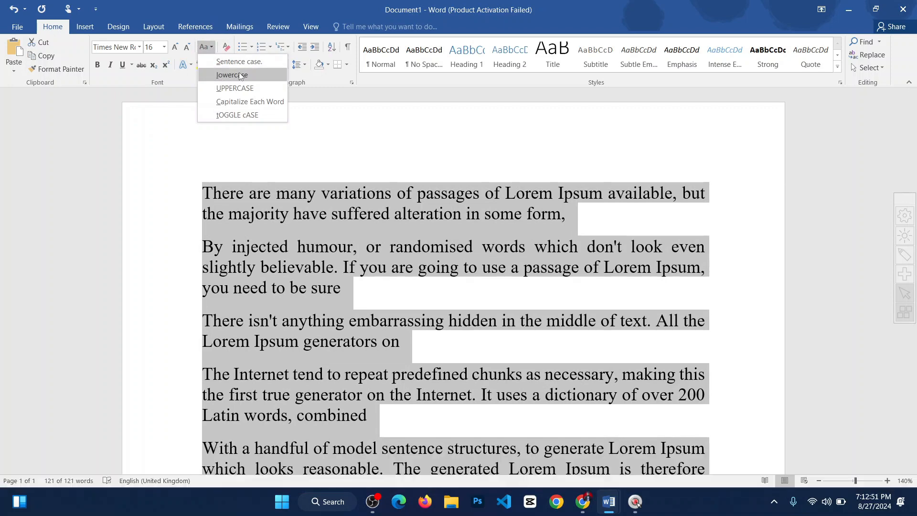
{"action": "left_click", "coordinate": [238, 76]}
{"action": "scroll", "coordinate": [345, 168], "scroll_direction": "down", "scroll_amount": 3}
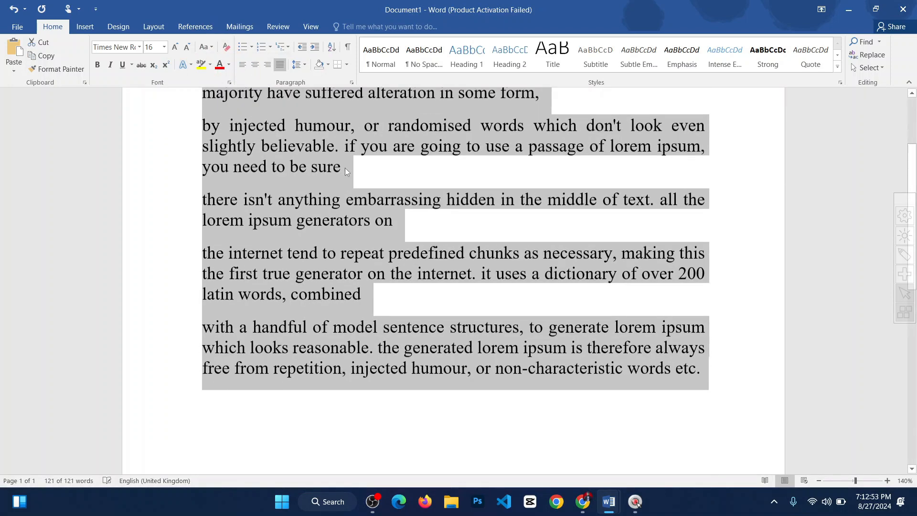
{"action": "scroll", "coordinate": [391, 208], "scroll_direction": "up", "scroll_amount": 3}
{"action": "scroll", "coordinate": [349, 178], "scroll_direction": "down", "scroll_amount": 3}
{"action": "scroll", "coordinate": [425, 193], "scroll_direction": "up", "scroll_amount": 3}
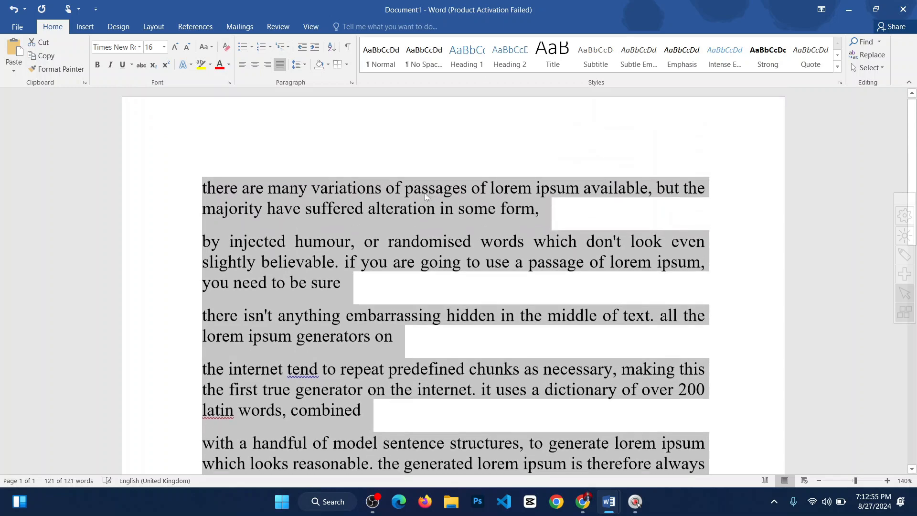
{"action": "scroll", "coordinate": [425, 193], "scroll_direction": "down", "scroll_amount": 4}
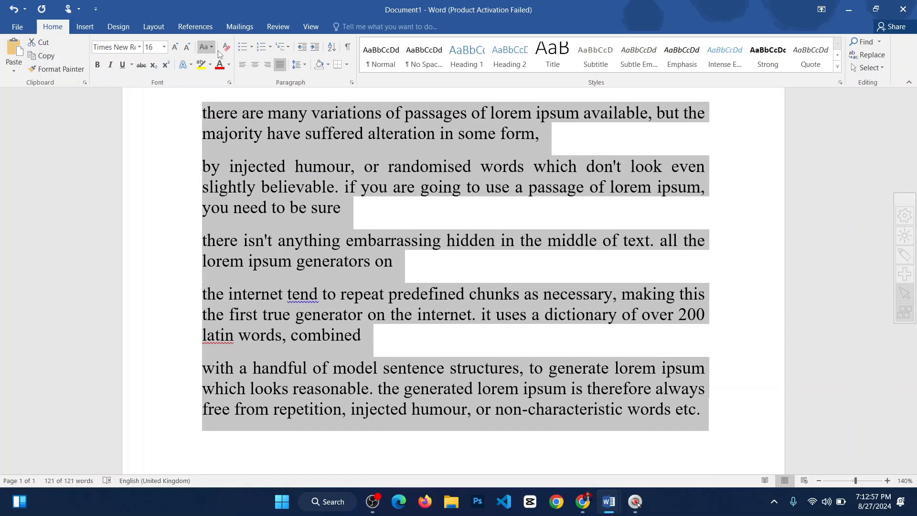
Change the selected text of all five paragraphs to UPPERCASE and review it.
{"action": "left_click", "coordinate": [211, 47]}
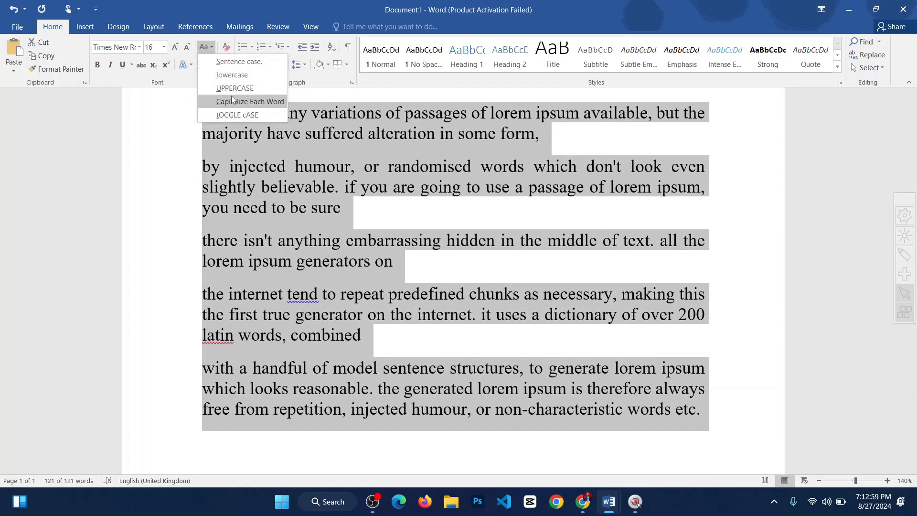
{"action": "left_click", "coordinate": [237, 92]}
{"action": "scroll", "coordinate": [377, 246], "scroll_direction": "down", "scroll_amount": 1}
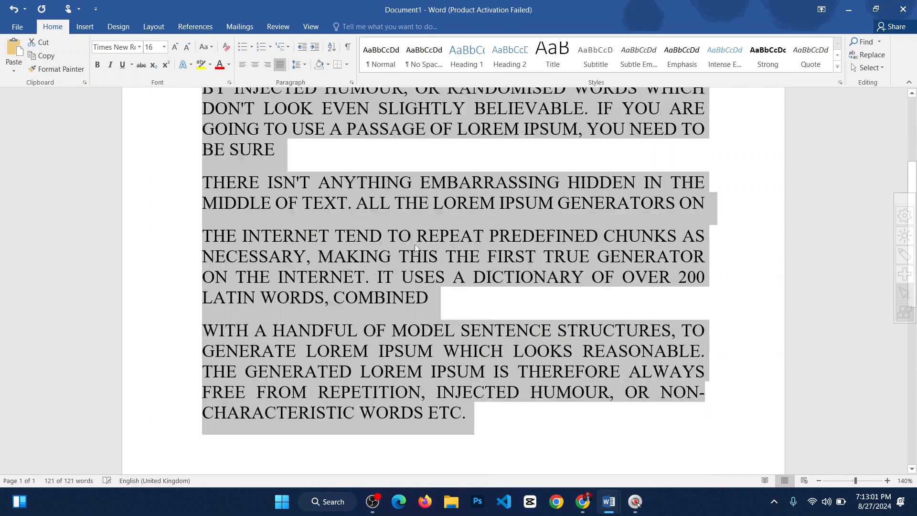
{"action": "scroll", "coordinate": [420, 244], "scroll_direction": "up", "scroll_amount": 3}
{"action": "scroll", "coordinate": [423, 243], "scroll_direction": "down", "scroll_amount": 2}
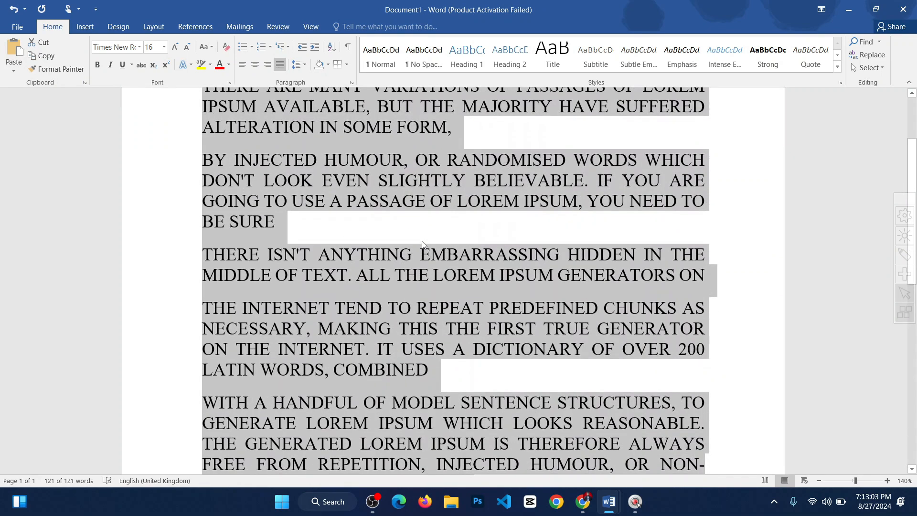
{"action": "scroll", "coordinate": [421, 239], "scroll_direction": "up", "scroll_amount": 2}
{"action": "scroll", "coordinate": [419, 239], "scroll_direction": "down", "scroll_amount": 1}
{"action": "scroll", "coordinate": [395, 243], "scroll_direction": "down", "scroll_amount": 4}
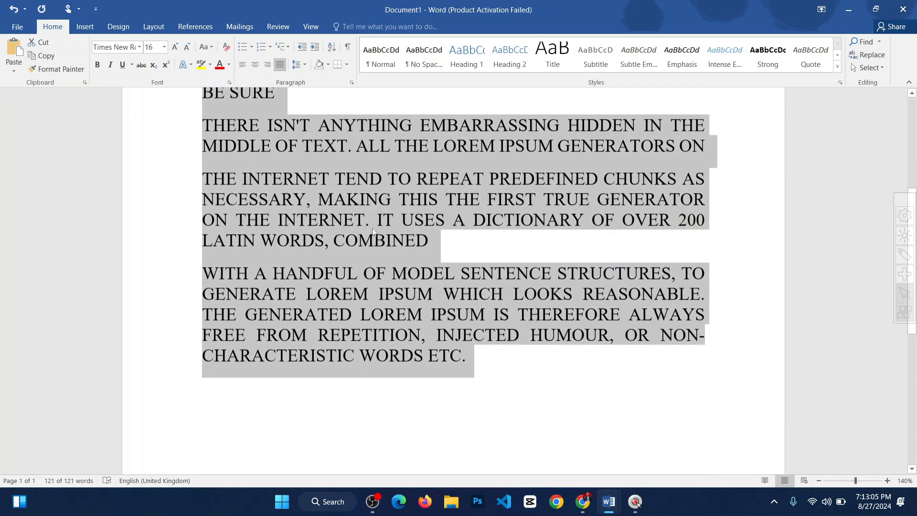
{"action": "scroll", "coordinate": [411, 255], "scroll_direction": "up", "scroll_amount": 5}
{"action": "scroll", "coordinate": [417, 263], "scroll_direction": "down", "scroll_amount": 1}
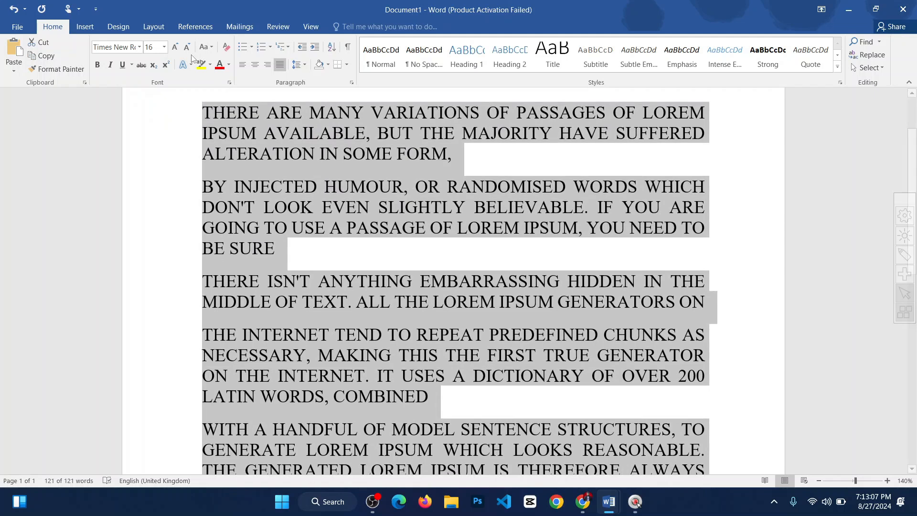
Apply Capitalize Each Word to the selected text of all five paragraphs and review it.
{"action": "left_click", "coordinate": [206, 47]}
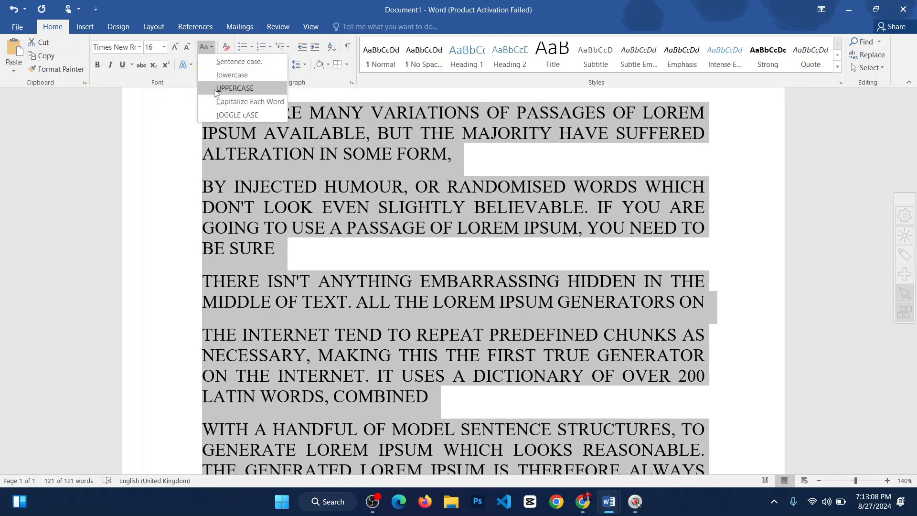
{"action": "left_click", "coordinate": [248, 104]}
{"action": "scroll", "coordinate": [378, 196], "scroll_direction": "up", "scroll_amount": 1}
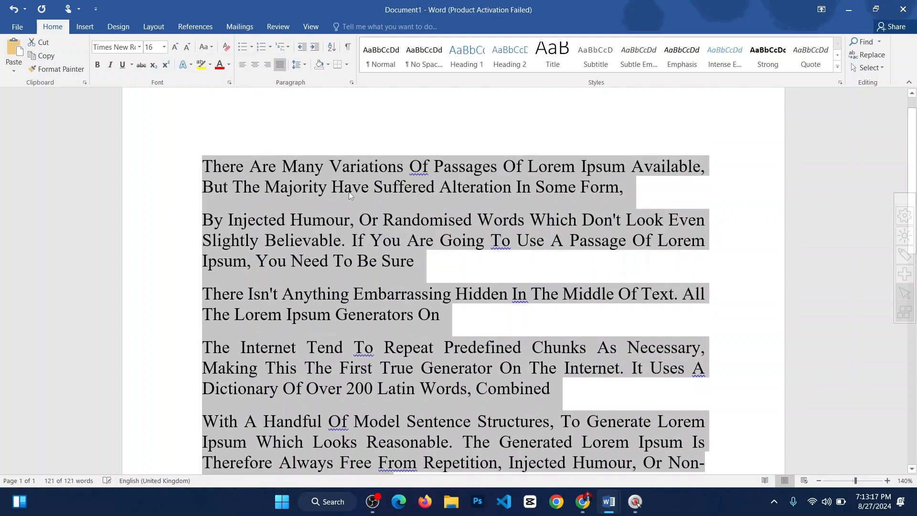
{"action": "scroll", "coordinate": [349, 191], "scroll_direction": "down", "scroll_amount": 1}
{"action": "scroll", "coordinate": [606, 217], "scroll_direction": "up", "scroll_amount": 2}
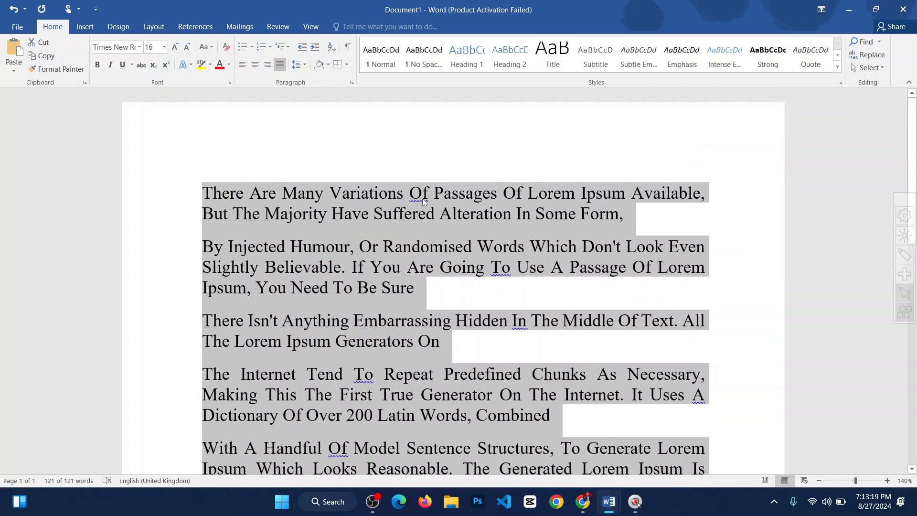
{"action": "scroll", "coordinate": [415, 247], "scroll_direction": "down", "scroll_amount": 3}
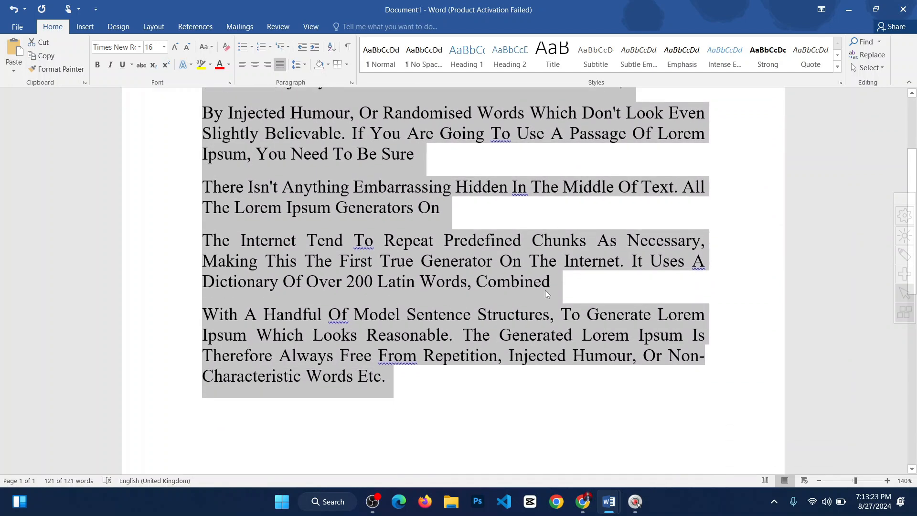
Apply tOGGLE cASE to the selected text of all five paragraphs and review it.
{"action": "scroll", "coordinate": [546, 291], "scroll_direction": "up", "scroll_amount": 2}
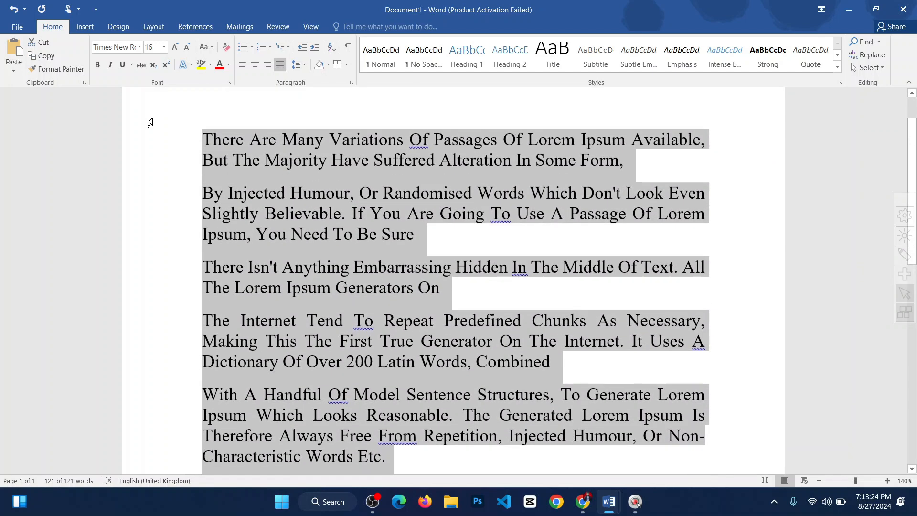
{"action": "left_click", "coordinate": [210, 46]}
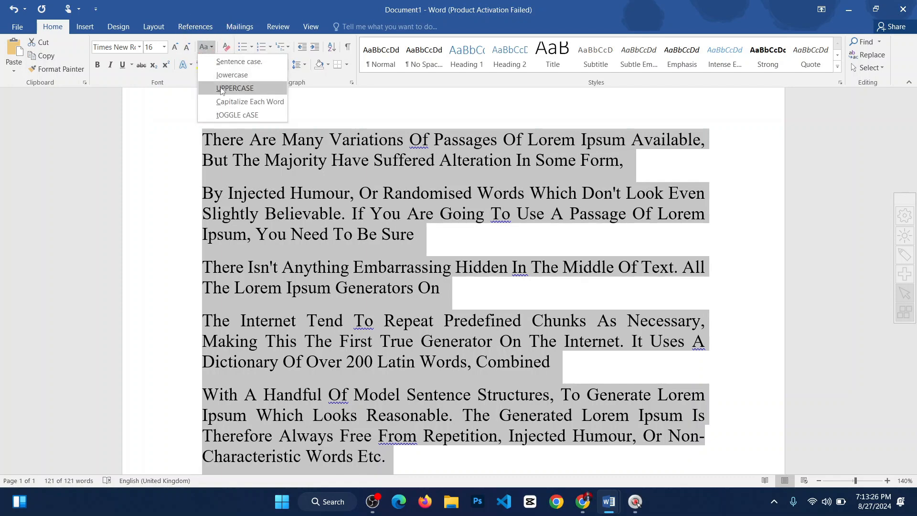
{"action": "left_click", "coordinate": [236, 115]}
{"action": "scroll", "coordinate": [455, 257], "scroll_direction": "down", "scroll_amount": 1}
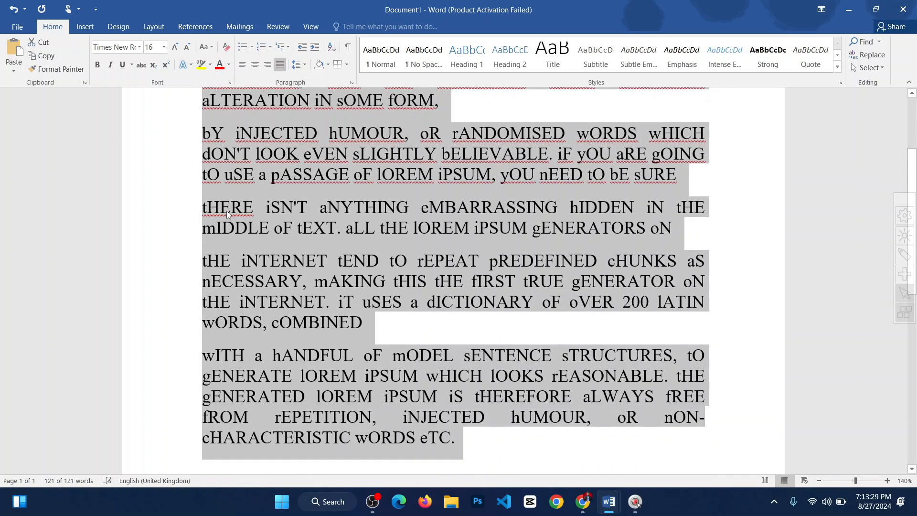
{"action": "scroll", "coordinate": [441, 327], "scroll_direction": "up", "scroll_amount": 3}
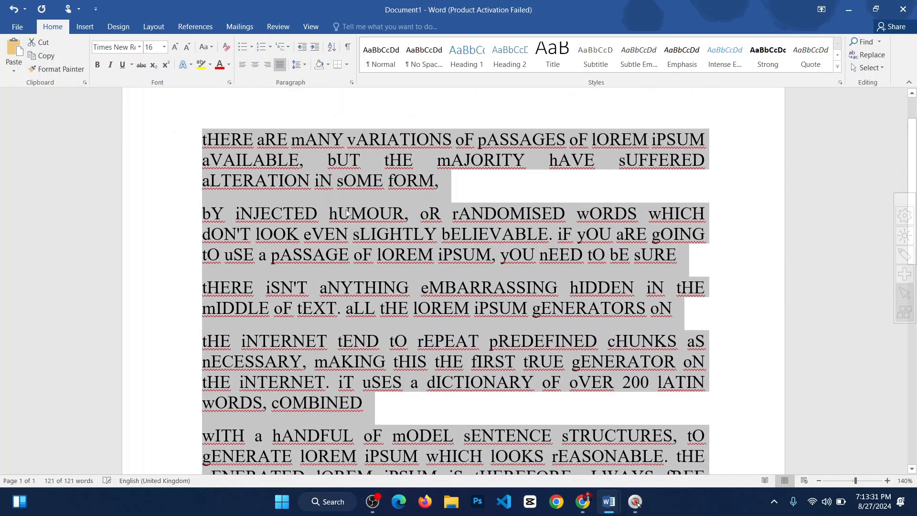
Return the selected text of all five paragraphs to Sentence case, review it and deselect the text.
{"action": "left_click", "coordinate": [212, 47]}
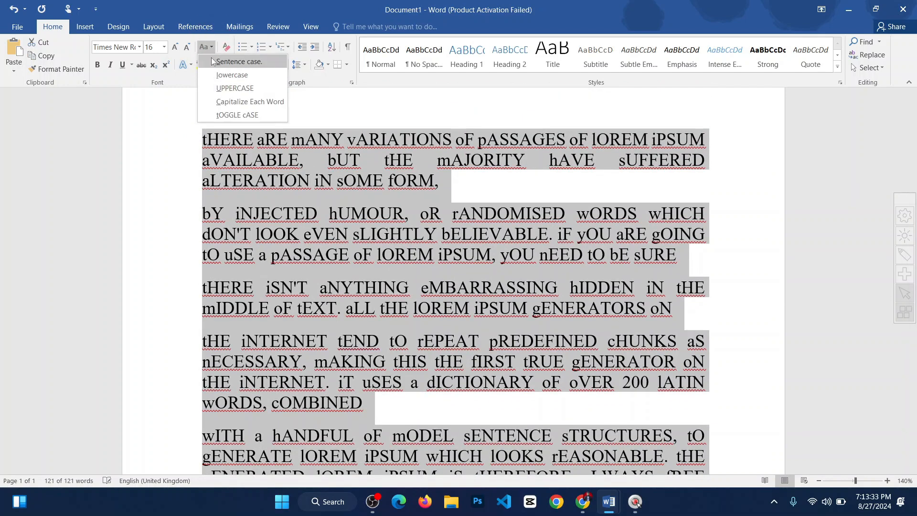
{"action": "left_click", "coordinate": [240, 62]}
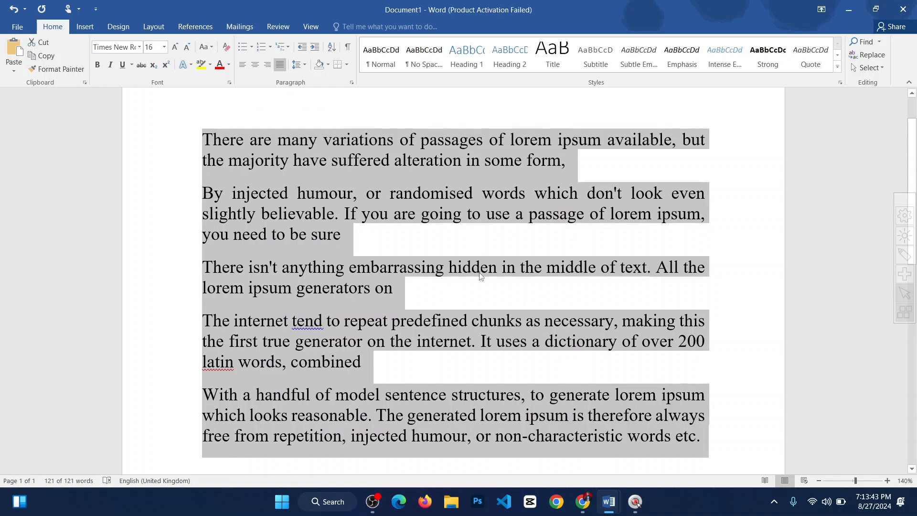
{"action": "scroll", "coordinate": [477, 273], "scroll_direction": "down", "scroll_amount": 2}
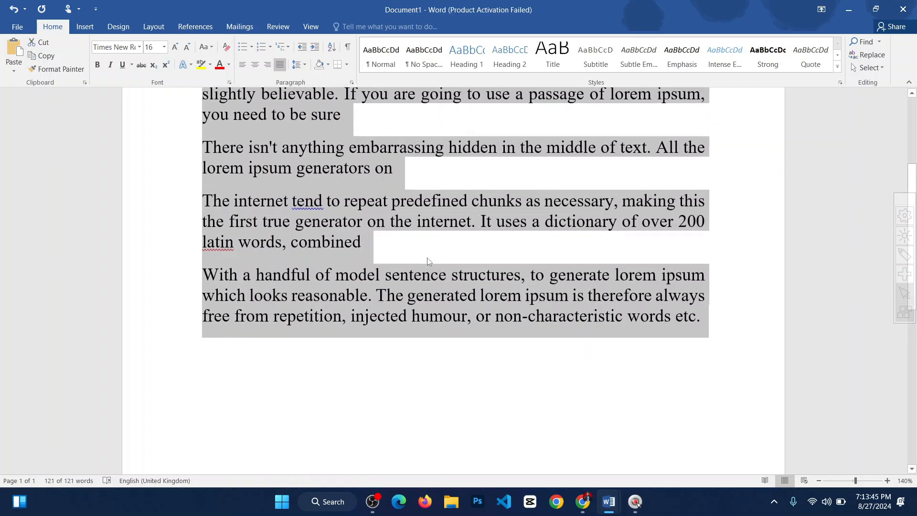
{"action": "scroll", "coordinate": [454, 266], "scroll_direction": "up", "scroll_amount": 2}
{"action": "scroll", "coordinate": [408, 255], "scroll_direction": "down", "scroll_amount": 1}
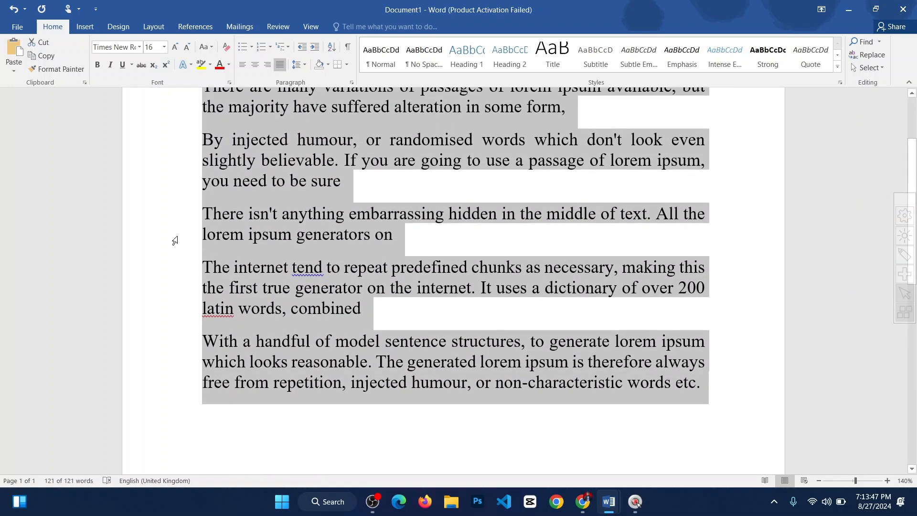
{"action": "left_click", "coordinate": [279, 234]}
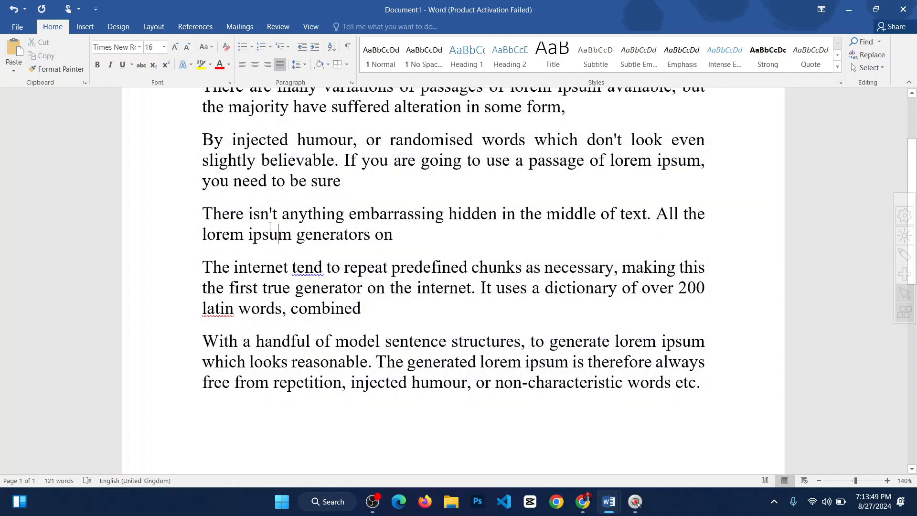
Undo the case changes and paragraph splits until the lorem ipsum text is a single paragraph again.
{"action": "key", "text": "ctrl+z"}
{"action": "key", "text": "ctrl+z"}
{"action": "key", "text": "ctrl+z"}
{"action": "key", "text": "ctrl+z"}
{"action": "key", "text": "ctrl+z"}
{"action": "key", "text": "ctrl+z"}
{"action": "key", "text": "ctrl+z"}
{"action": "key", "text": "ctrl+z"}
{"action": "key", "text": "ctrl+z"}
{"action": "key", "text": "ctrl+z"}
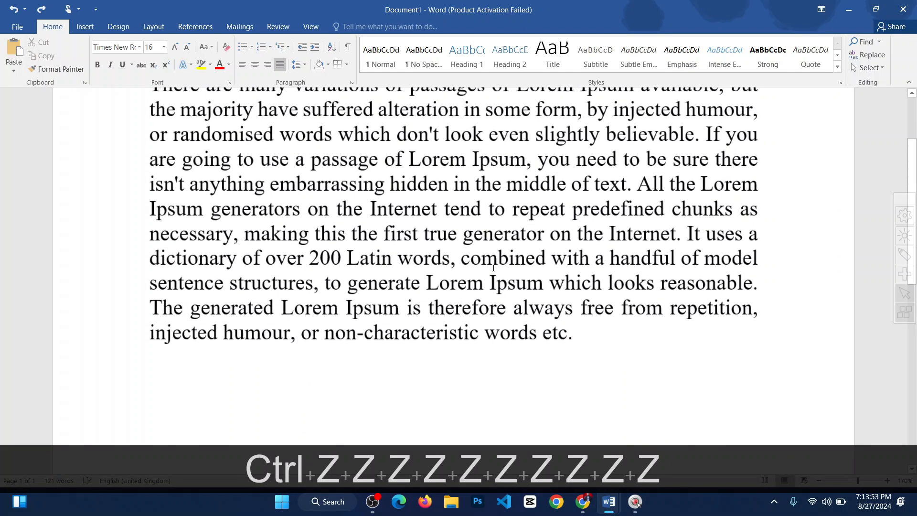
{"action": "key", "text": "ctrl+z"}
{"action": "scroll", "coordinate": [486, 268], "scroll_direction": "down", "scroll_amount": 3}
{"action": "key", "text": "ctrl+y"}
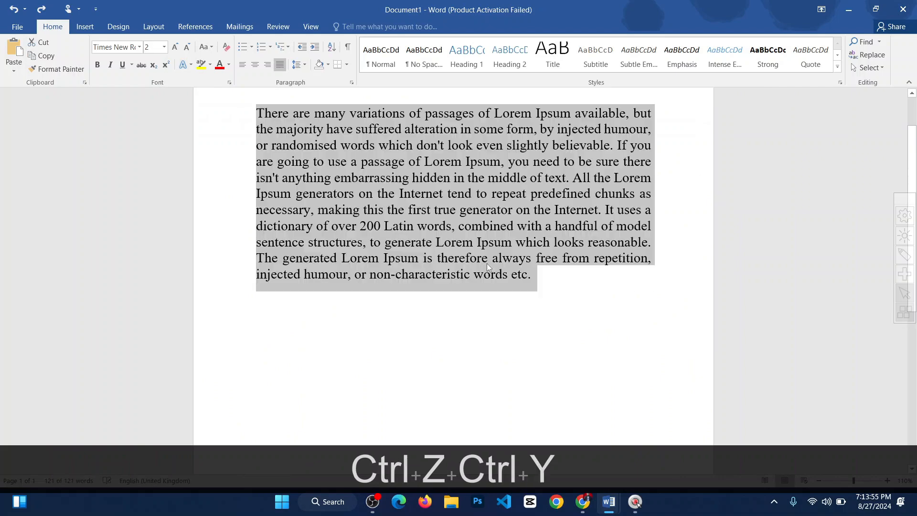
{"action": "left_click", "coordinate": [596, 311]}
{"action": "scroll", "coordinate": [598, 315], "scroll_direction": "up", "scroll_amount": 2}
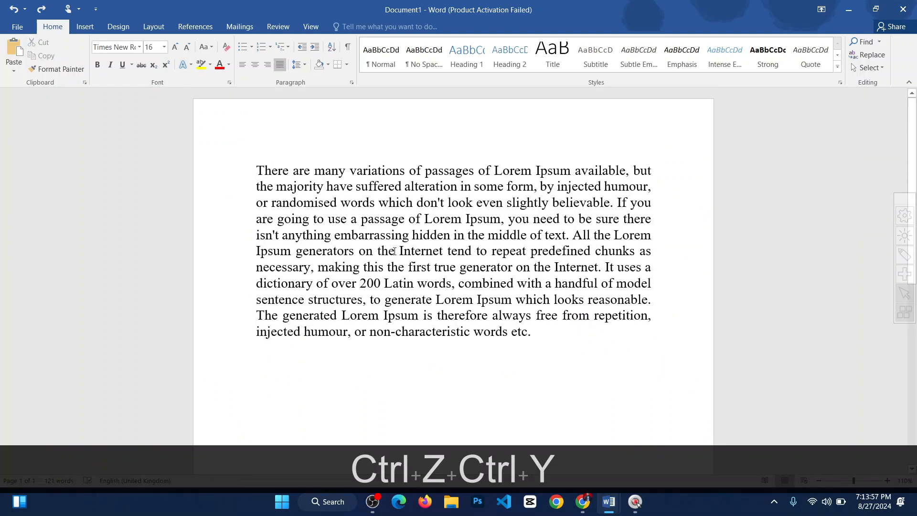
{"action": "scroll", "coordinate": [601, 328], "scroll_direction": "up", "scroll_amount": 2}
Split the opening words "There are many" onto their own line, with an empty paragraph between them and the remaining text.
{"action": "left_click_drag", "start_coordinate": [591, 344], "coordinate": [154, 121]}
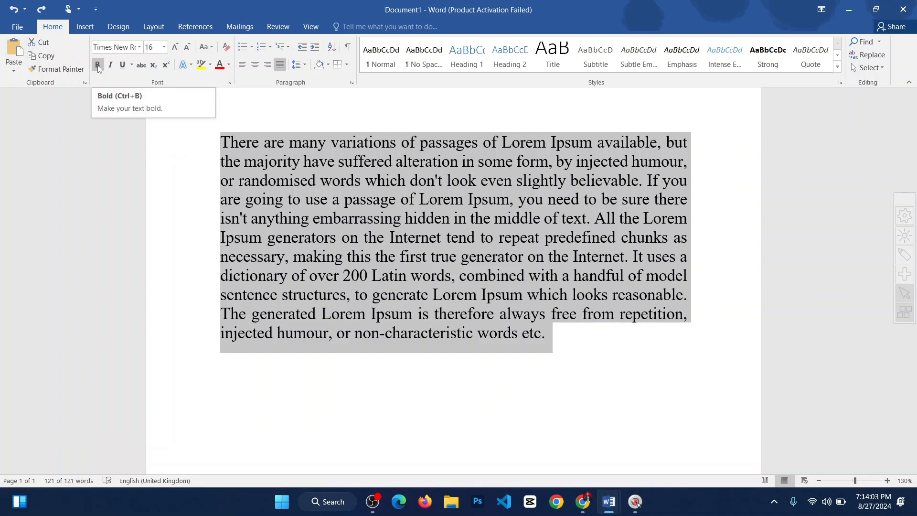
{"action": "left_click", "coordinate": [317, 176]}
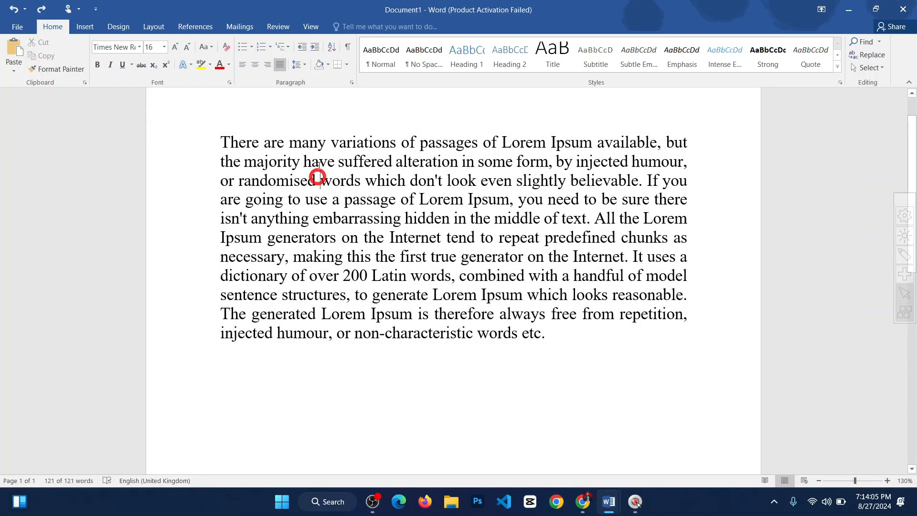
{"action": "left_click", "coordinate": [326, 142]}
{"action": "key", "text": "Return"}
{"action": "key", "text": "Return"}
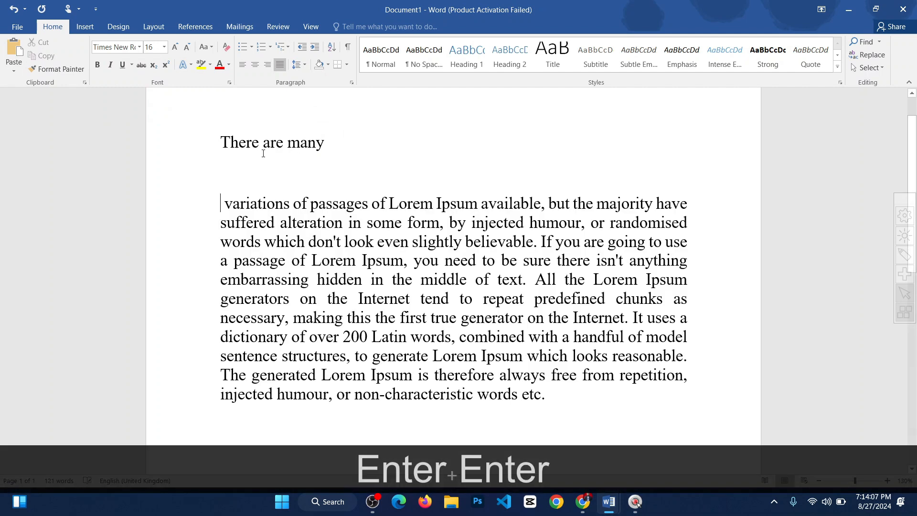
Make the separate line "There are many" bold, italic and underlined.
{"action": "left_click_drag", "start_coordinate": [335, 144], "coordinate": [202, 139]}
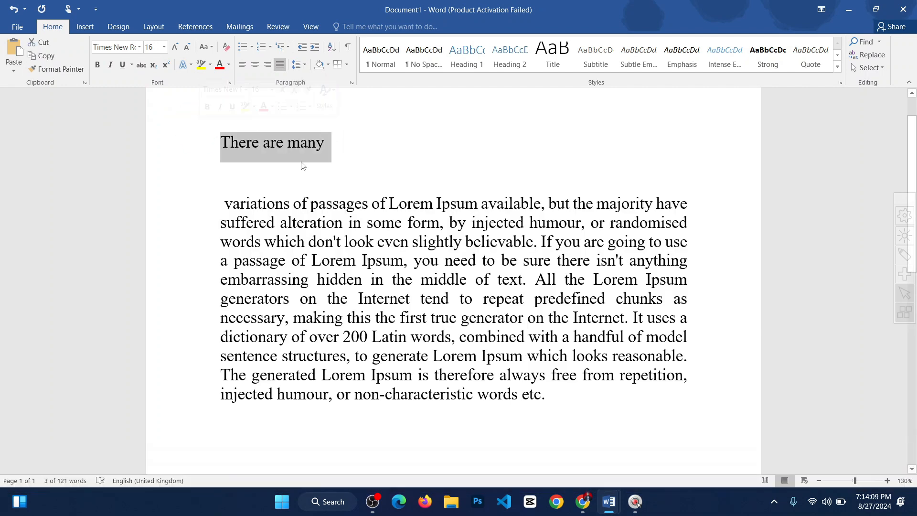
{"action": "scroll", "coordinate": [303, 161], "scroll_direction": "up", "scroll_amount": 2}
{"action": "left_click", "coordinate": [102, 69]}
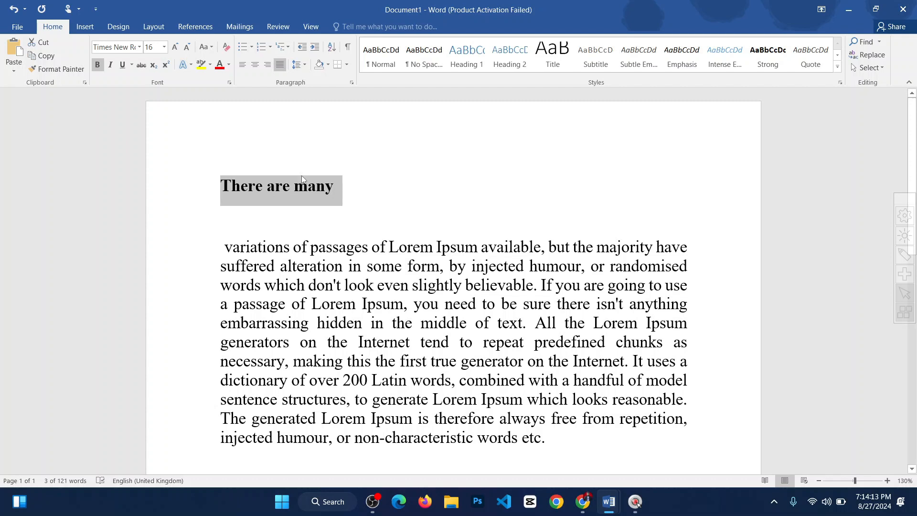
{"action": "left_click", "coordinate": [110, 64]}
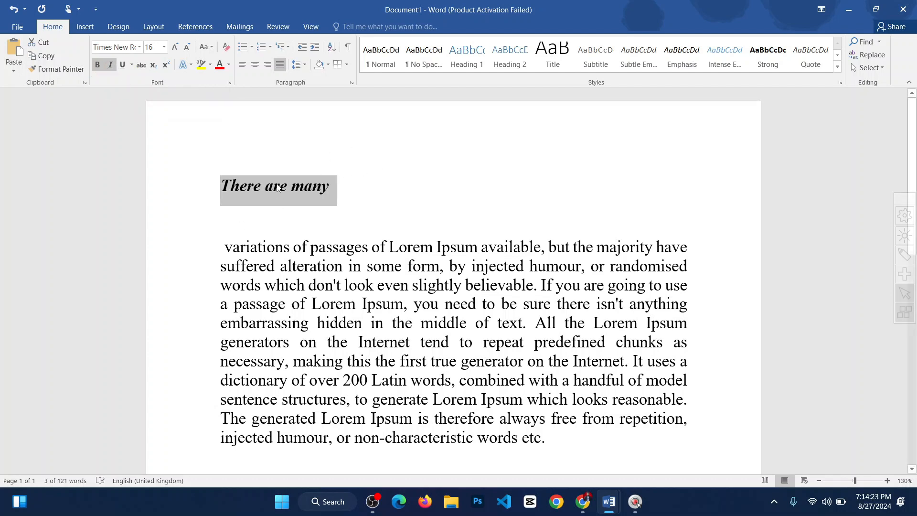
{"action": "left_click", "coordinate": [123, 65]}
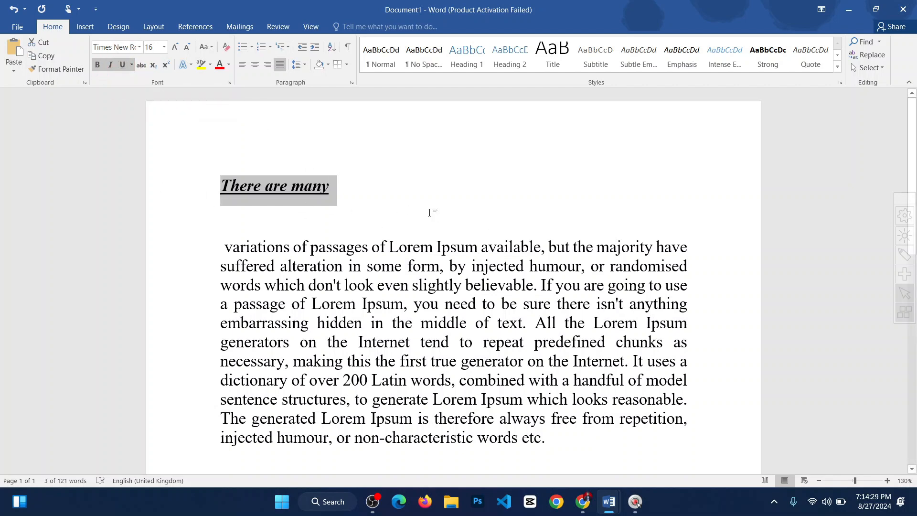
Remove underline, italic and bold from "There are many" and switch its strikethrough on and off again.
{"action": "left_click", "coordinate": [123, 65]}
{"action": "left_click", "coordinate": [110, 64]}
{"action": "left_click", "coordinate": [97, 64]}
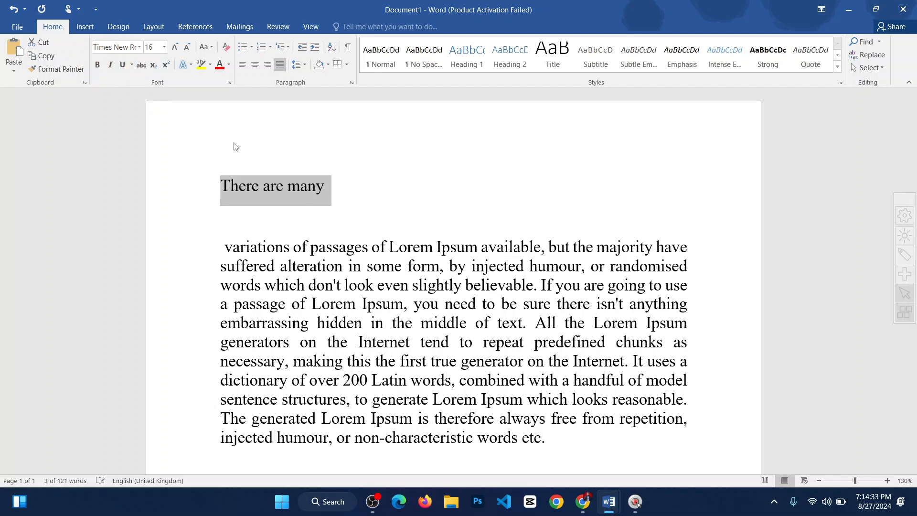
{"action": "left_click", "coordinate": [141, 66]}
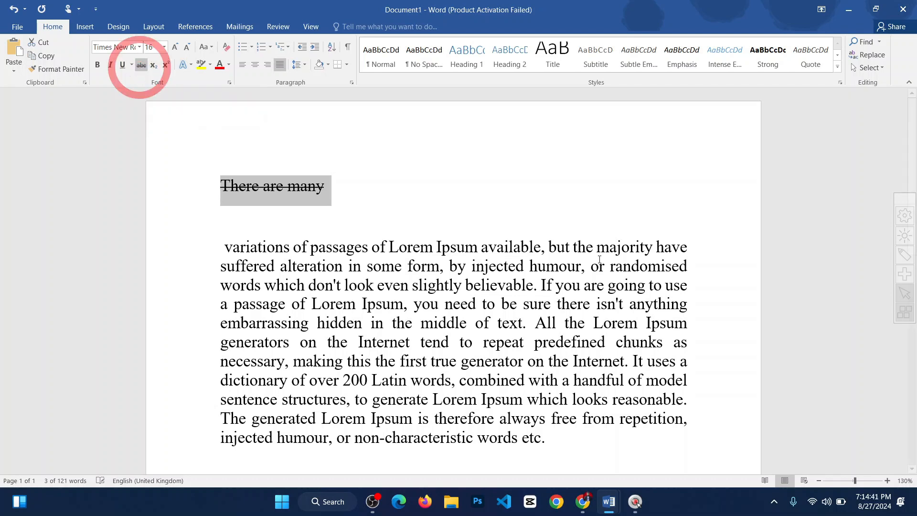
{"action": "left_click", "coordinate": [142, 67]}
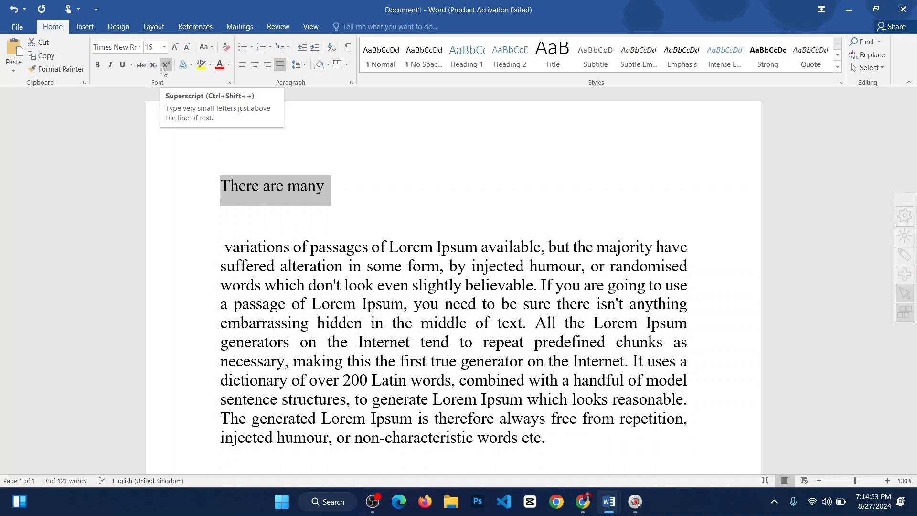
Enter "H2O A2" on a new line below the end of the lorem ipsum paragraph.
{"action": "scroll", "coordinate": [426, 291], "scroll_direction": "down", "scroll_amount": 5}
{"action": "left_click", "coordinate": [584, 200]}
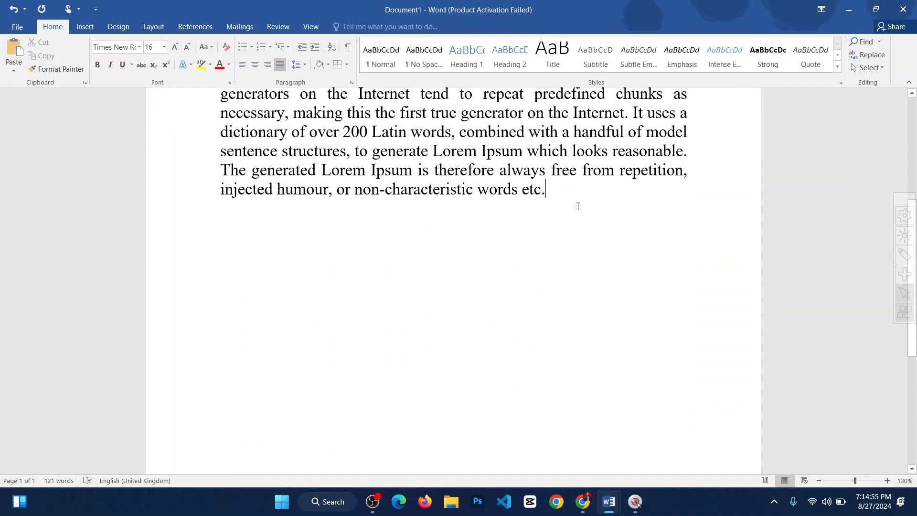
{"action": "key", "text": "Return"}
{"action": "key", "text": "Return"}
{"action": "key", "text": "Caps_Lock"}
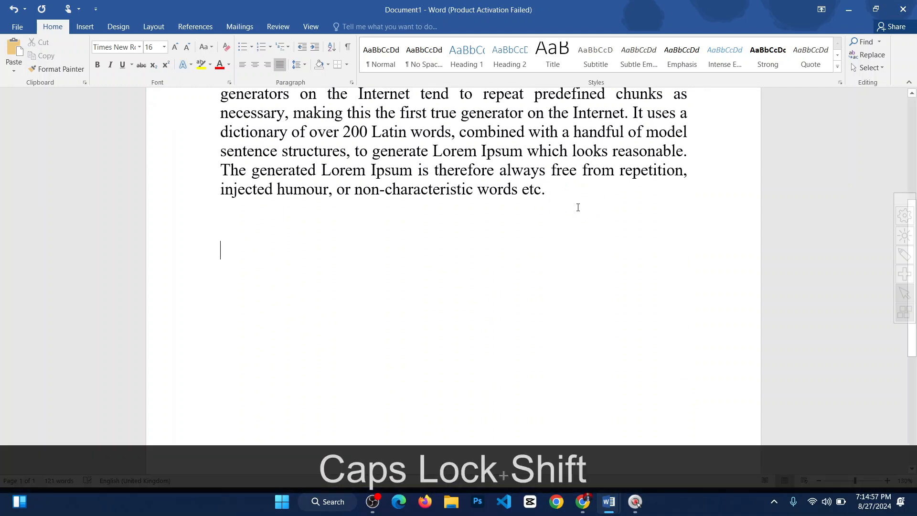
{"action": "type", "text": "h@"}
{"action": "key", "text": "BackSpace"}
{"action": "key", "text": "BackSpace"}
{"action": "key", "text": "BackSpace"}
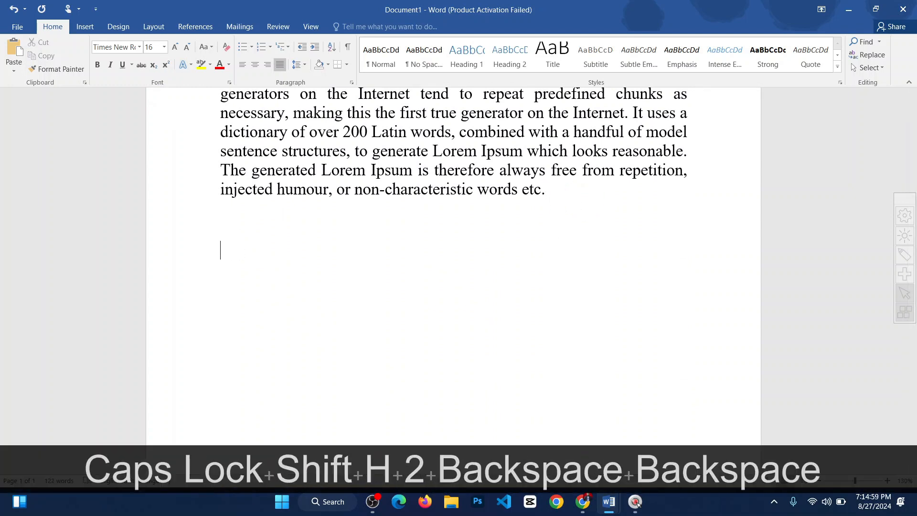
{"action": "type", "text": "H2O "}
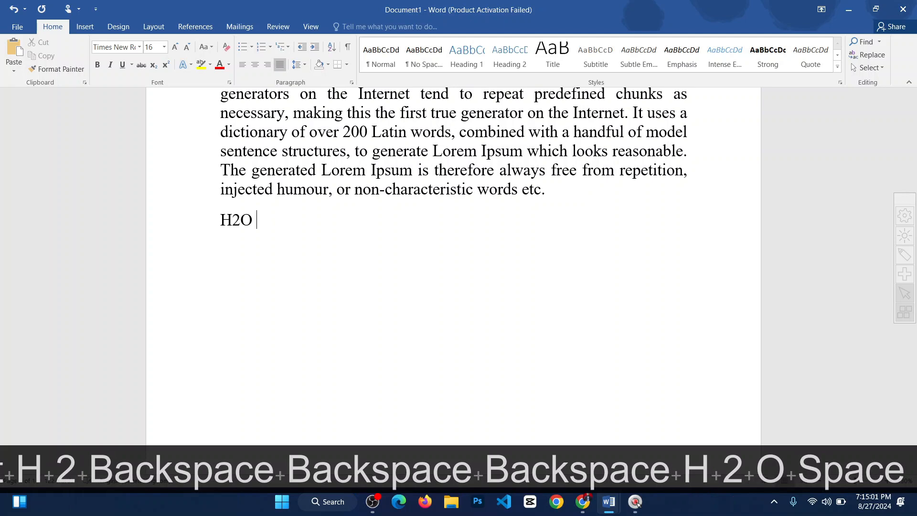
{"action": "type", "text": "   A2"}
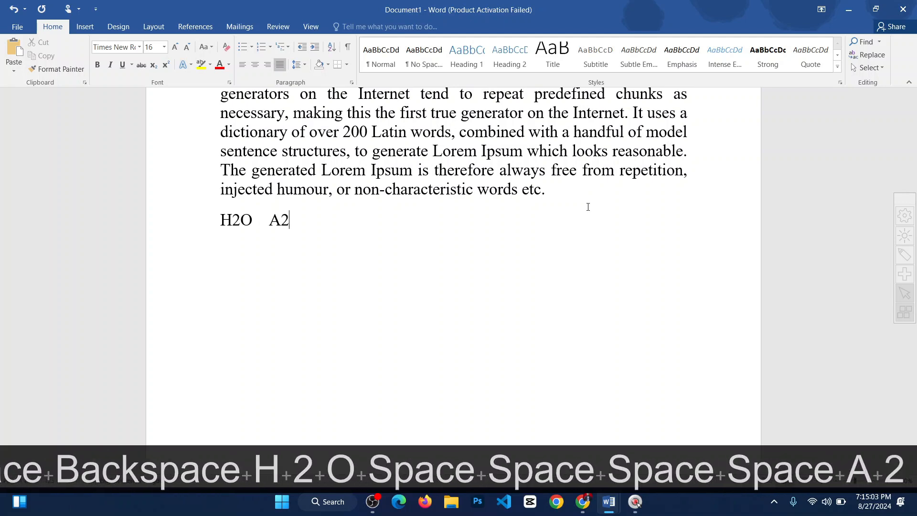
Insert two empty paragraphs between the lorem ipsum text and the "H2O A2" line.
{"action": "left_click", "coordinate": [582, 198]}
{"action": "key", "text": "Return"}
{"action": "key", "text": "Return"}
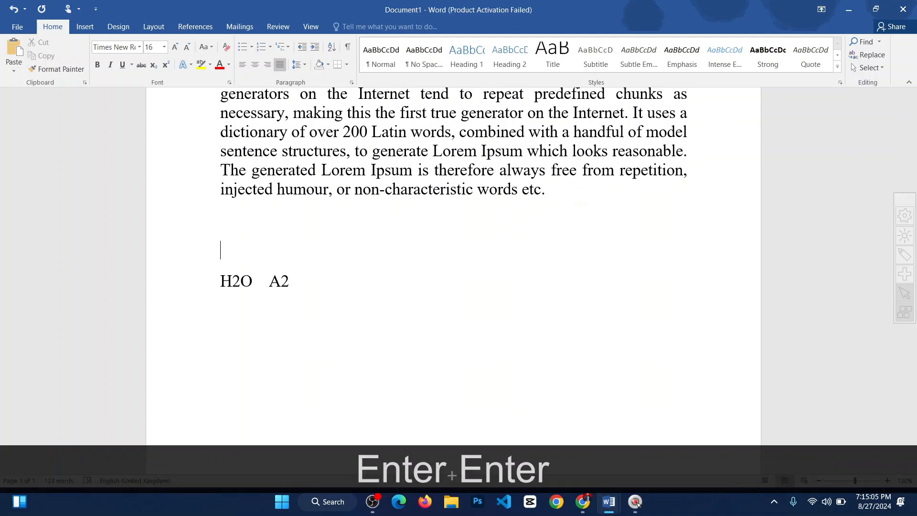
Format the 2 in "H2O" as subscript.
{"action": "scroll", "coordinate": [334, 272], "scroll_direction": "up", "scroll_amount": 4}
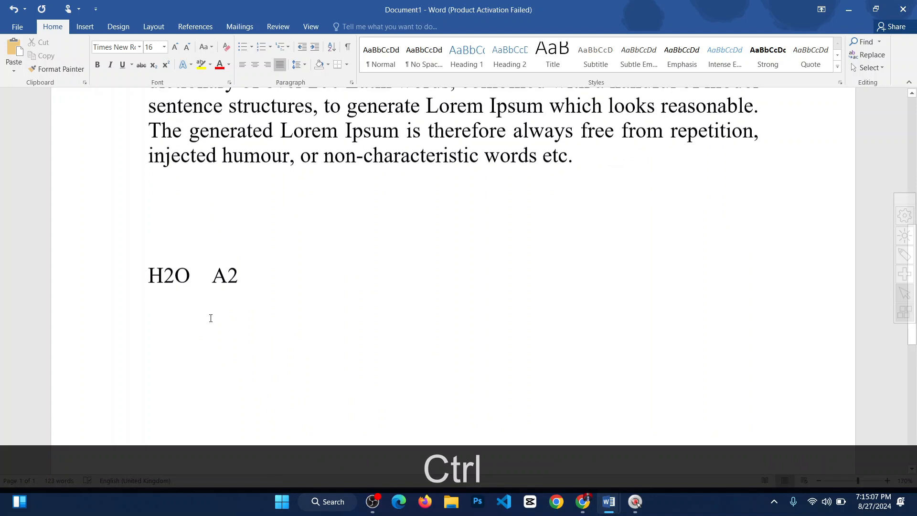
{"action": "scroll", "coordinate": [211, 318], "scroll_direction": "down", "scroll_amount": 1}
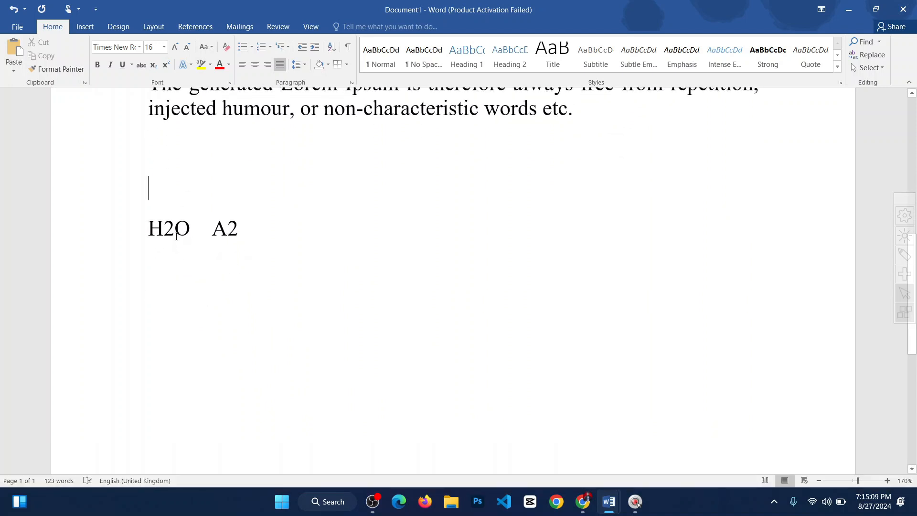
{"action": "left_click_drag", "start_coordinate": [254, 233], "coordinate": [149, 233]}
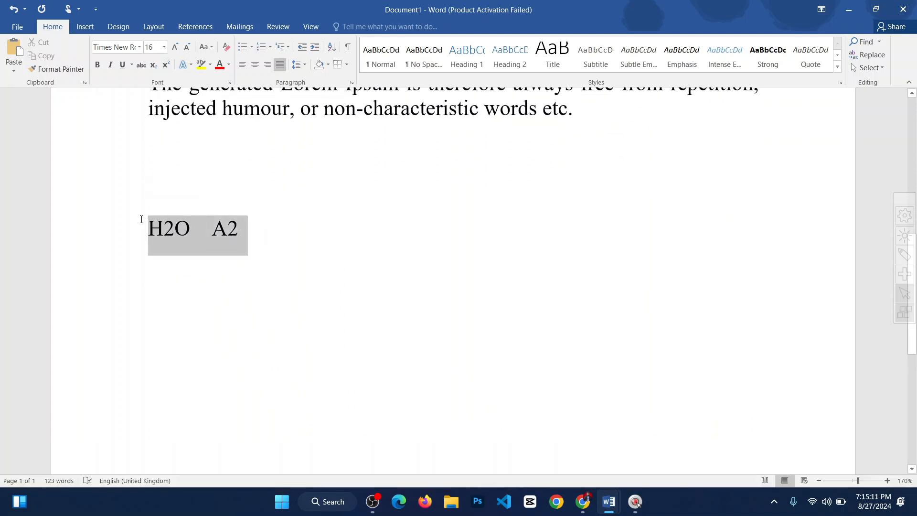
{"action": "left_click", "coordinate": [220, 236]}
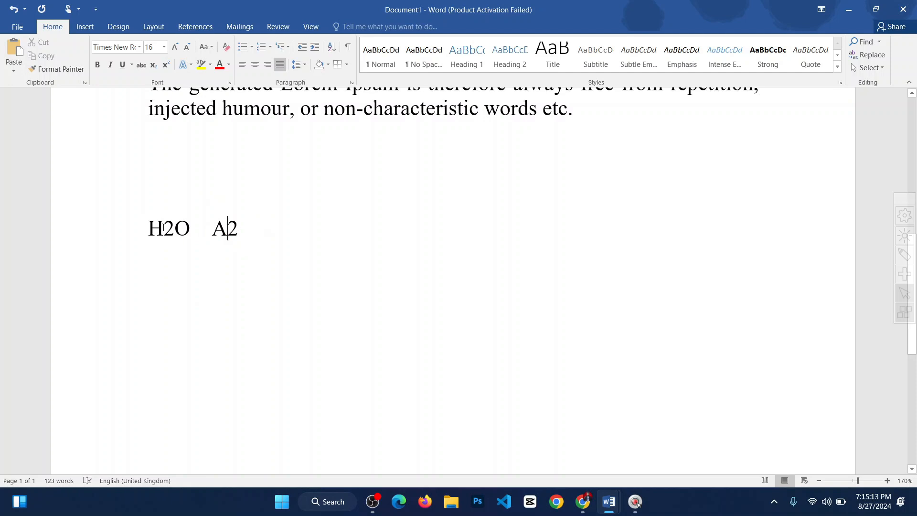
{"action": "double_click", "coordinate": [190, 237]}
{"action": "left_click", "coordinate": [212, 239]}
{"action": "key", "text": "shift+Left"}
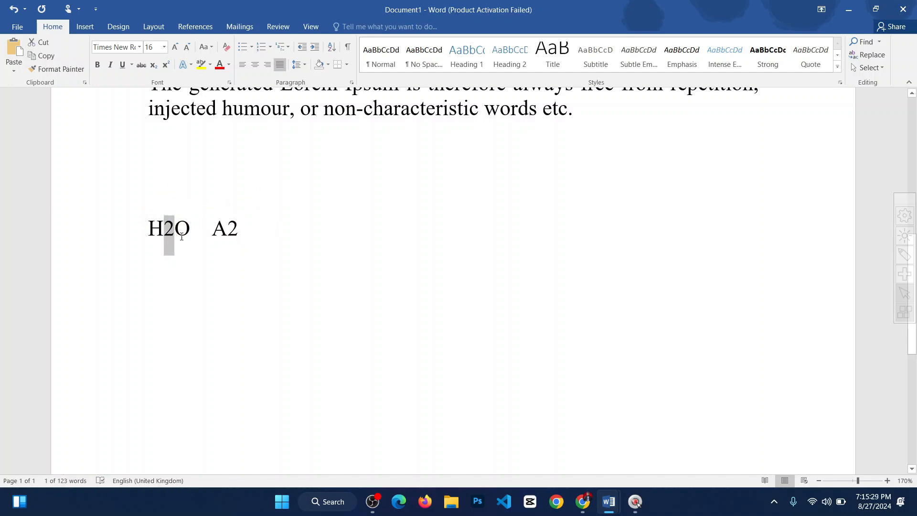
{"action": "left_click", "coordinate": [226, 285]}
{"action": "left_click_drag", "start_coordinate": [164, 228], "coordinate": [174, 229]}
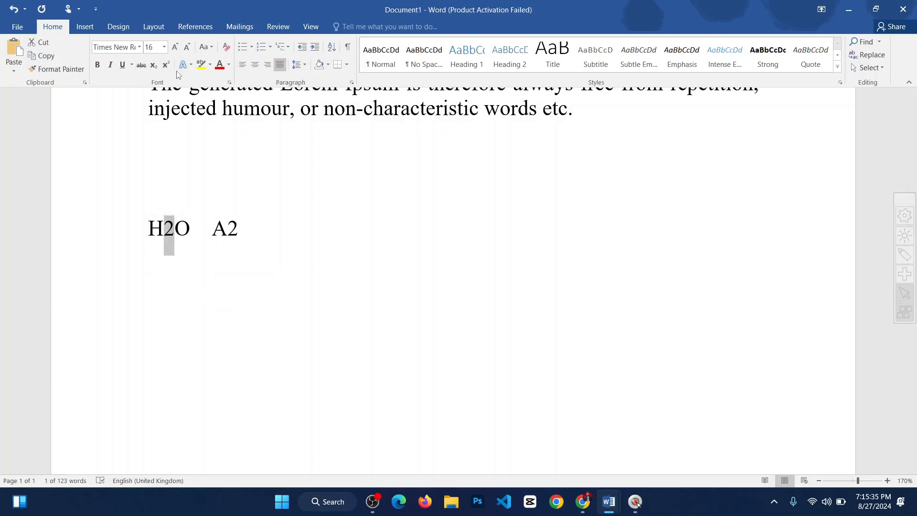
{"action": "left_click", "coordinate": [152, 67]}
{"action": "left_click", "coordinate": [188, 238]}
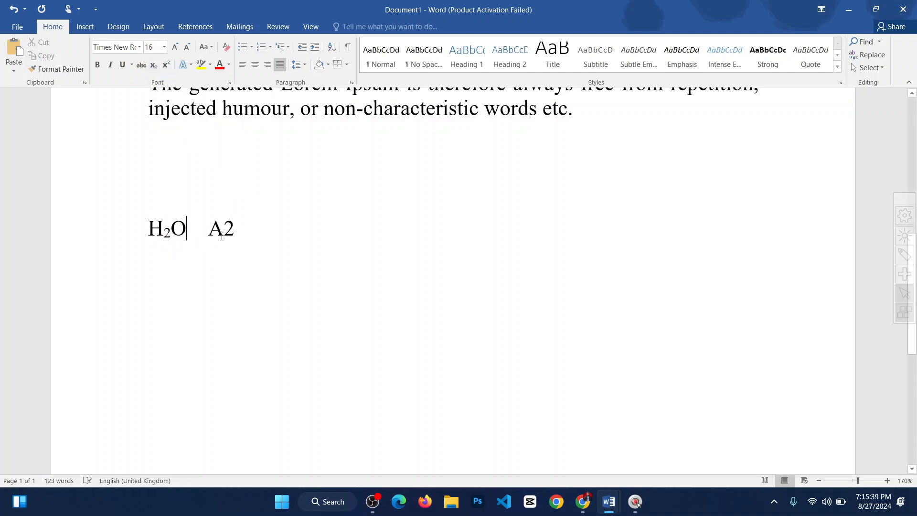
Format the 2 in "A2" as superscript.
{"action": "left_click_drag", "start_coordinate": [223, 227], "coordinate": [236, 227]}
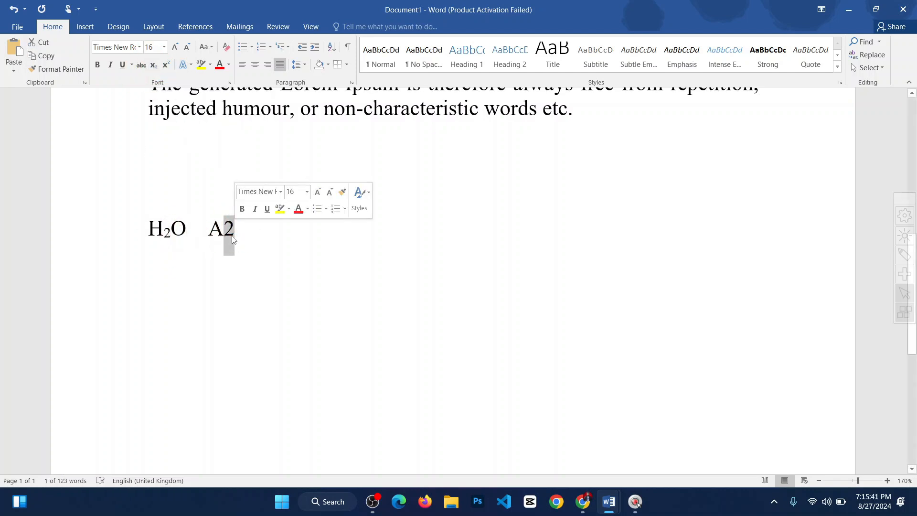
{"action": "left_click", "coordinate": [170, 67]}
{"action": "left_click", "coordinate": [281, 273]}
{"action": "left_click_drag", "start_coordinate": [275, 235], "coordinate": [132, 215]}
{"action": "left_click", "coordinate": [306, 266]}
{"action": "left_click_drag", "start_coordinate": [187, 229], "coordinate": [146, 231]}
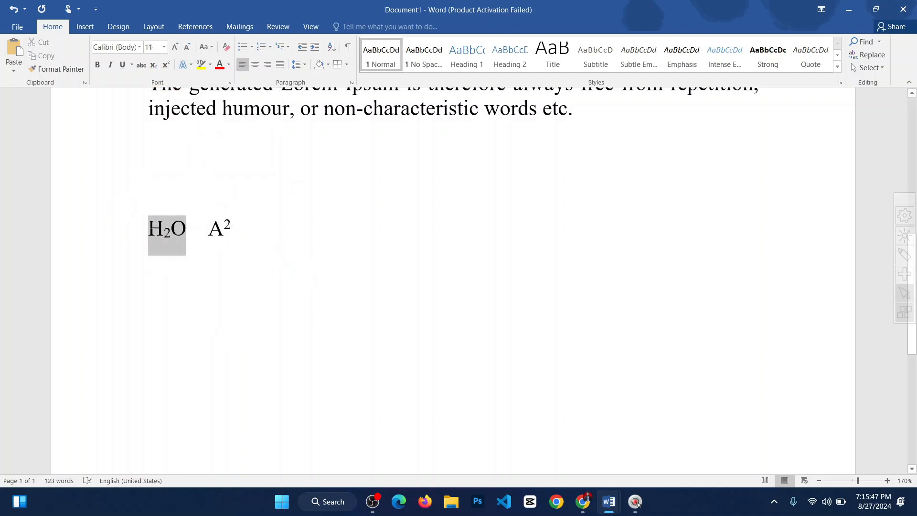
{"action": "left_click_drag", "start_coordinate": [223, 229], "coordinate": [247, 234]}
{"action": "left_click", "coordinate": [281, 240]}
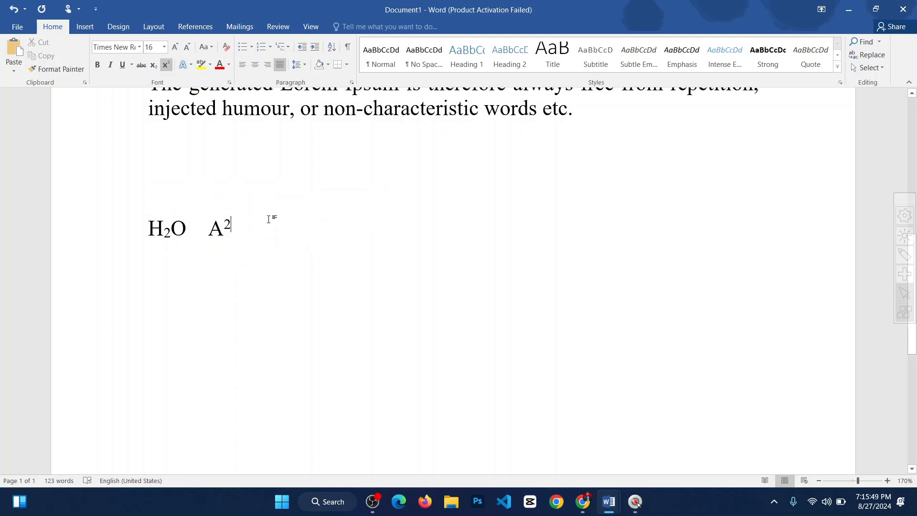
Change the font colour of the whole lorem ipsum paragraph to the standard red.
{"action": "scroll", "coordinate": [270, 218], "scroll_direction": "up", "scroll_amount": 3}
{"action": "scroll", "coordinate": [314, 247], "scroll_direction": "up", "scroll_amount": 3}
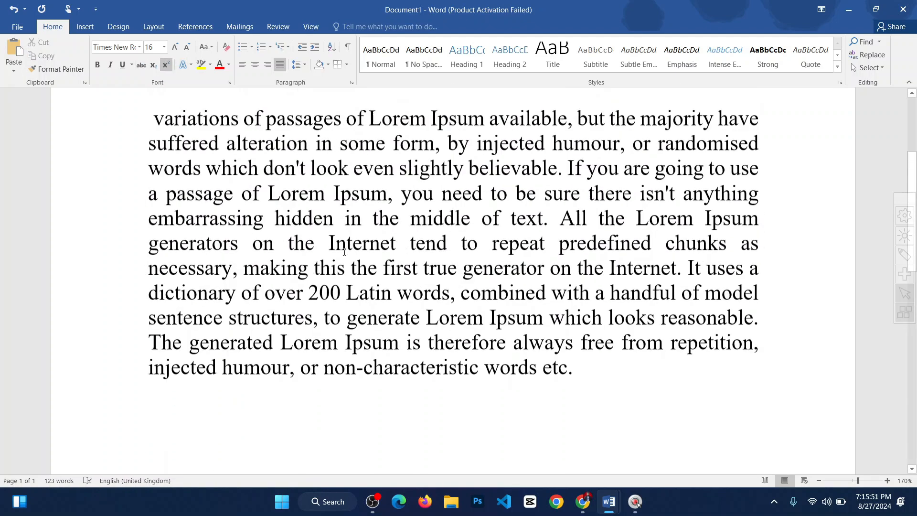
{"action": "scroll", "coordinate": [268, 207], "scroll_direction": "down", "scroll_amount": 1}
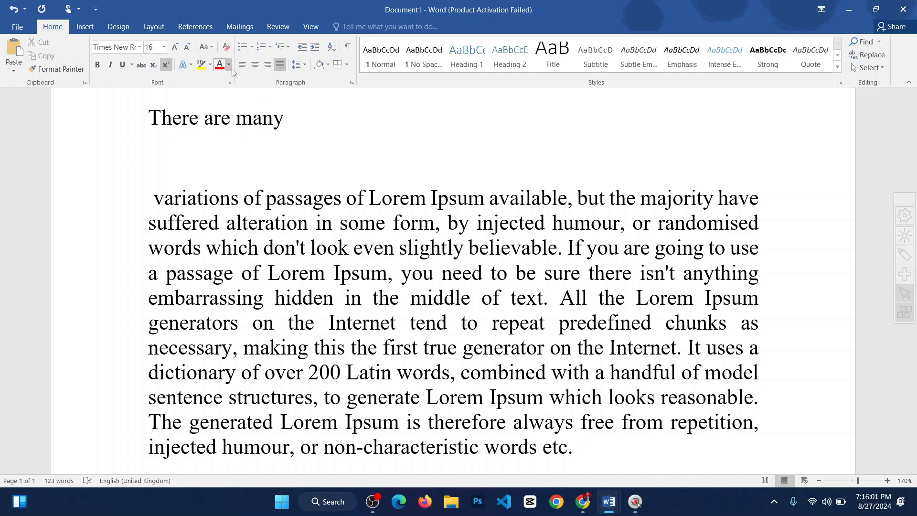
{"action": "scroll", "coordinate": [491, 323], "scroll_direction": "down", "scroll_amount": 3}
{"action": "scroll", "coordinate": [620, 327], "scroll_direction": "up", "scroll_amount": 1}
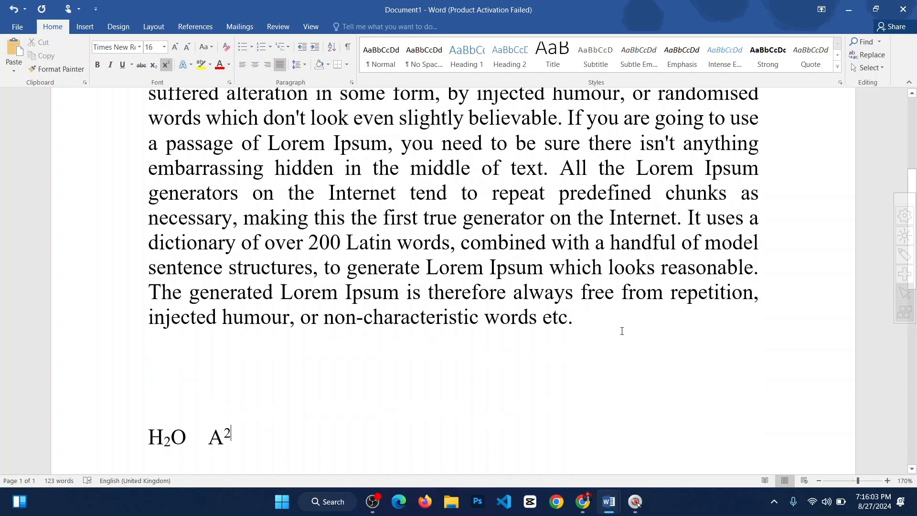
{"action": "left_click_drag", "start_coordinate": [620, 327], "coordinate": [234, 67]}
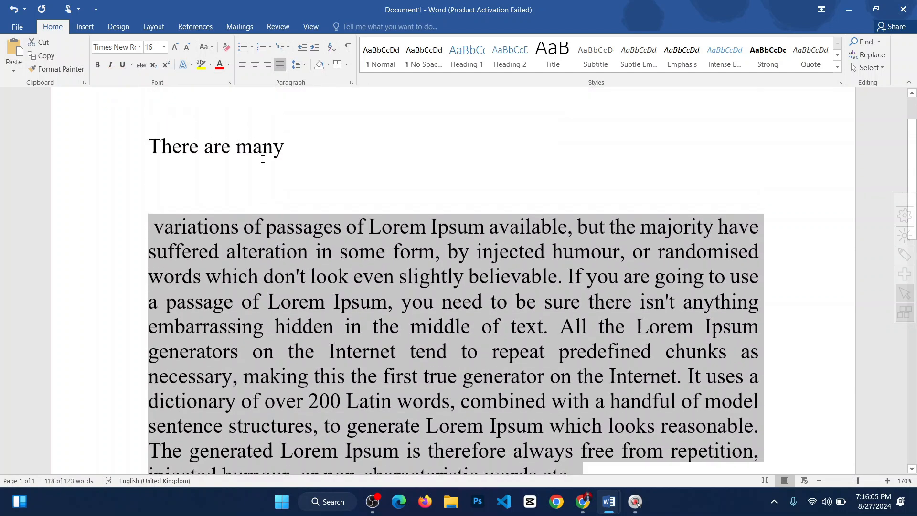
{"action": "left_click", "coordinate": [229, 65]}
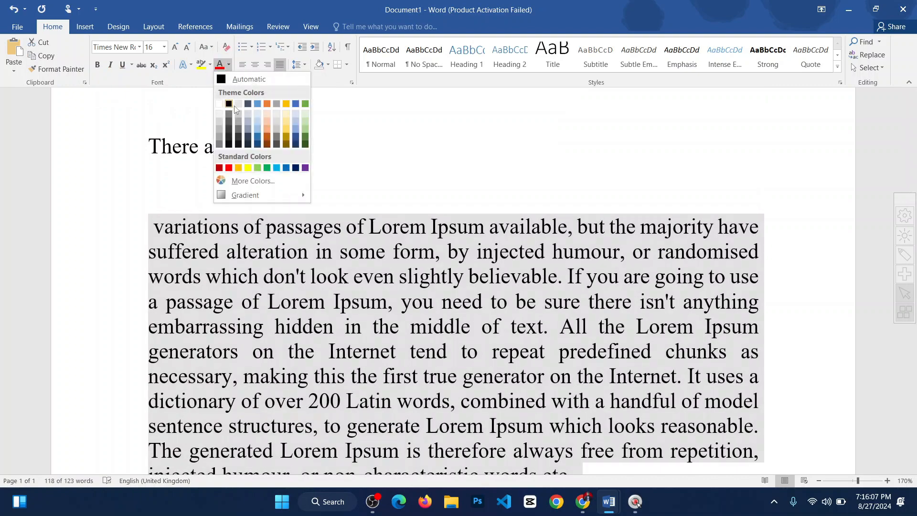
{"action": "left_click", "coordinate": [229, 167]}
{"action": "scroll", "coordinate": [413, 271], "scroll_direction": "down", "scroll_amount": 3}
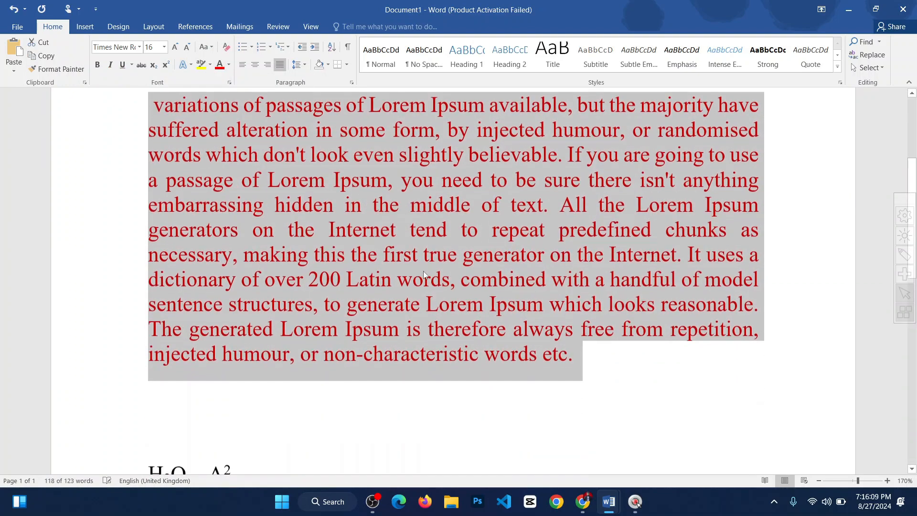
{"action": "left_click", "coordinate": [413, 271]}
{"action": "scroll", "coordinate": [636, 396], "scroll_direction": "up", "scroll_amount": 3}
{"action": "scroll", "coordinate": [645, 430], "scroll_direction": "down", "scroll_amount": 2}
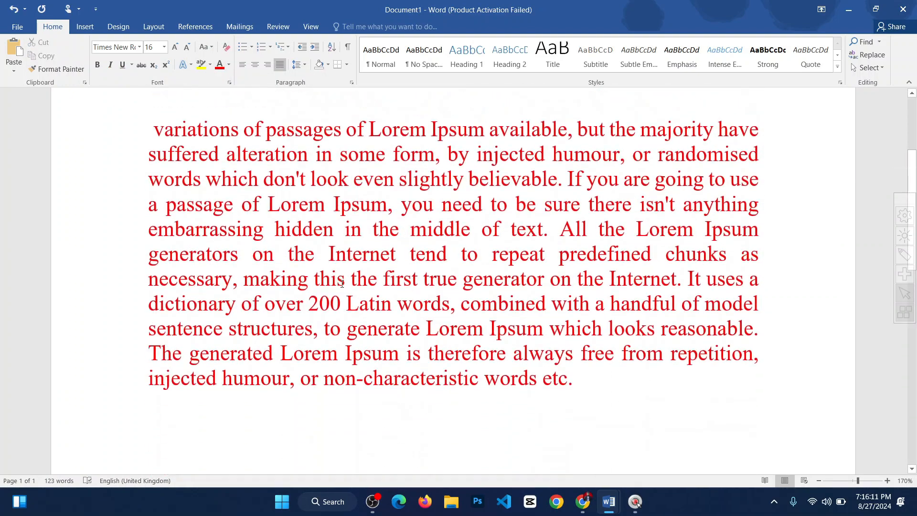
Set the font colour of the whole lorem ipsum paragraph back to Automatic.
{"action": "left_click_drag", "start_coordinate": [640, 401], "coordinate": [110, 142]}
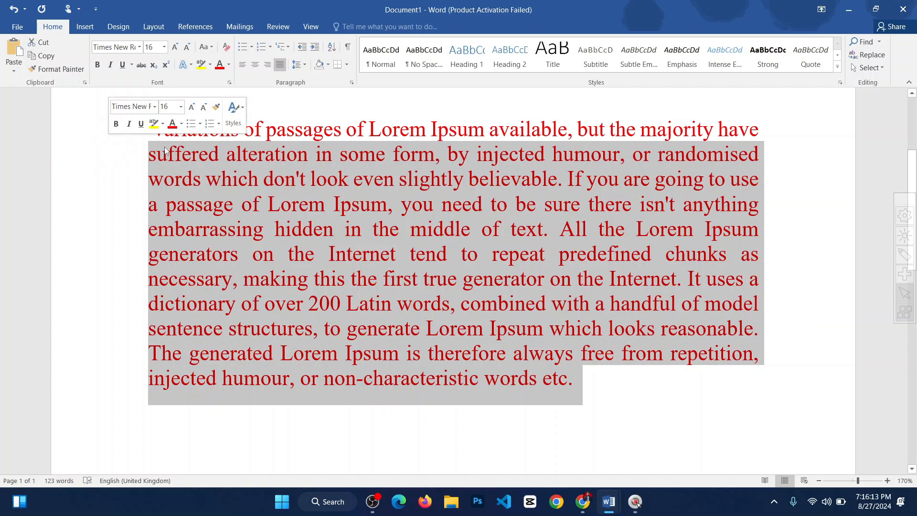
{"action": "left_click", "coordinate": [582, 356]}
{"action": "left_click_drag", "start_coordinate": [591, 379], "coordinate": [149, 119]}
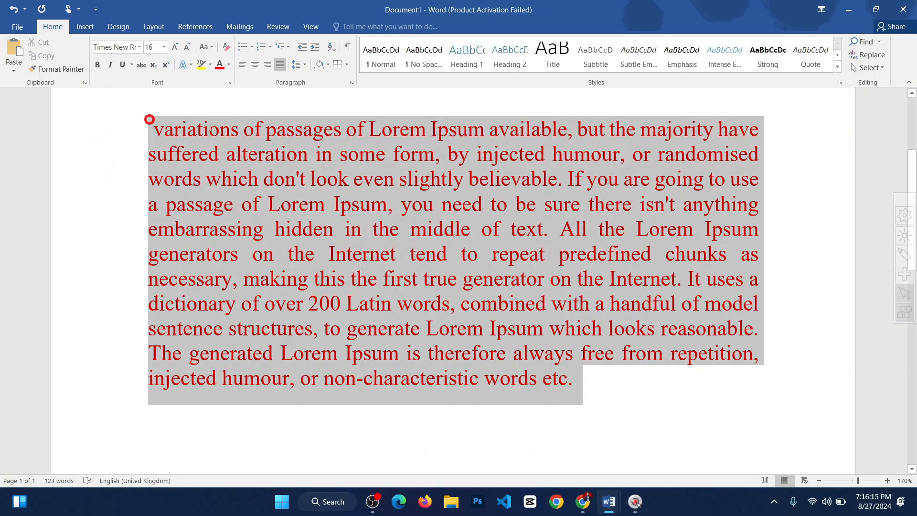
{"action": "left_click", "coordinate": [230, 65]}
{"action": "left_click", "coordinate": [267, 79]}
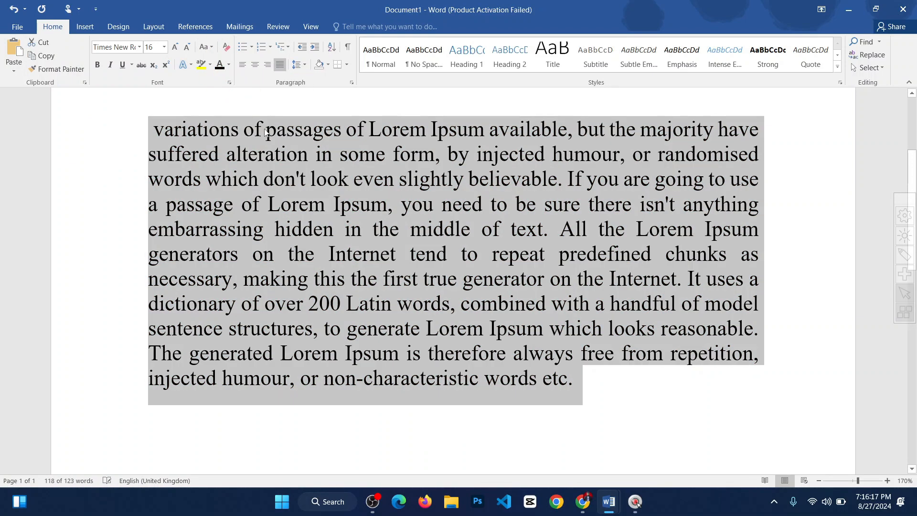
{"action": "scroll", "coordinate": [410, 329], "scroll_direction": "up", "scroll_amount": 2}
{"action": "left_click", "coordinate": [267, 262]}
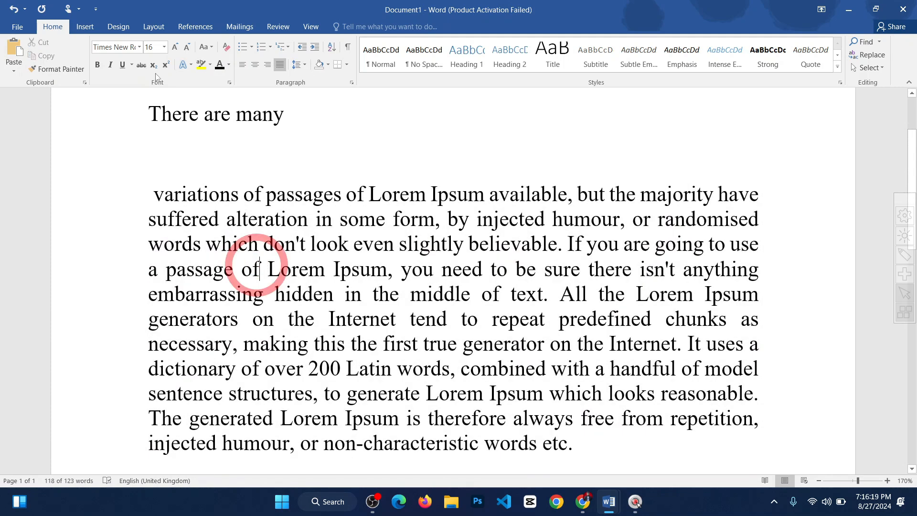
Highlight "Lorem Ipsum" in the fourth line of the paragraph in bright green.
{"action": "left_click", "coordinate": [209, 65]}
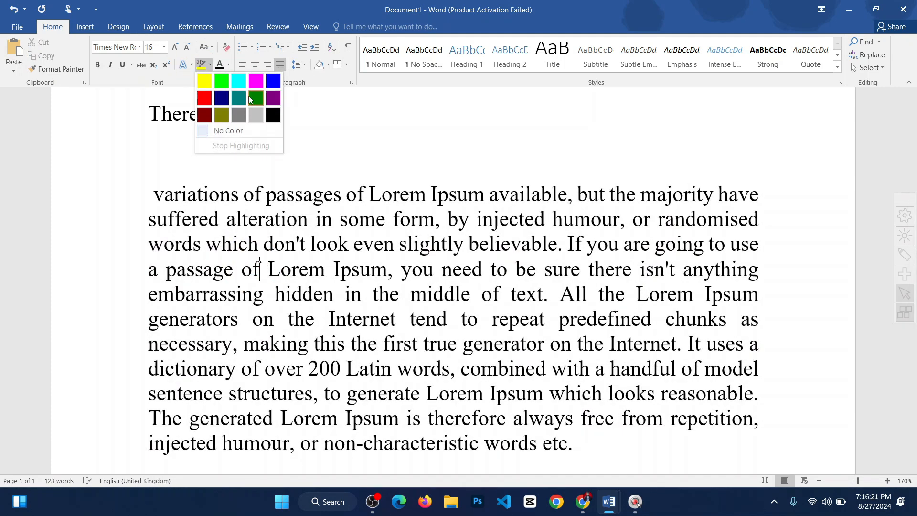
{"action": "left_click", "coordinate": [367, 133]}
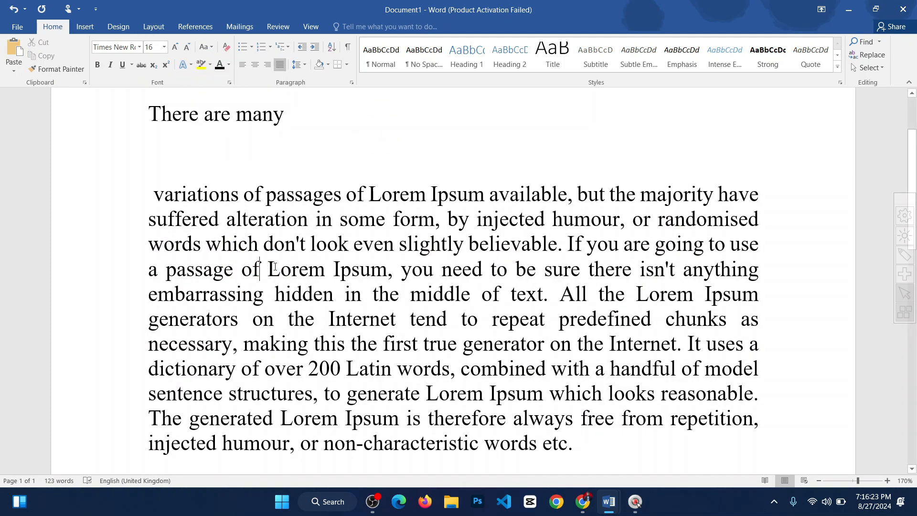
{"action": "left_click_drag", "start_coordinate": [269, 269], "coordinate": [388, 269]}
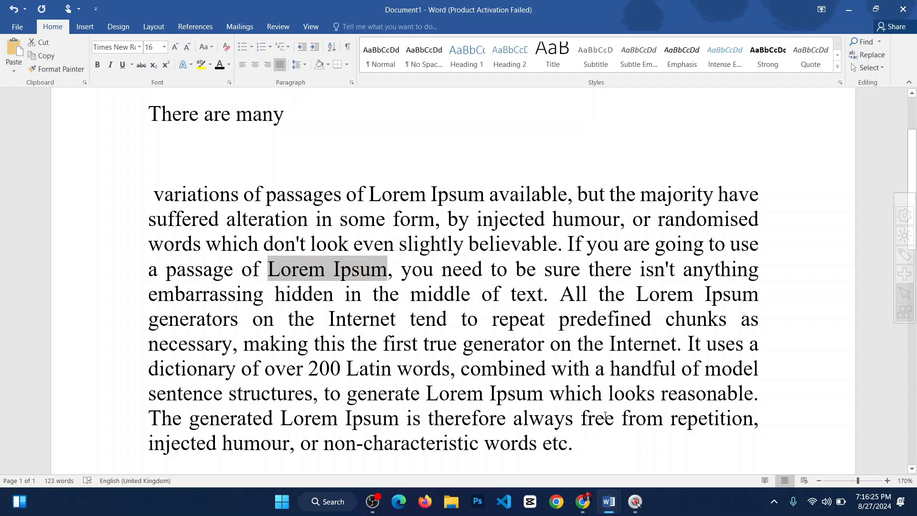
{"action": "left_click", "coordinate": [209, 65]}
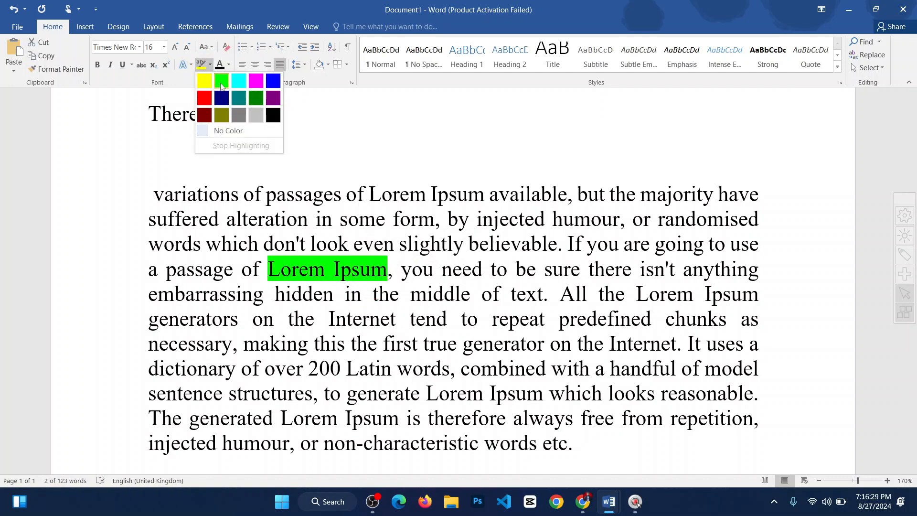
{"action": "left_click", "coordinate": [220, 84]}
{"action": "left_click", "coordinate": [419, 276]}
{"action": "scroll", "coordinate": [423, 281], "scroll_direction": "down", "scroll_amount": 6, "text": "ctrl"}
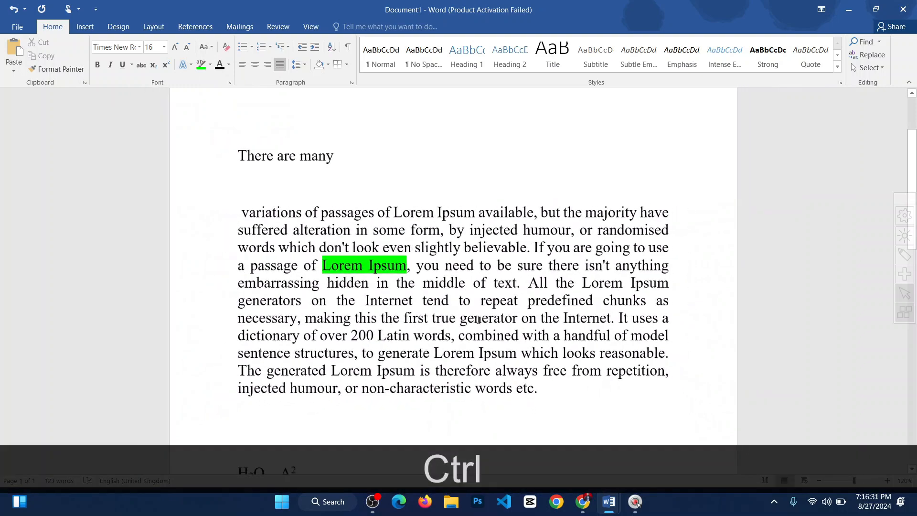
Remove the highlight from "Lorem Ipsum" by setting its text highlight to No Color.
{"action": "scroll", "coordinate": [404, 279], "scroll_direction": "up", "scroll_amount": 6, "text": "ctrl"}
{"action": "left_click_drag", "start_coordinate": [388, 270], "coordinate": [267, 270]}
{"action": "left_click", "coordinate": [211, 70]}
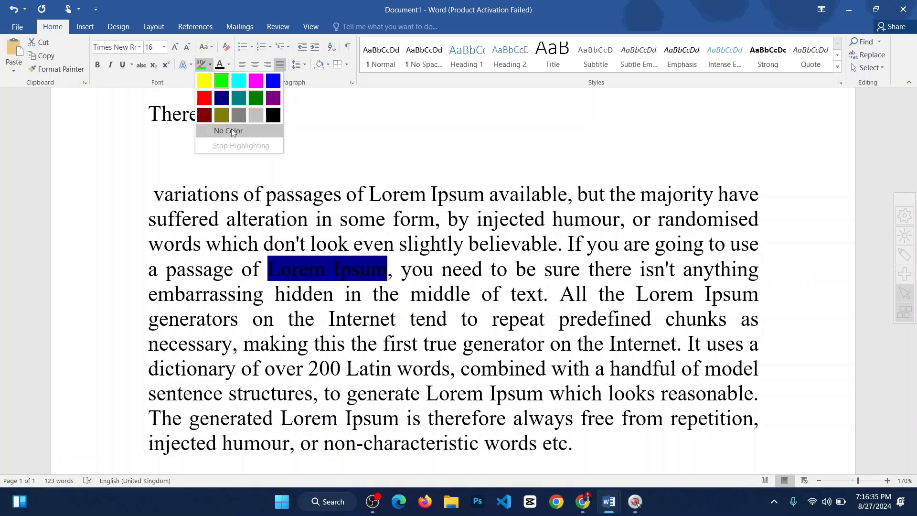
{"action": "left_click", "coordinate": [231, 128]}
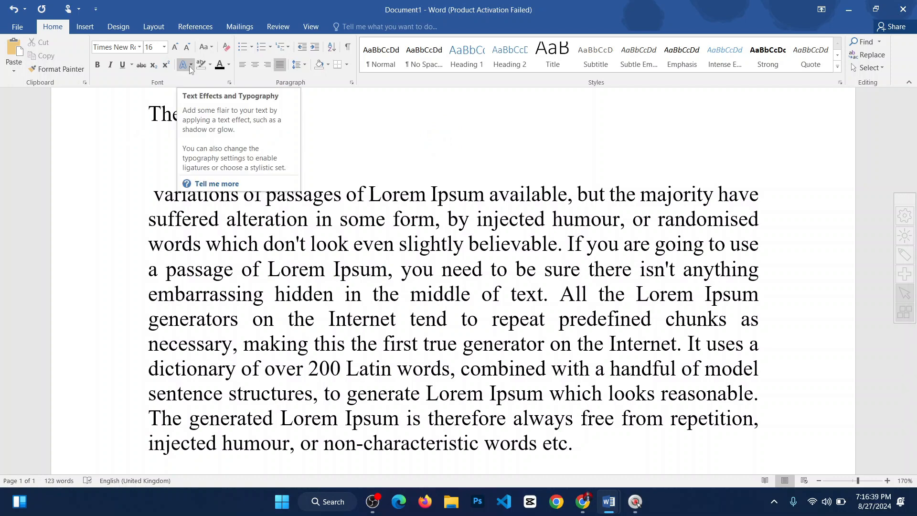
Preview the Text Effects and Typography presets on the line "There are many".
{"action": "scroll", "coordinate": [307, 258], "scroll_direction": "up", "scroll_amount": 3}
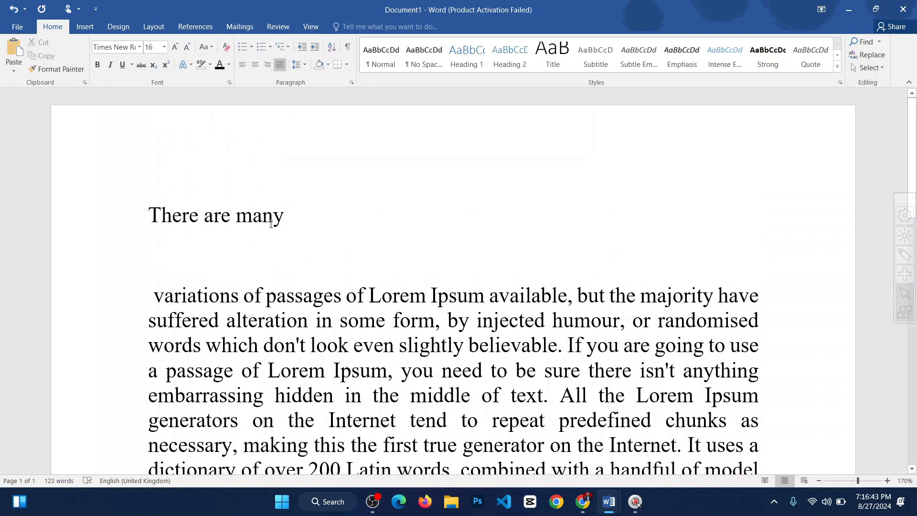
{"action": "left_click_drag", "start_coordinate": [295, 220], "coordinate": [151, 222]}
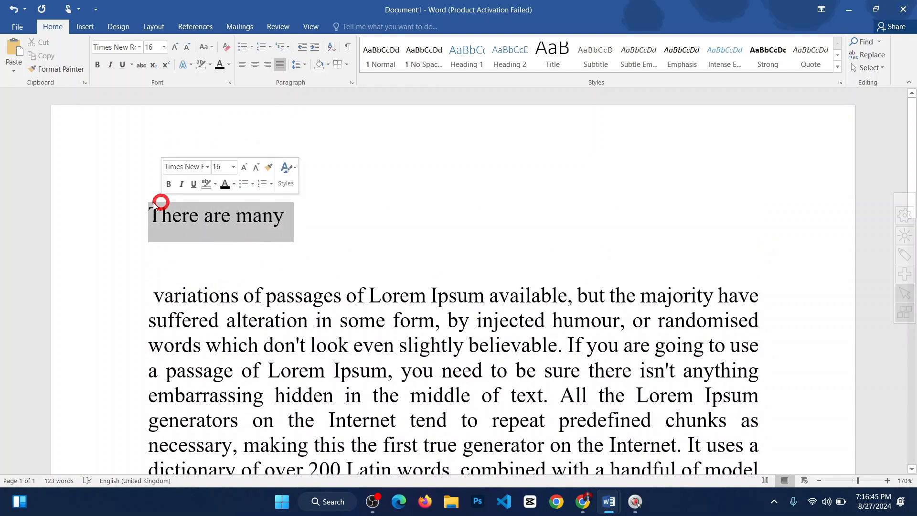
{"action": "left_click", "coordinate": [186, 64]}
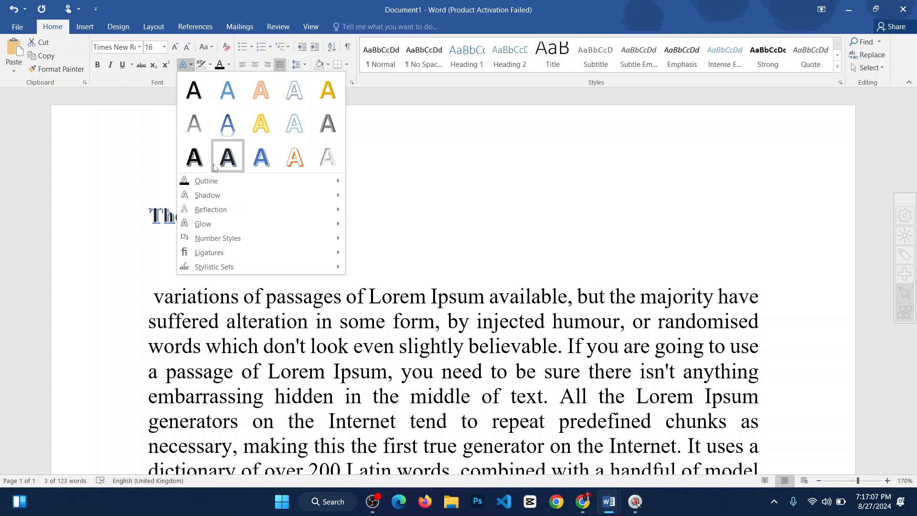
{"action": "left_click", "coordinate": [448, 175]}
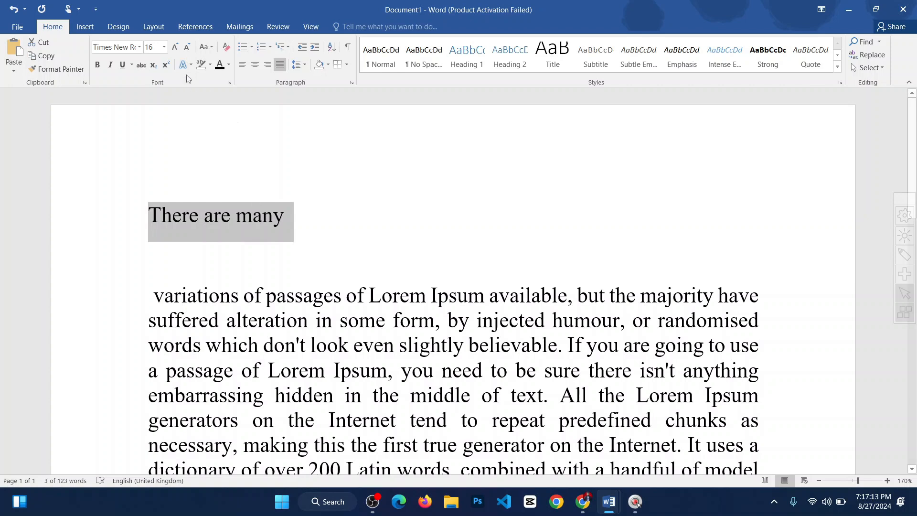
Increase the font size of "There are many" to 36.
{"action": "left_click", "coordinate": [179, 48]}
{"action": "left_click", "coordinate": [178, 48]}
{"action": "left_click", "coordinate": [179, 48]}
{"action": "left_click", "coordinate": [179, 49]}
{"action": "left_click", "coordinate": [179, 49]}
{"action": "left_click", "coordinate": [178, 48]}
{"action": "left_click", "coordinate": [178, 49]}
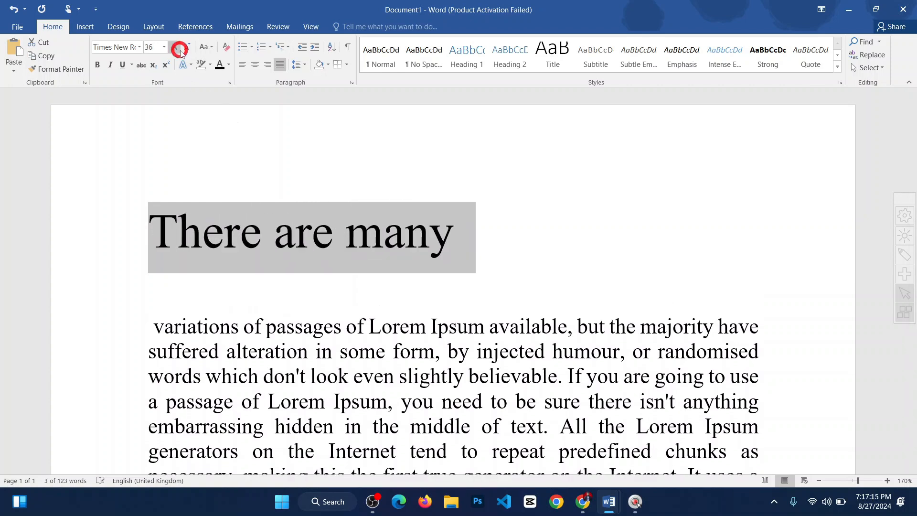
{"action": "left_click", "coordinate": [592, 270]}
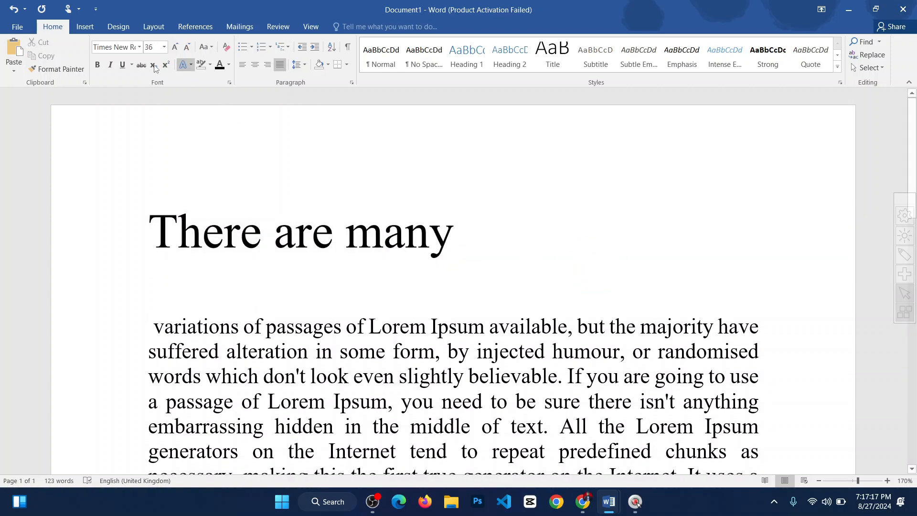
Apply the blue gradient text effect with reflection to "There are many".
{"action": "left_click", "coordinate": [190, 65]}
{"action": "left_click", "coordinate": [239, 133]}
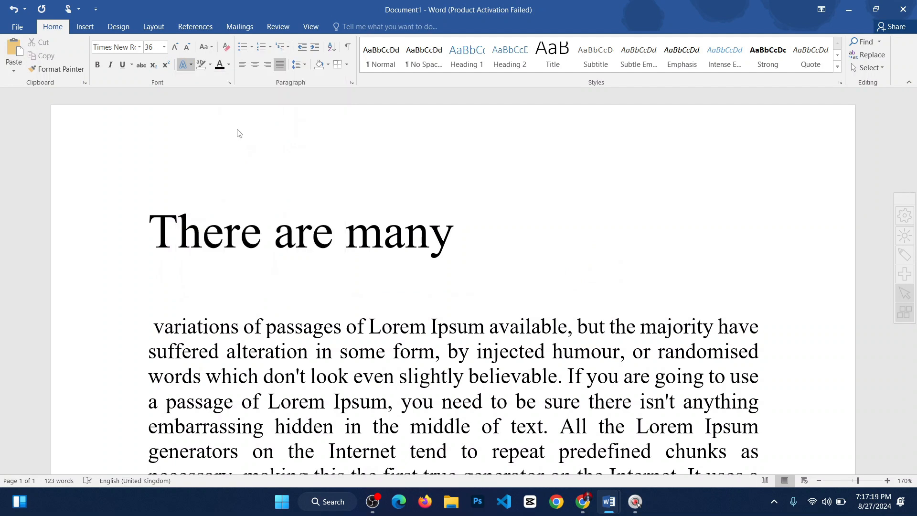
{"action": "left_click_drag", "start_coordinate": [454, 211], "coordinate": [2, 152]}
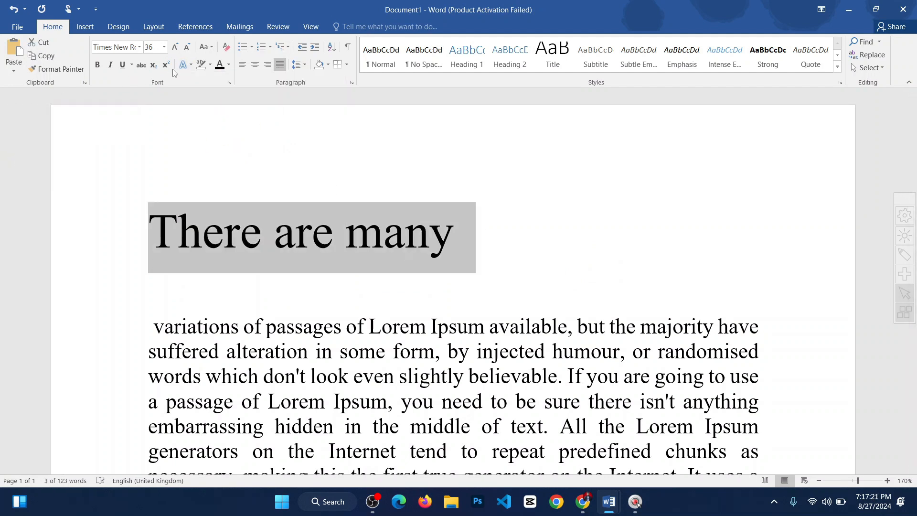
{"action": "left_click", "coordinate": [191, 65]}
{"action": "left_click", "coordinate": [235, 118]}
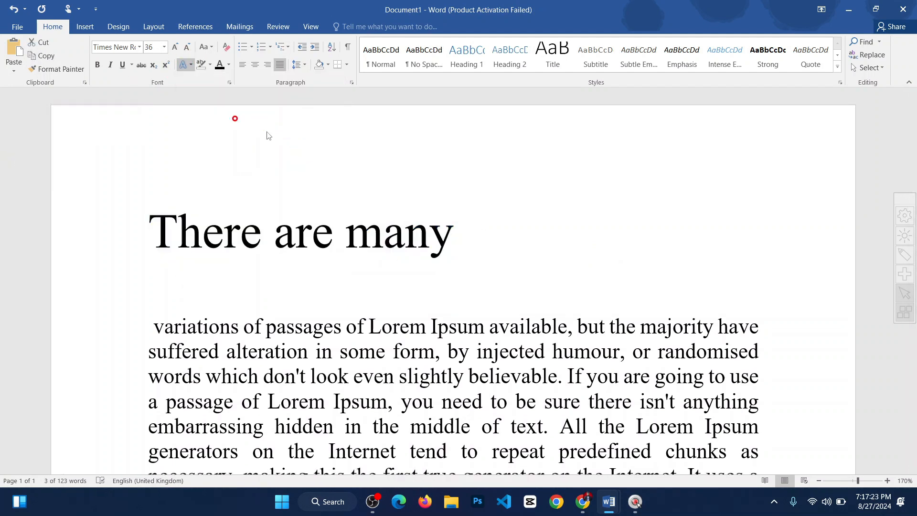
{"action": "left_click", "coordinate": [716, 267]}
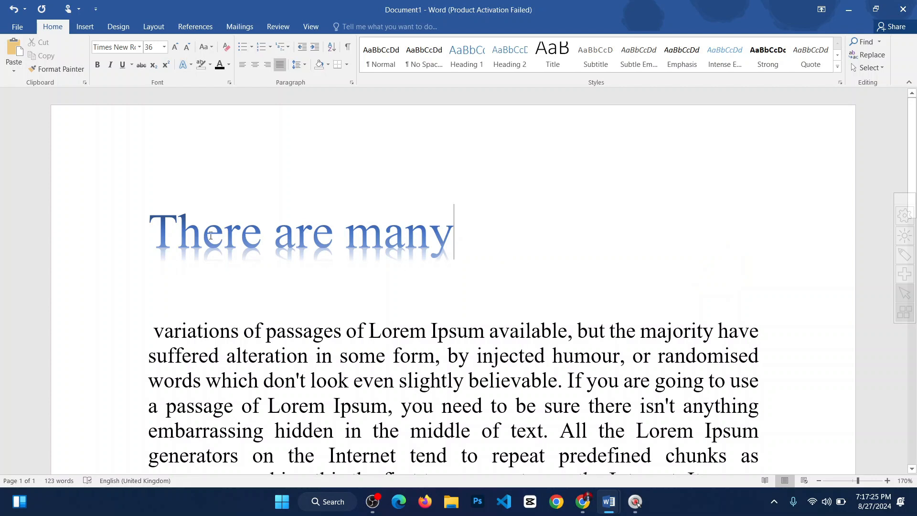
Change the text effect of "There are many" to the black fill with shadow preset.
{"action": "triple_click", "coordinate": [370, 223]}
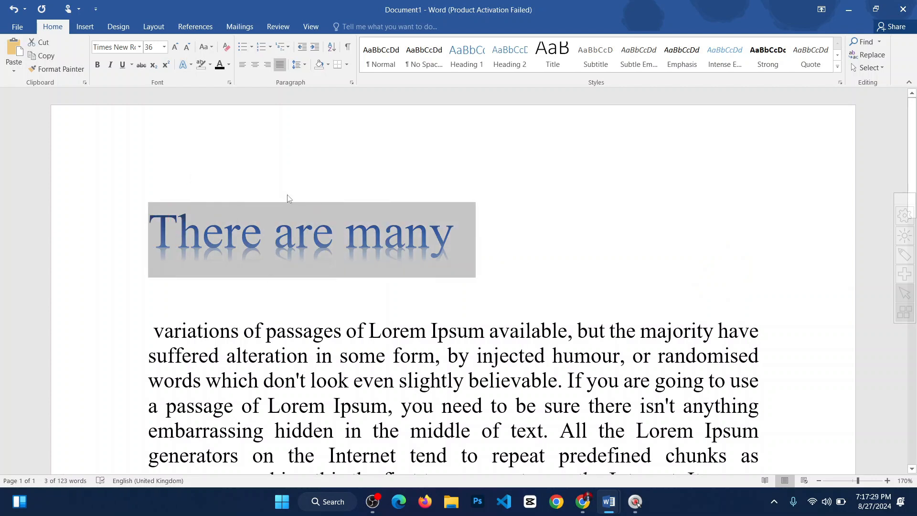
{"action": "left_click", "coordinate": [191, 65]}
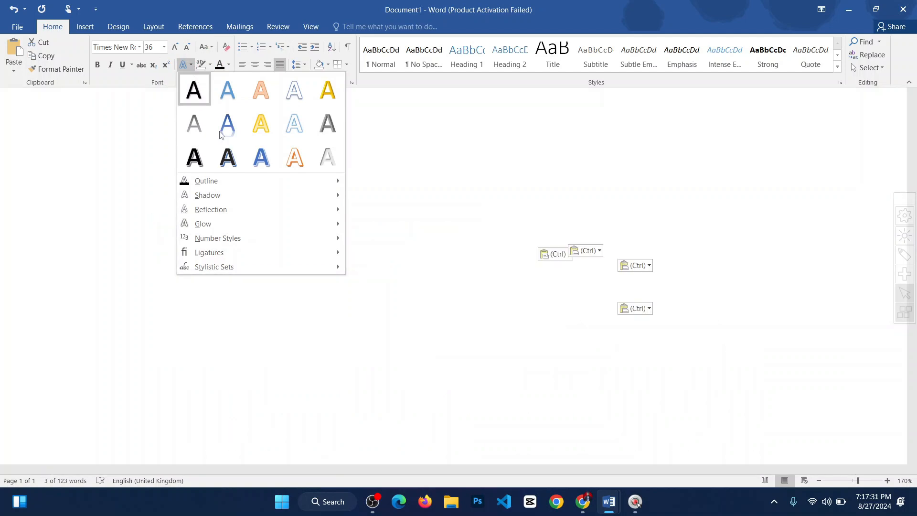
{"action": "left_click", "coordinate": [206, 104]}
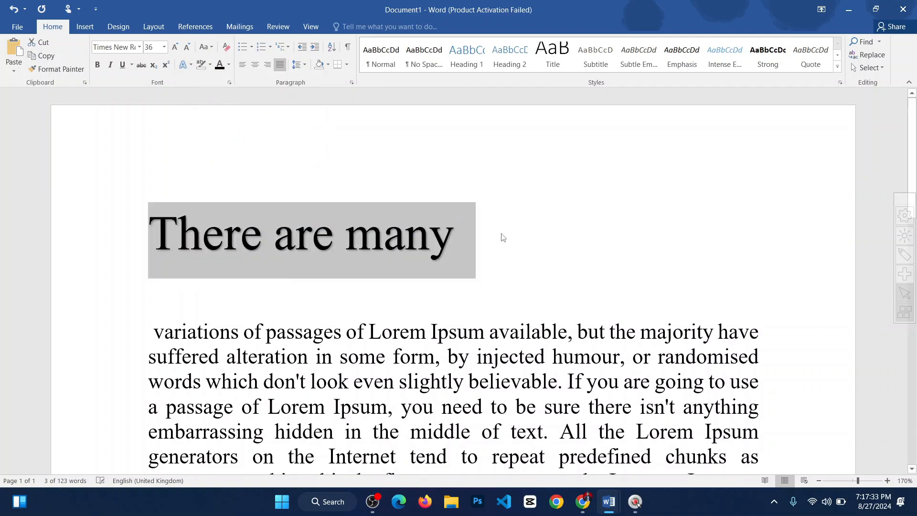
{"action": "left_click", "coordinate": [512, 242]}
{"action": "left_click_drag", "start_coordinate": [536, 244], "coordinate": [174, 205]}
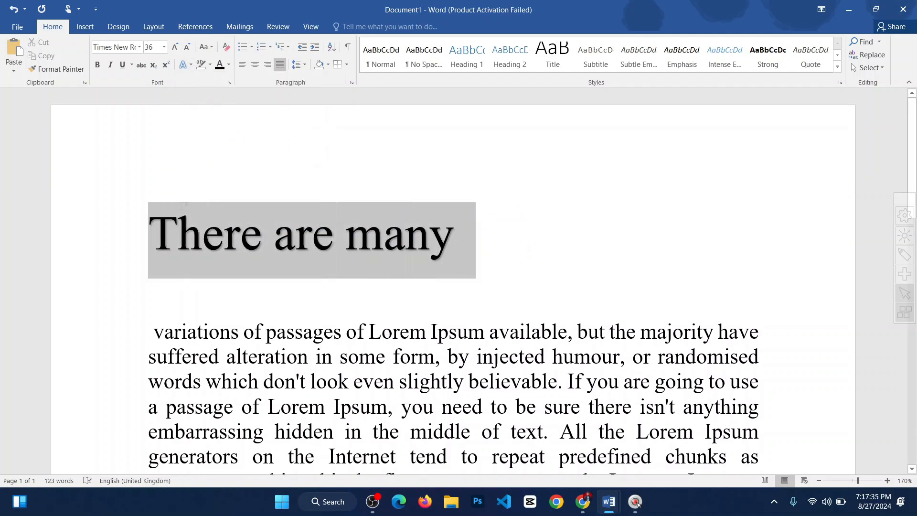
Give the heading "There are many" a yellow text outline and inspect it up close.
{"action": "left_click", "coordinate": [191, 65]}
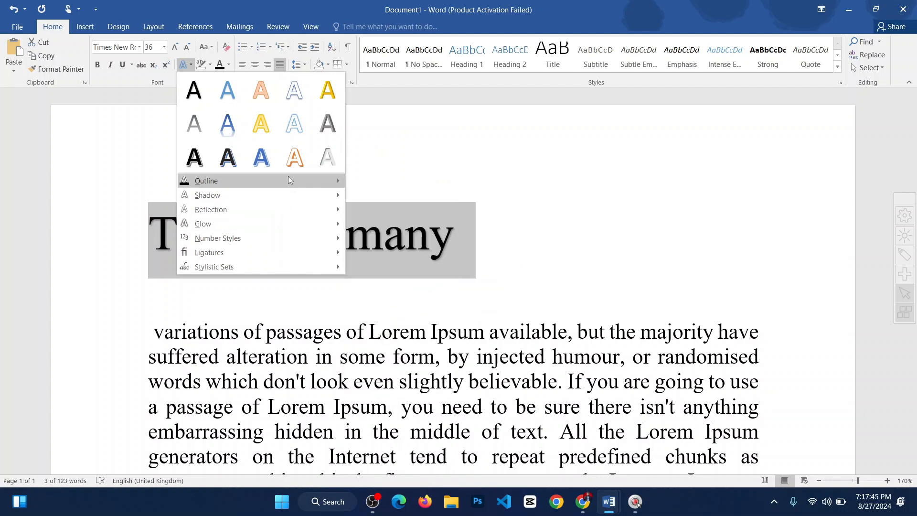
{"action": "mouse_move", "coordinate": [291, 178]}
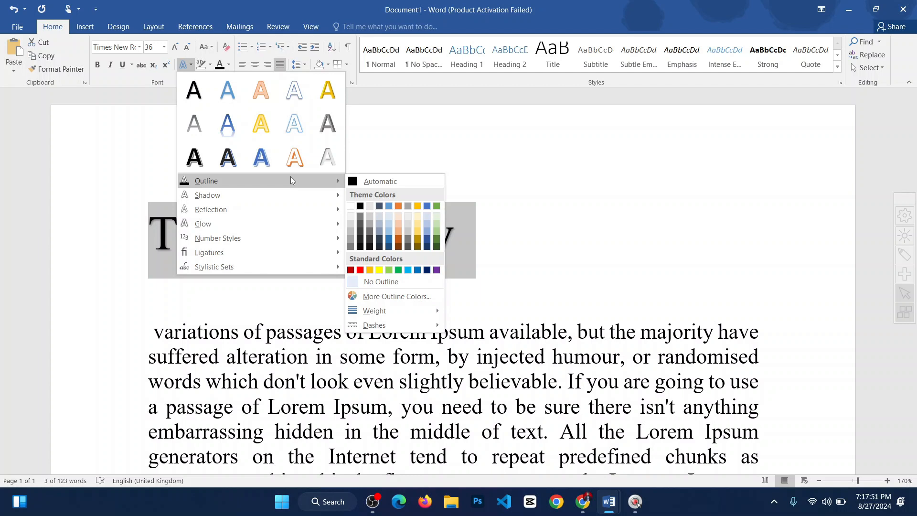
{"action": "left_click", "coordinate": [379, 271]}
{"action": "left_click", "coordinate": [510, 228]}
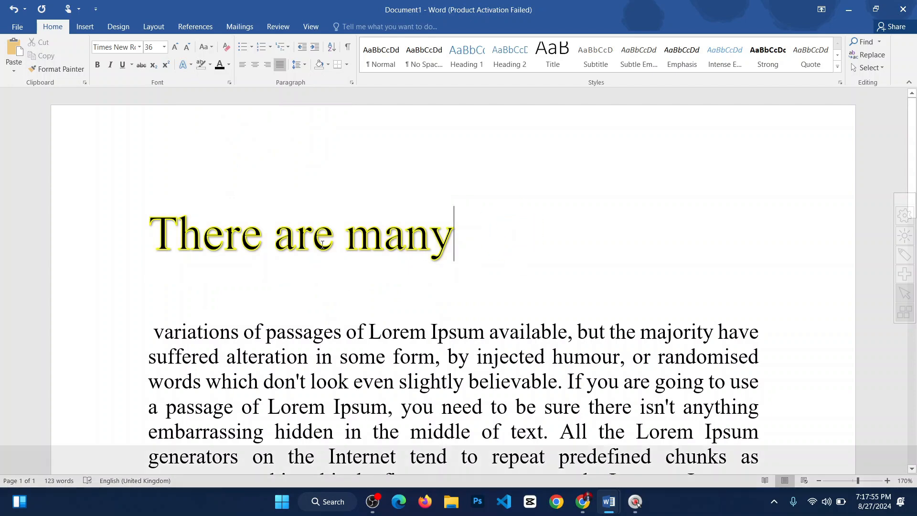
{"action": "scroll", "coordinate": [342, 268], "scroll_direction": "up", "scroll_amount": 5, "text": "ctrl"}
{"action": "scroll", "coordinate": [342, 268], "scroll_direction": "up", "scroll_amount": 6, "text": "ctrl"}
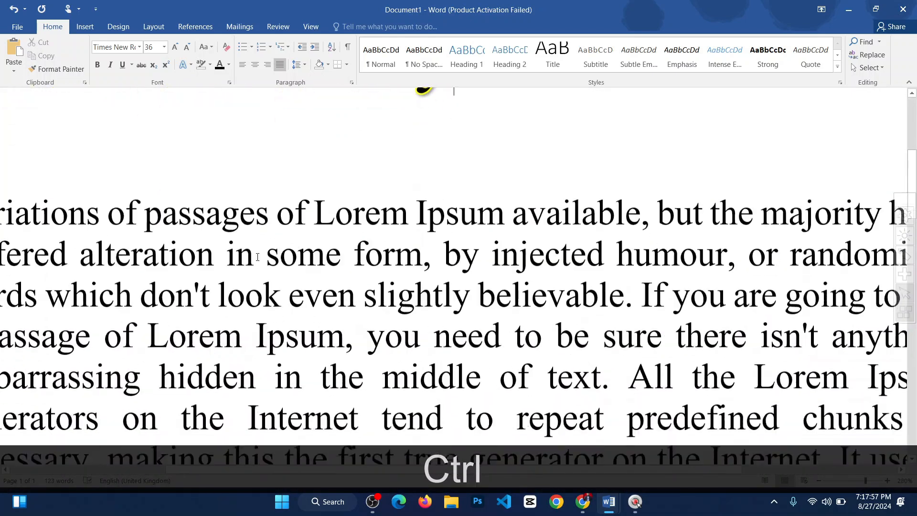
{"action": "scroll", "coordinate": [191, 188], "scroll_direction": "up", "scroll_amount": 1}
{"action": "left_click_drag", "start_coordinate": [640, 470], "coordinate": [466, 430]}
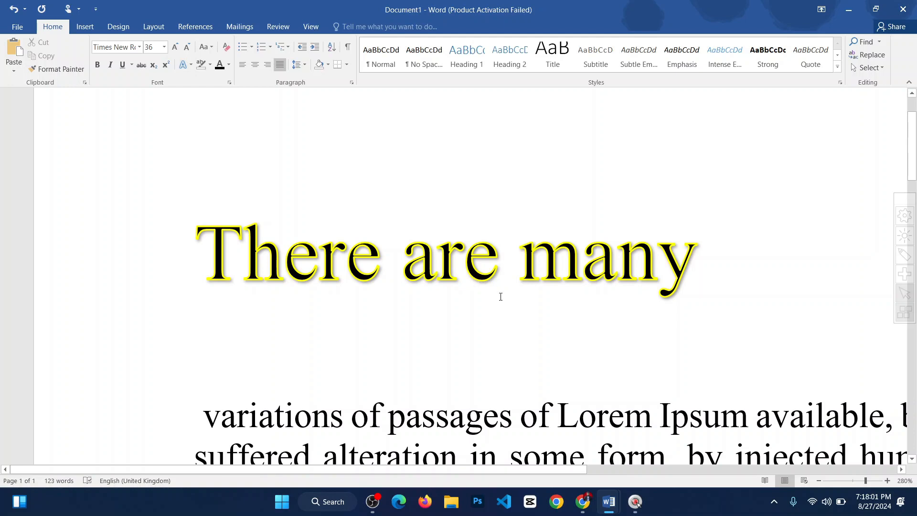
{"action": "scroll", "coordinate": [501, 295], "scroll_direction": "down", "scroll_amount": 12, "text": "ctrl"}
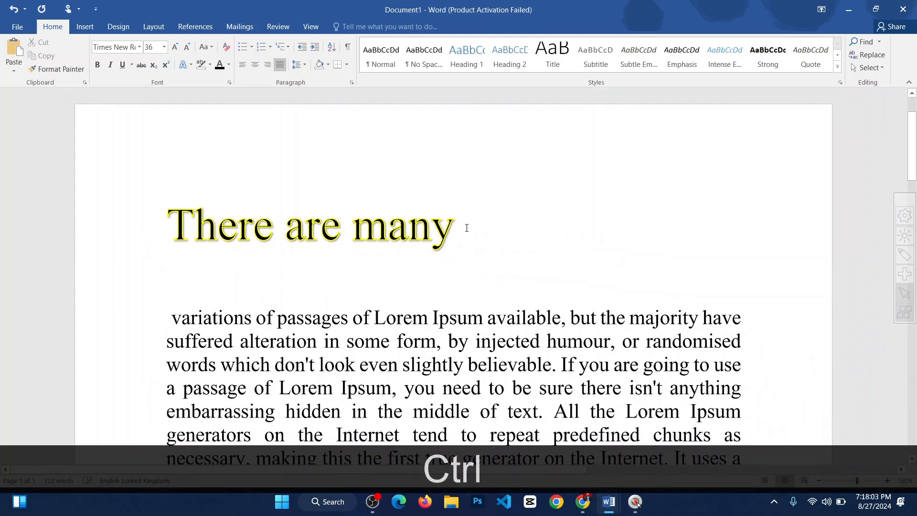
Set the text outline of "There are many" to the standard red colour.
{"action": "left_click_drag", "start_coordinate": [315, 213], "coordinate": [188, 194]}
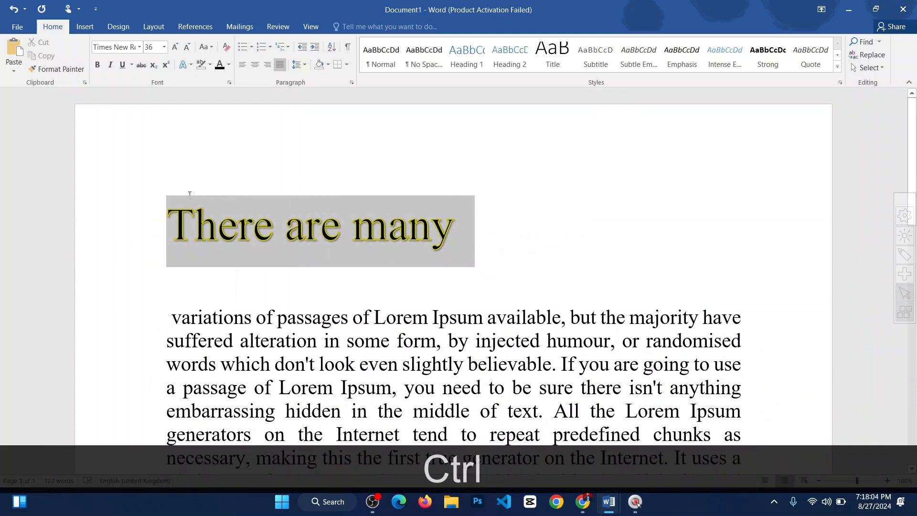
{"action": "left_click", "coordinate": [185, 65]}
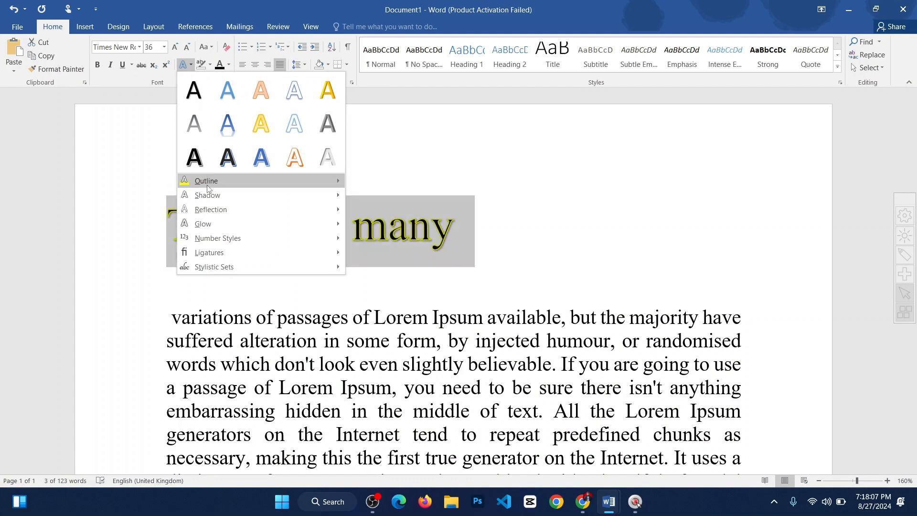
{"action": "left_click", "coordinate": [218, 186]}
{"action": "left_click", "coordinate": [357, 268]}
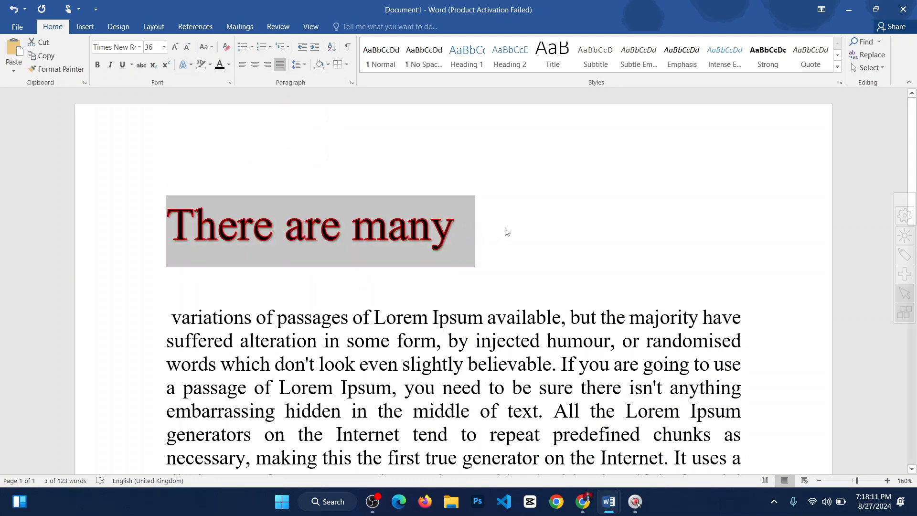
{"action": "left_click", "coordinate": [489, 234]}
Try the second perspective shadow preset on "There are many" and undo it.
{"action": "triple_click", "coordinate": [466, 226]}
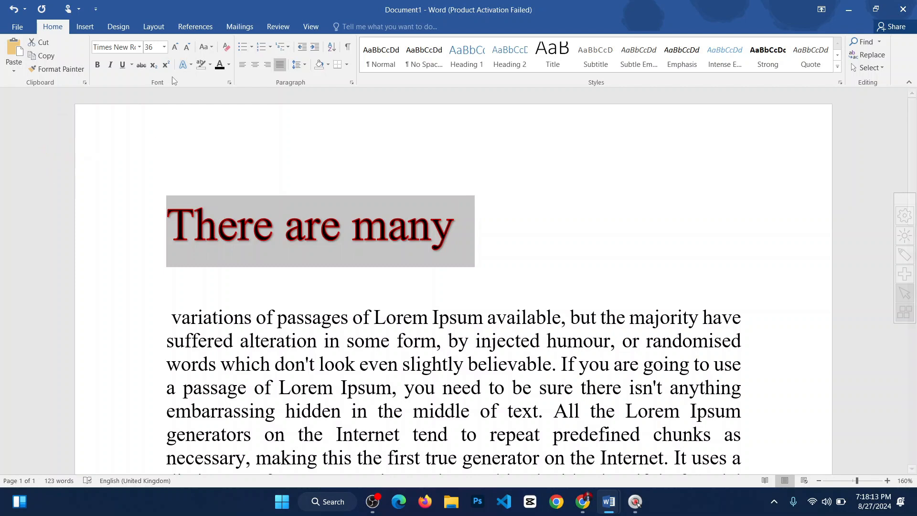
{"action": "left_click", "coordinate": [187, 65]}
{"action": "mouse_move", "coordinate": [247, 201]}
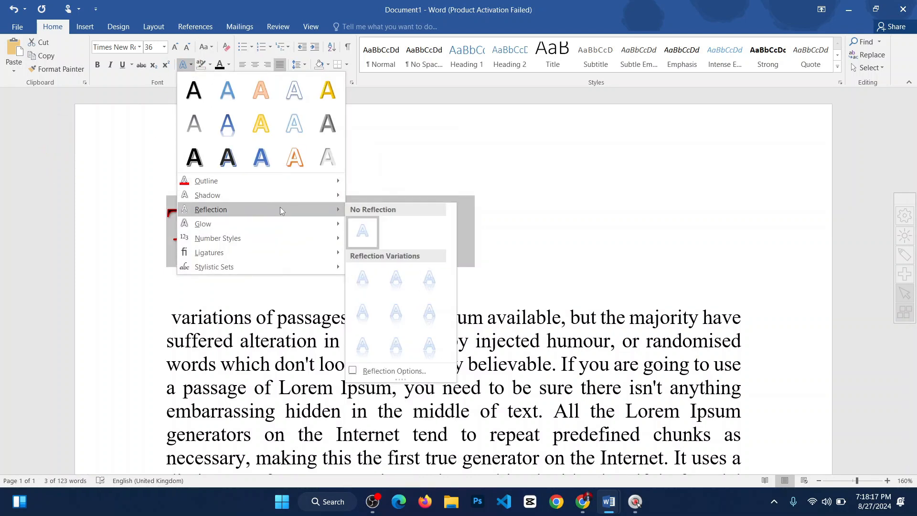
{"action": "mouse_move", "coordinate": [335, 197]}
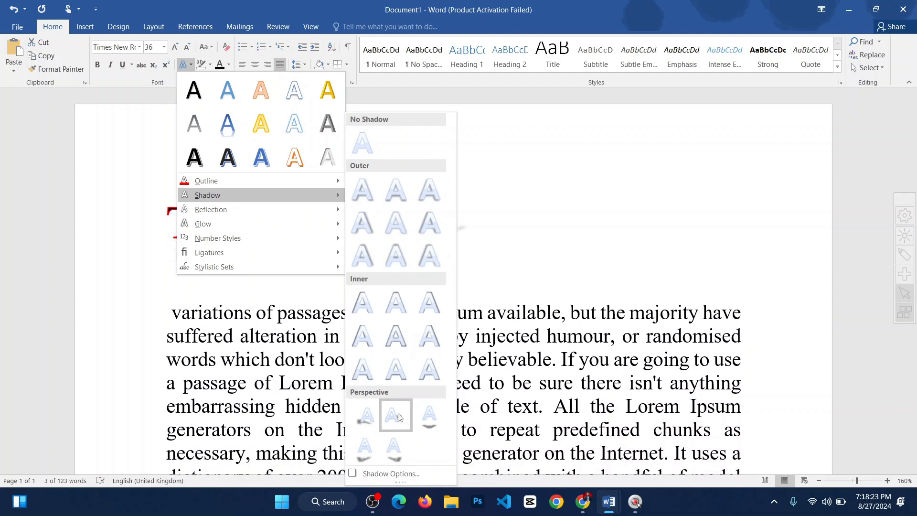
{"action": "left_click", "coordinate": [398, 417]}
{"action": "left_click", "coordinate": [454, 241]}
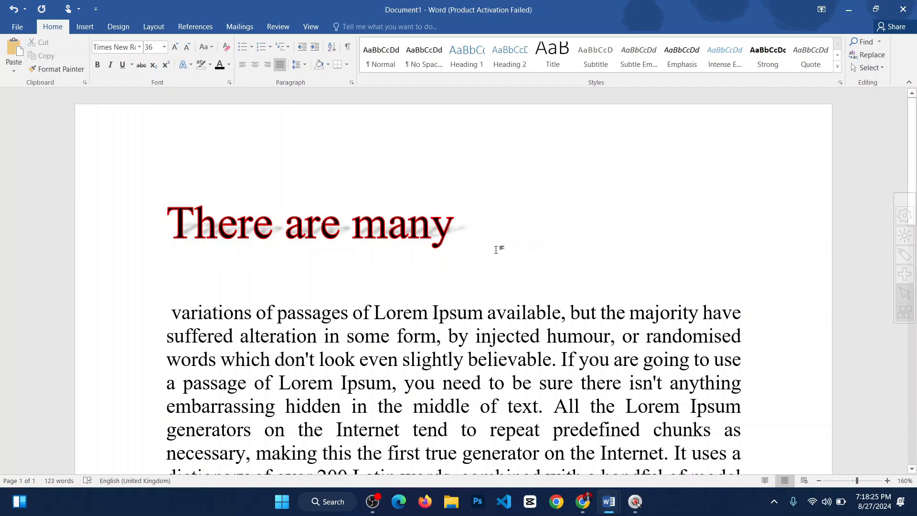
{"action": "key", "text": "ctrl+z"}
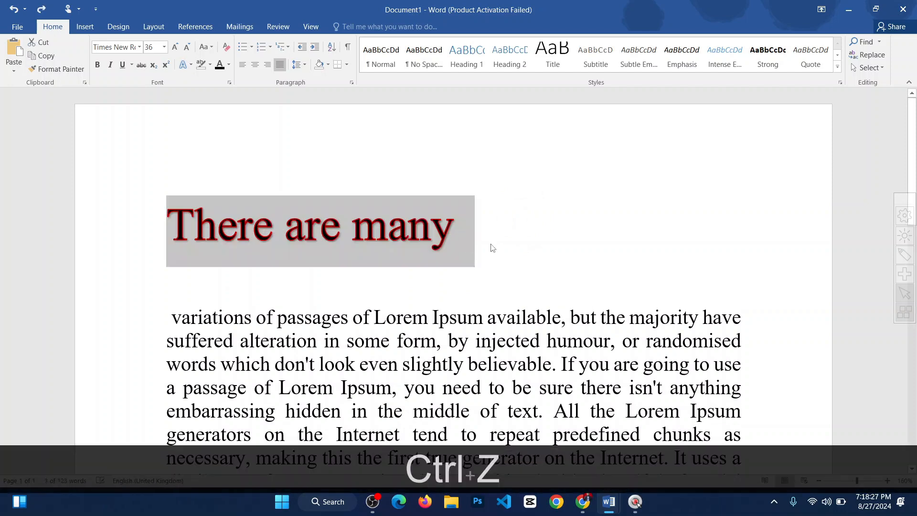
Apply the middle shadow preset from the first row of the Outer group to "There are many".
{"action": "left_click", "coordinate": [191, 64]}
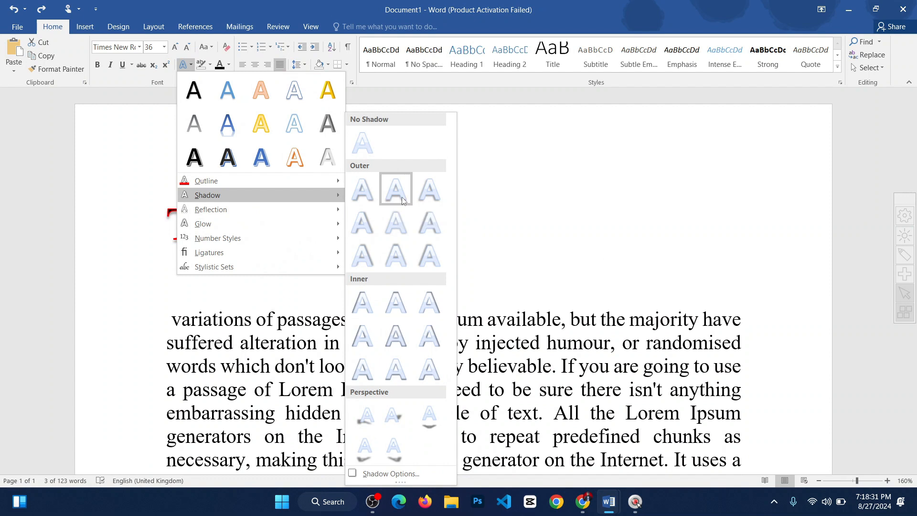
{"action": "left_click", "coordinate": [402, 196]}
{"action": "left_click", "coordinate": [509, 197]}
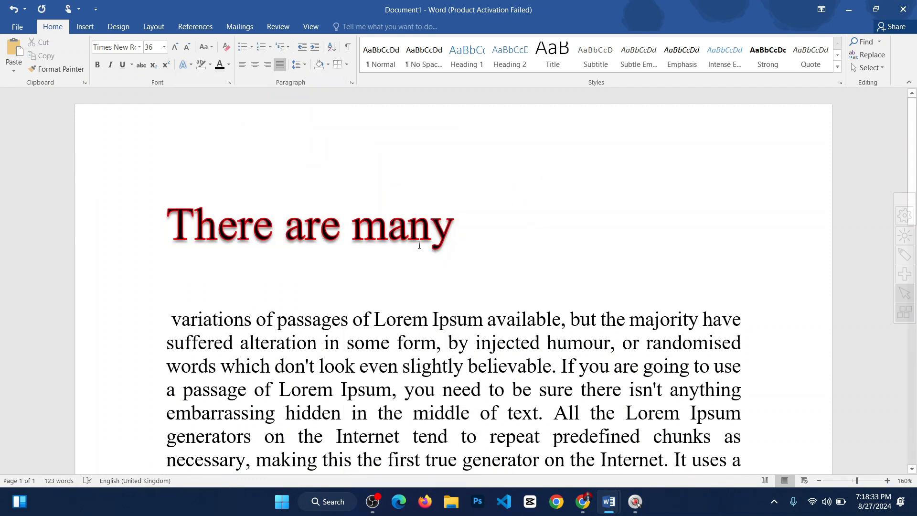
{"action": "triple_click", "coordinate": [471, 238]}
{"action": "left_click", "coordinate": [471, 229]}
Add the first Reflection Variations preset to "There are many".
{"action": "triple_click", "coordinate": [485, 239]}
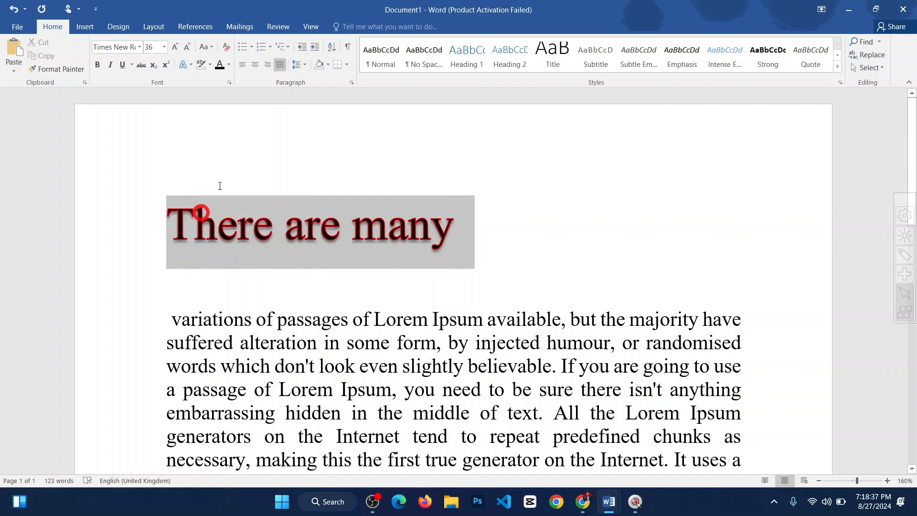
{"action": "left_click", "coordinate": [190, 65]}
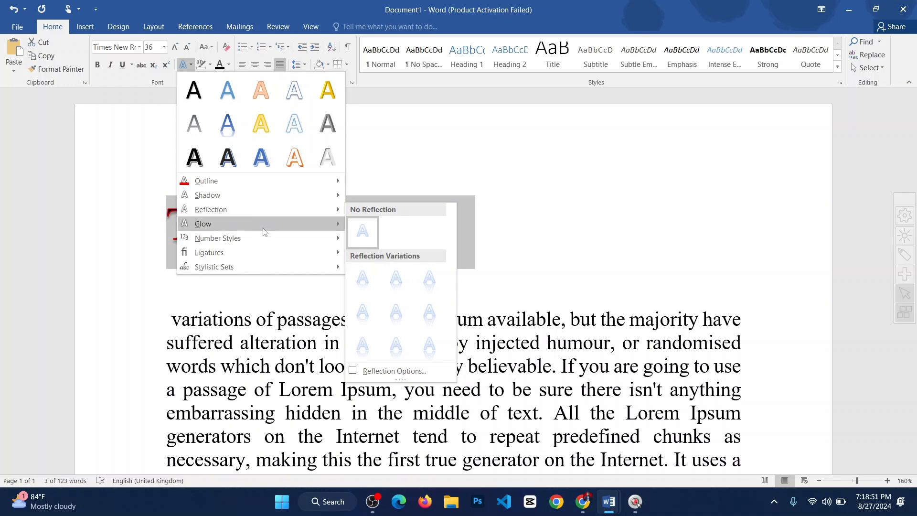
{"action": "left_click", "coordinate": [372, 283]}
{"action": "left_click", "coordinate": [495, 246]}
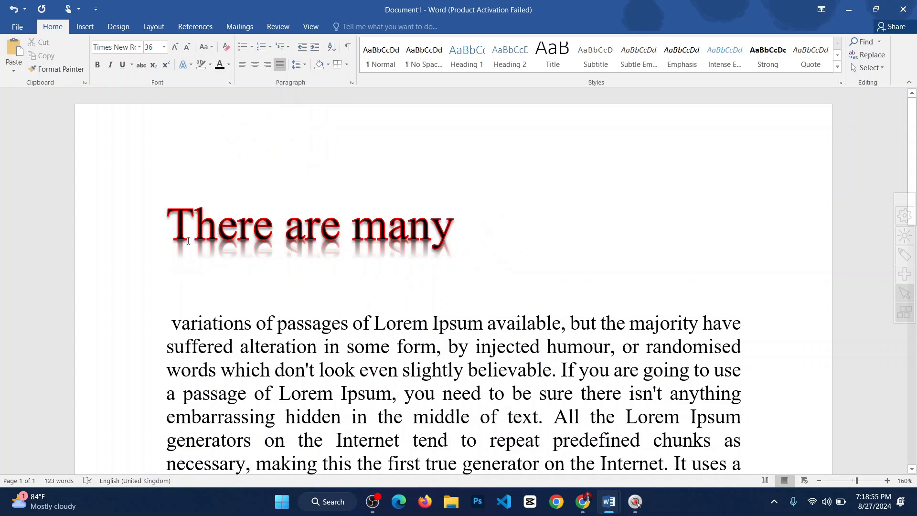
Add the orange glow from the second row of Glow Variations to "There are many".
{"action": "left_click_drag", "start_coordinate": [495, 239], "coordinate": [170, 154]}
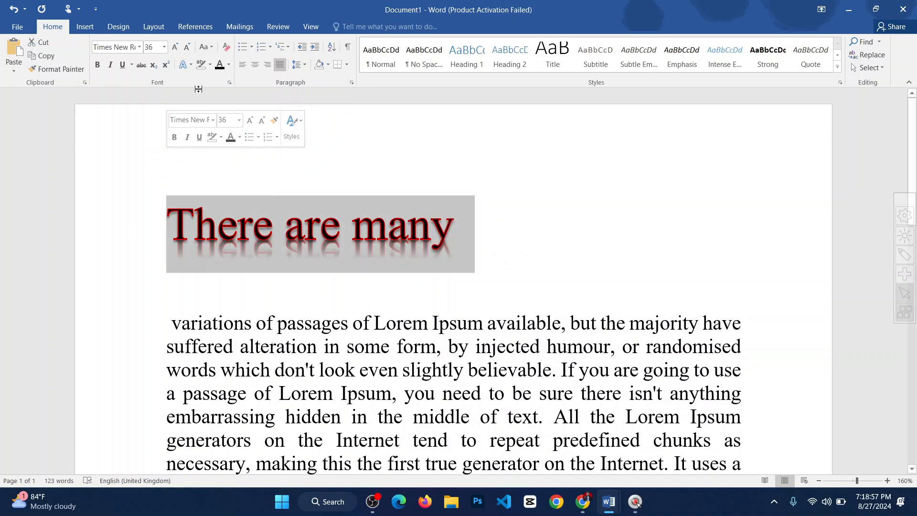
{"action": "left_click", "coordinate": [184, 65]}
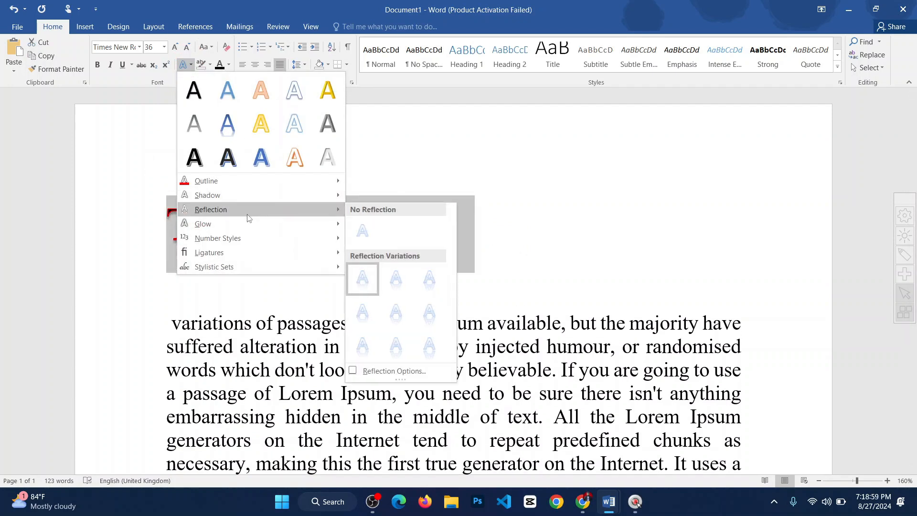
{"action": "mouse_move", "coordinate": [316, 228]}
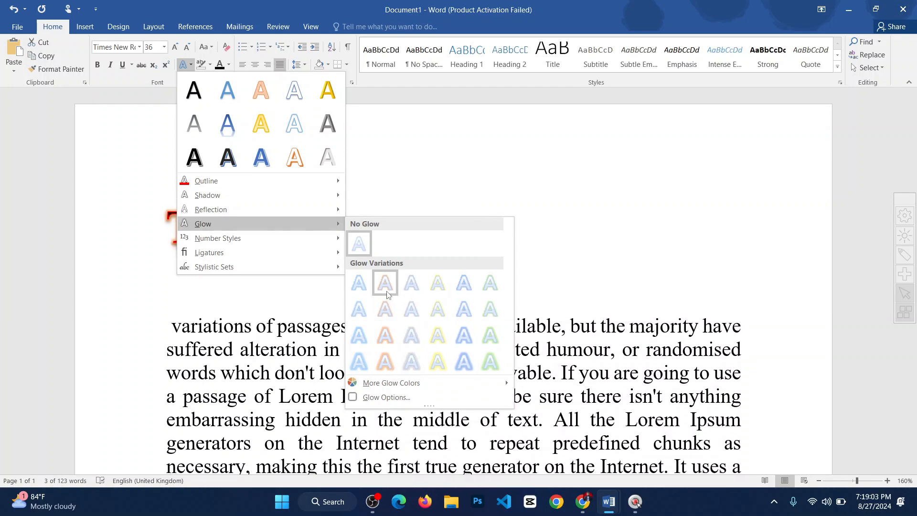
{"action": "left_click", "coordinate": [392, 311]}
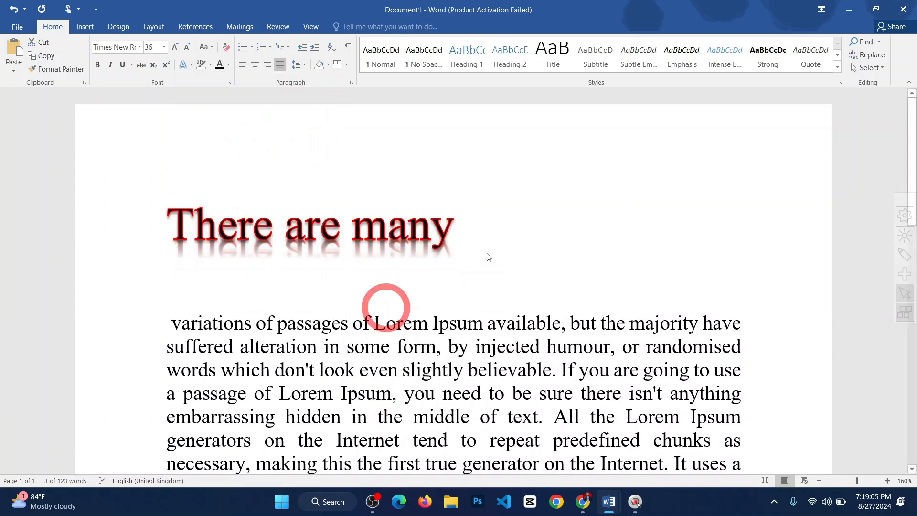
{"action": "left_click", "coordinate": [521, 232]}
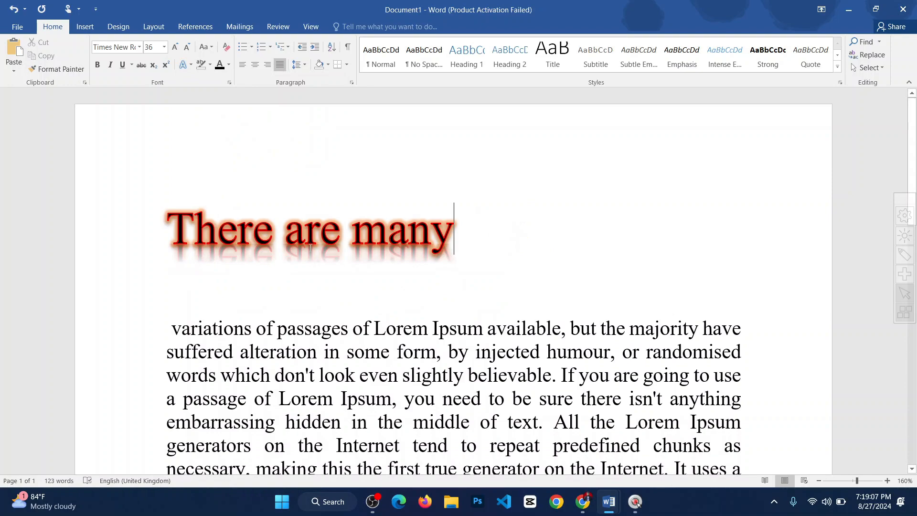
Examine the heading's combined text effects and the rest of the page at different magnifications.
{"action": "scroll", "coordinate": [409, 248], "scroll_direction": "down", "scroll_amount": 1}
{"action": "scroll", "coordinate": [424, 233], "scroll_direction": "down", "scroll_amount": 2, "text": "ctrl"}
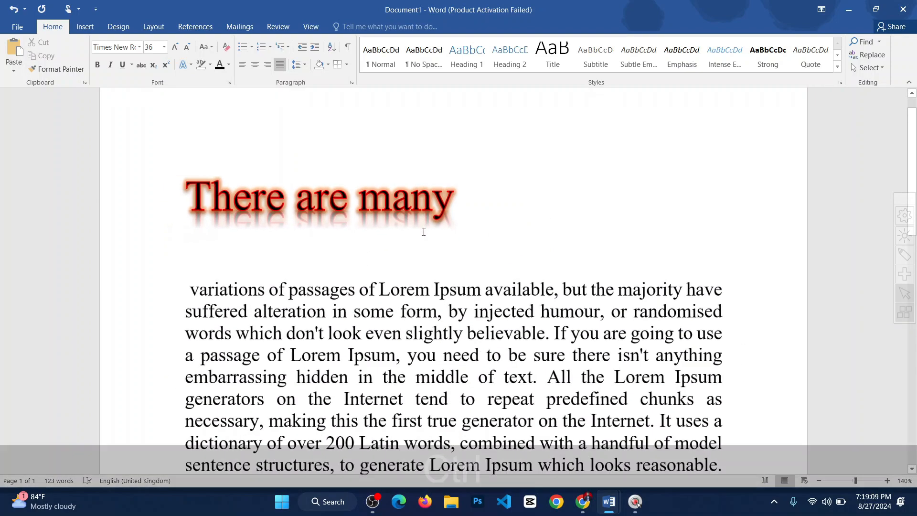
{"action": "scroll", "coordinate": [463, 243], "scroll_direction": "up", "scroll_amount": 3, "text": "ctrl"}
{"action": "scroll", "coordinate": [451, 268], "scroll_direction": "down", "scroll_amount": 2}
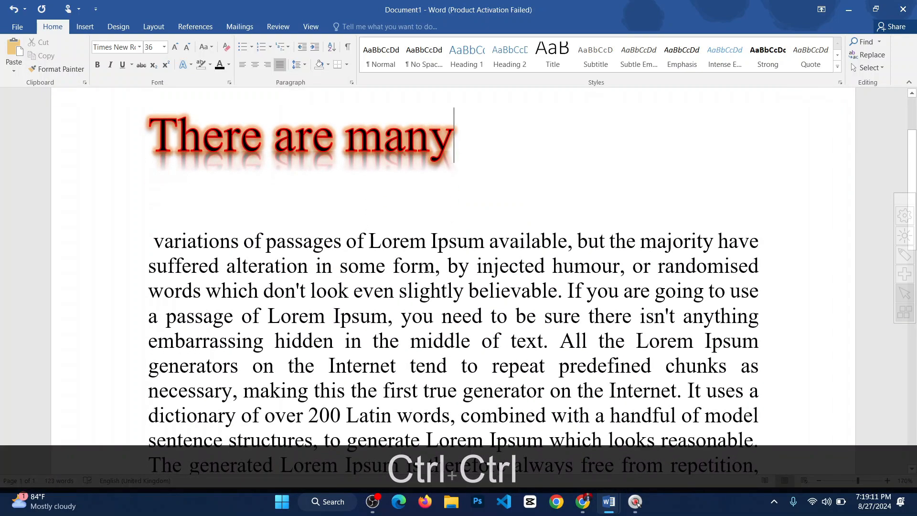
{"action": "scroll", "coordinate": [449, 300], "scroll_direction": "down", "scroll_amount": 1}
{"action": "scroll", "coordinate": [434, 248], "scroll_direction": "up", "scroll_amount": 3}
{"action": "scroll", "coordinate": [435, 289], "scroll_direction": "down", "scroll_amount": 2, "text": "ctrl"}
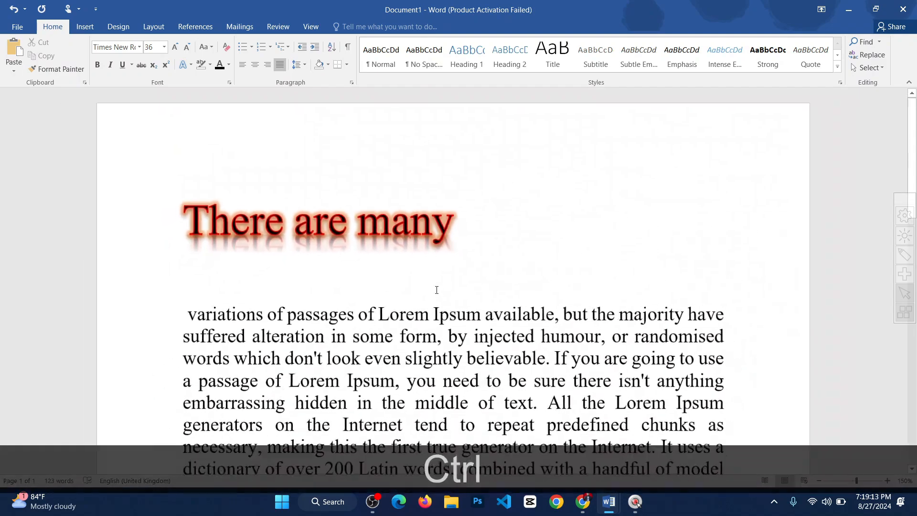
{"action": "scroll", "coordinate": [435, 286], "scroll_direction": "up", "scroll_amount": 2, "text": "ctrl"}
{"action": "scroll", "coordinate": [434, 287], "scroll_direction": "down", "scroll_amount": 2, "text": "ctrl"}
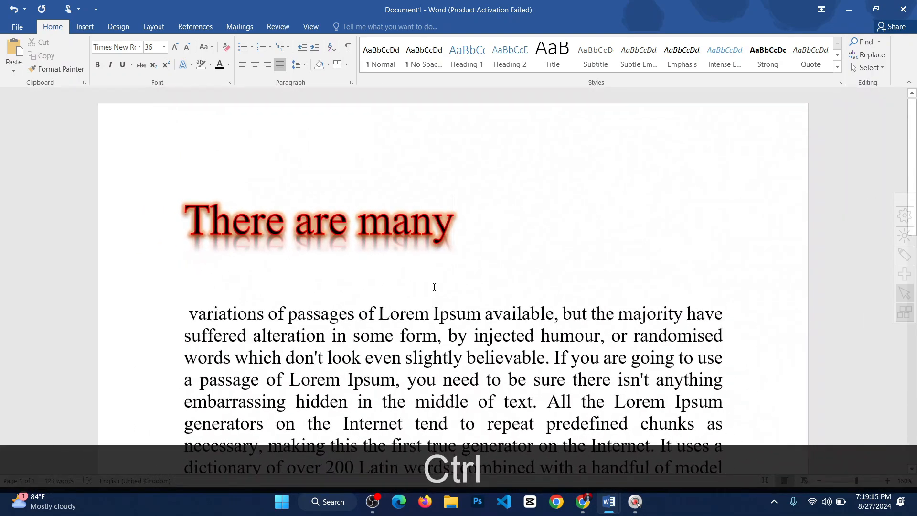
{"action": "scroll", "coordinate": [428, 288], "scroll_direction": "down", "scroll_amount": 3}
{"action": "scroll", "coordinate": [425, 288], "scroll_direction": "down", "scroll_amount": 3}
{"action": "scroll", "coordinate": [442, 301], "scroll_direction": "up", "scroll_amount": 3}
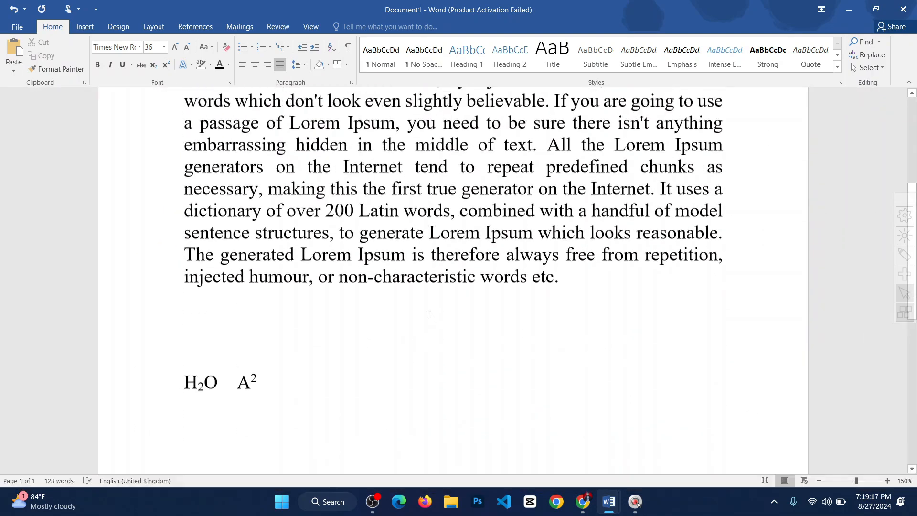
{"action": "scroll", "coordinate": [428, 314], "scroll_direction": "down", "scroll_amount": 4, "text": "ctrl"}
{"action": "scroll", "coordinate": [433, 271], "scroll_direction": "down", "scroll_amount": 1, "text": "ctrl"}
{"action": "scroll", "coordinate": [247, 111], "scroll_direction": "up", "scroll_amount": 3}
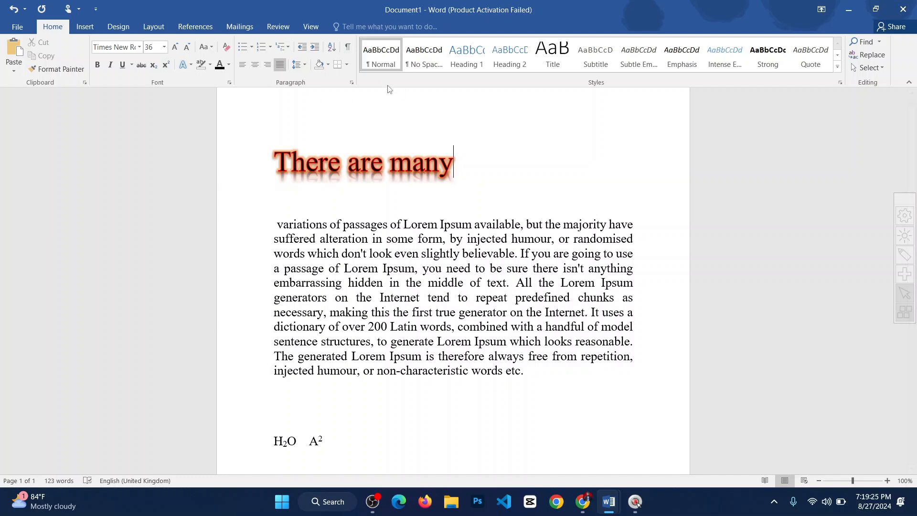
Try centre alignment on the Lorem Ipsum body paragraph and switch it to left alignment.
{"action": "scroll", "coordinate": [412, 187], "scroll_direction": "down", "scroll_amount": 1}
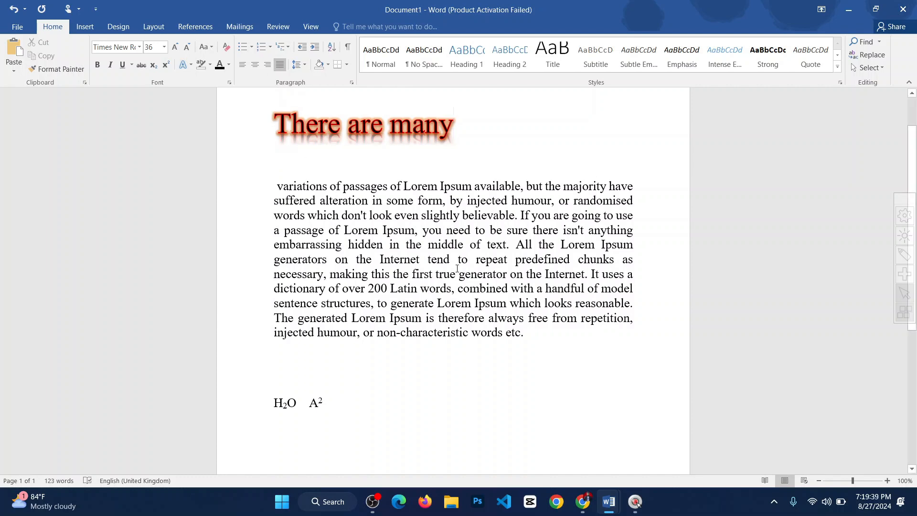
{"action": "left_click_drag", "start_coordinate": [532, 345], "coordinate": [263, 186]}
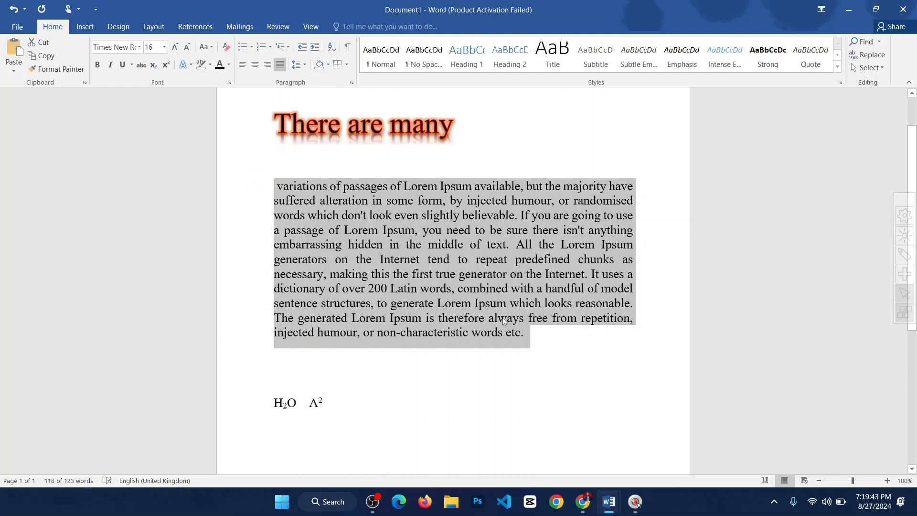
{"action": "scroll", "coordinate": [227, 185], "scroll_direction": "up", "scroll_amount": 3}
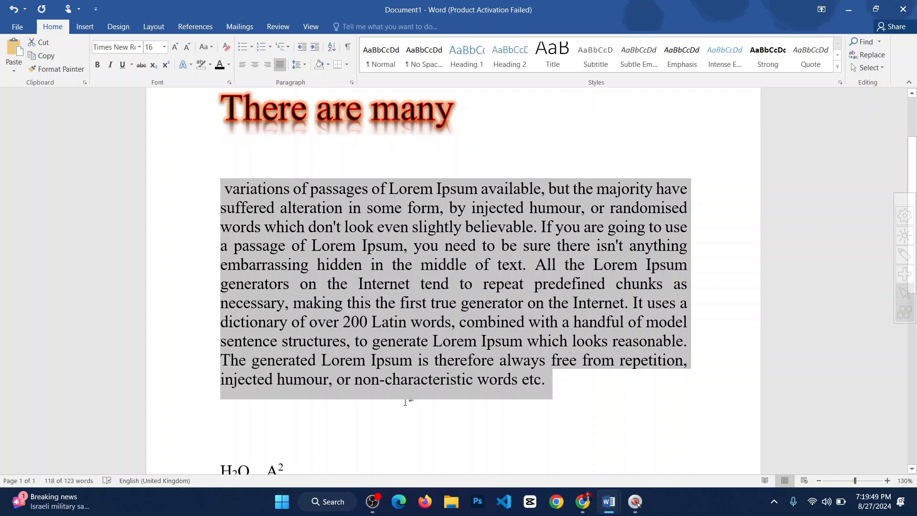
{"action": "left_click", "coordinate": [255, 65]}
{"action": "left_click", "coordinate": [244, 65]}
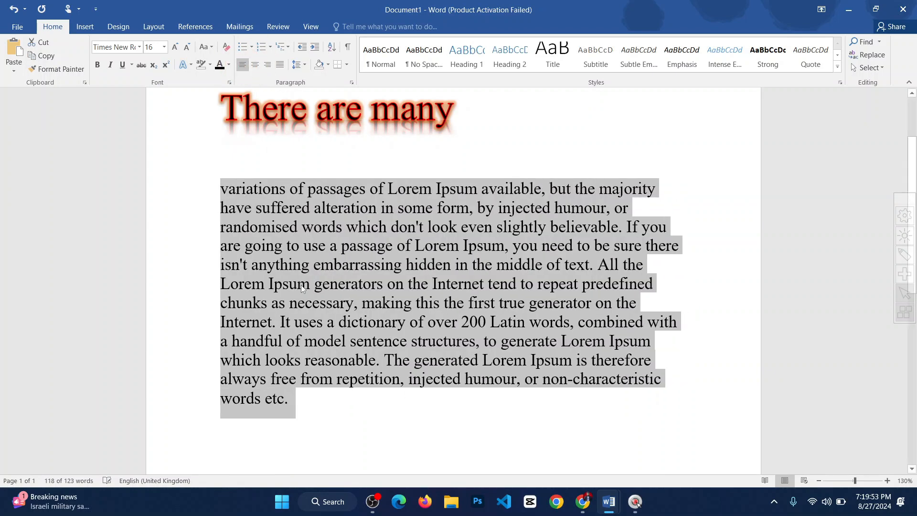
{"action": "left_click", "coordinate": [221, 362]}
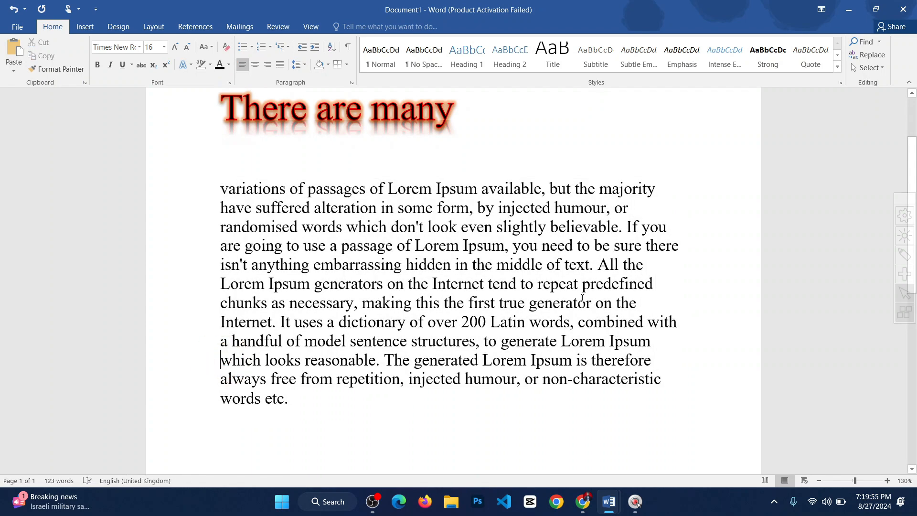
Try centre alignment and right alignment on the Lorem Ipsum body paragraph.
{"action": "left_click_drag", "start_coordinate": [405, 446], "coordinate": [180, 187]}
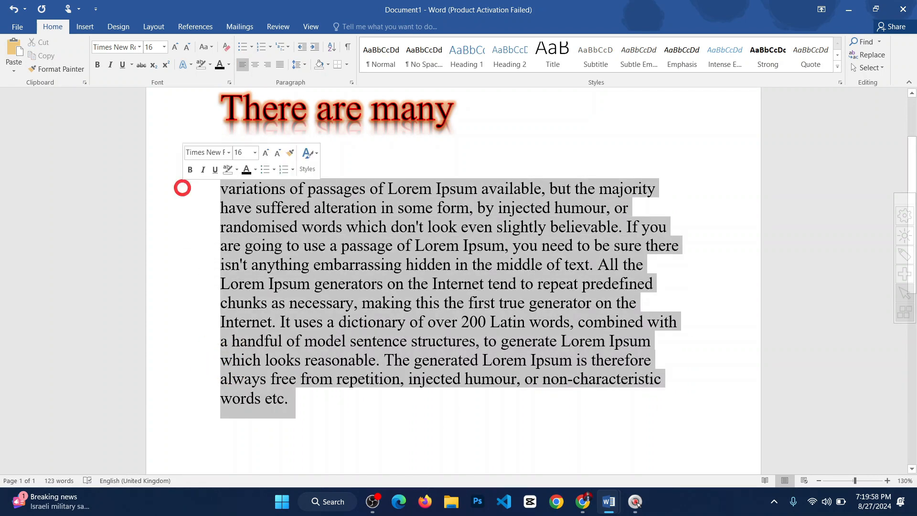
{"action": "left_click", "coordinate": [258, 66]}
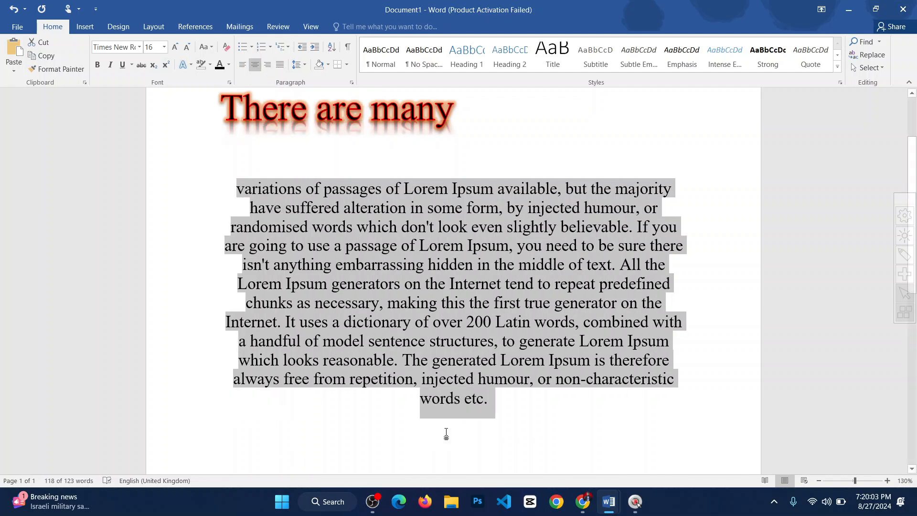
{"action": "left_click", "coordinate": [267, 65]}
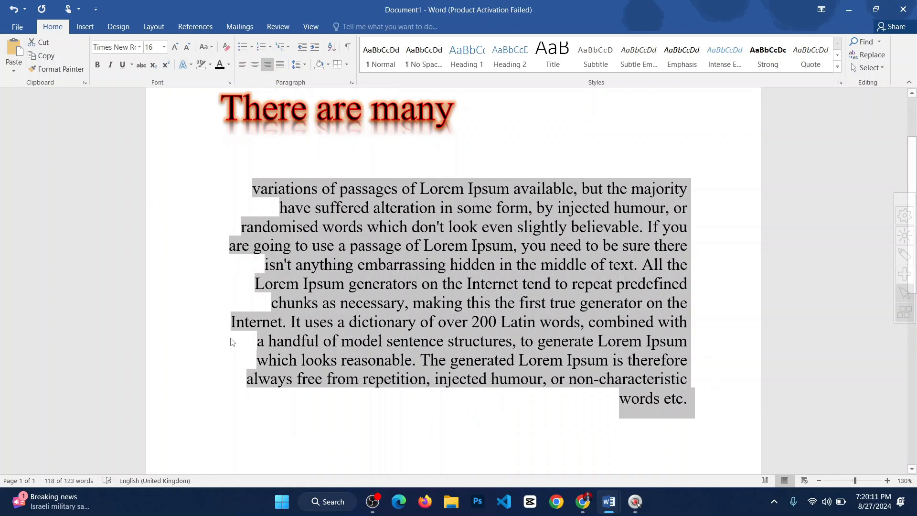
Justify the Lorem Ipsum body paragraph and inspect its even edges at a larger magnification.
{"action": "left_click", "coordinate": [281, 65]}
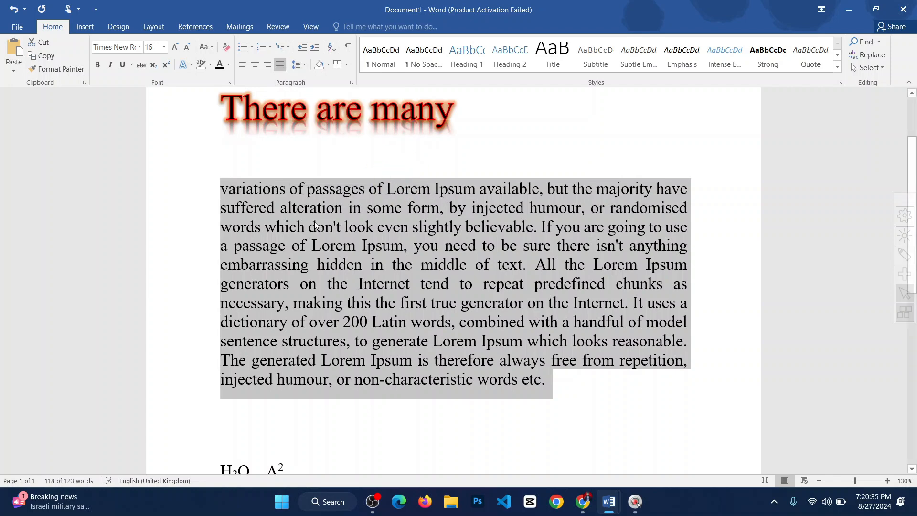
{"action": "scroll", "coordinate": [314, 222], "scroll_direction": "up", "scroll_amount": 8, "text": "ctrl"}
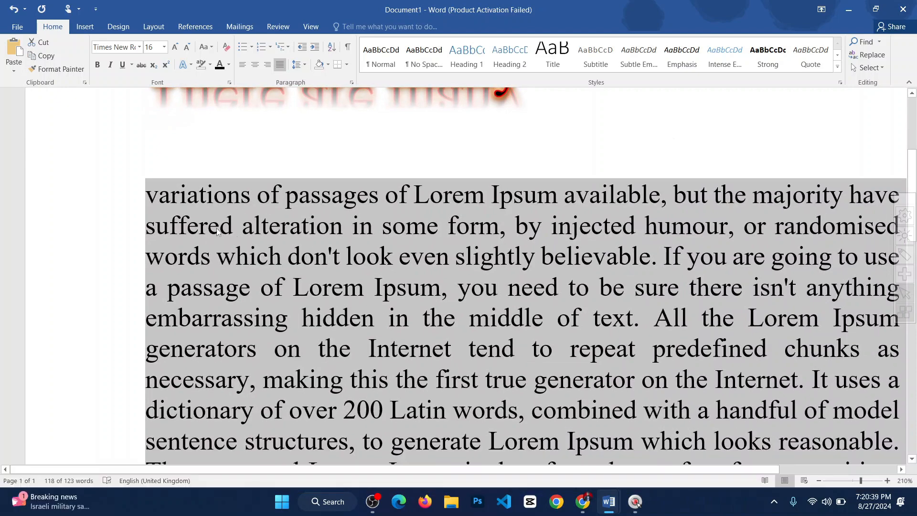
{"action": "scroll", "coordinate": [306, 241], "scroll_direction": "down", "scroll_amount": 8, "text": "ctrl"}
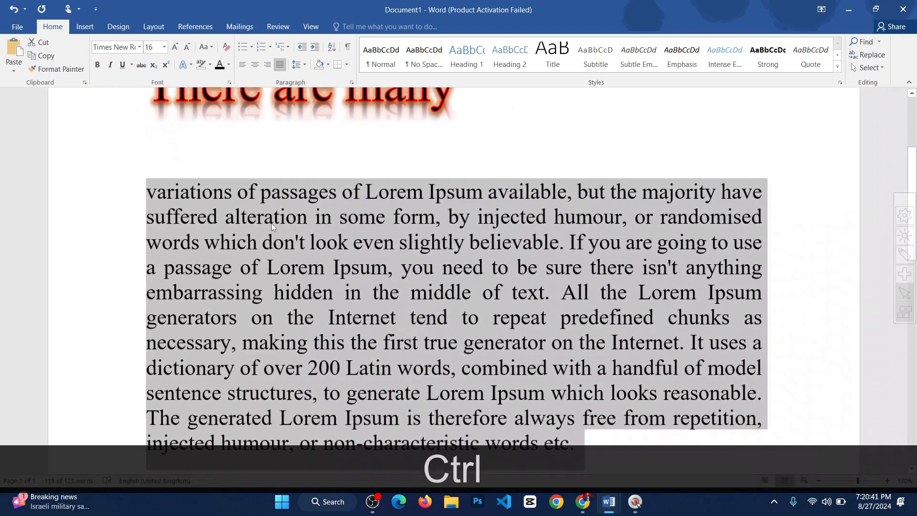
{"action": "scroll", "coordinate": [365, 241], "scroll_direction": "down", "scroll_amount": 1}
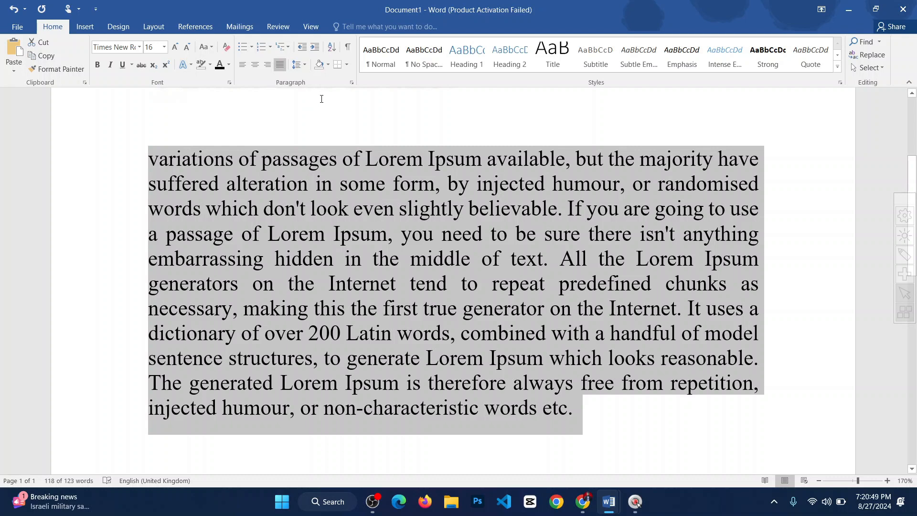
Split the body paragraph before "of text" and leave an empty paragraph between the two parts.
{"action": "left_click", "coordinate": [300, 64]}
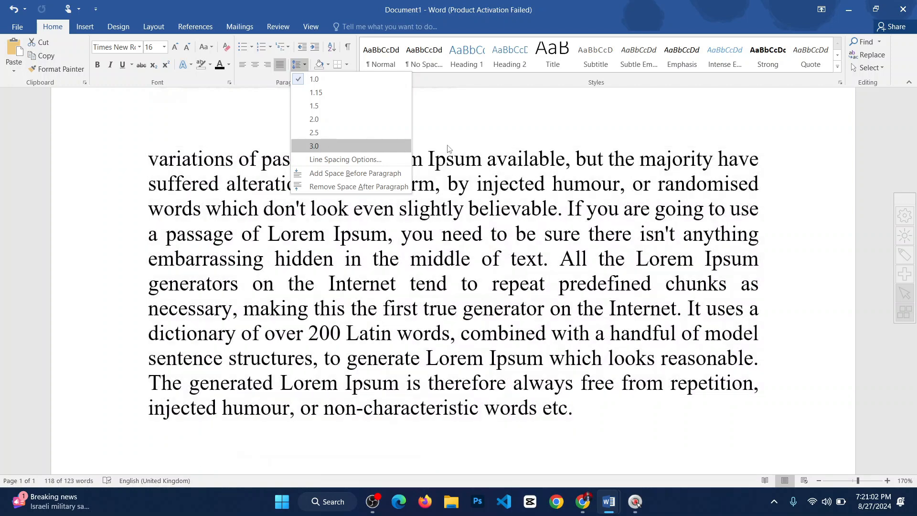
{"action": "left_click", "coordinate": [557, 178]}
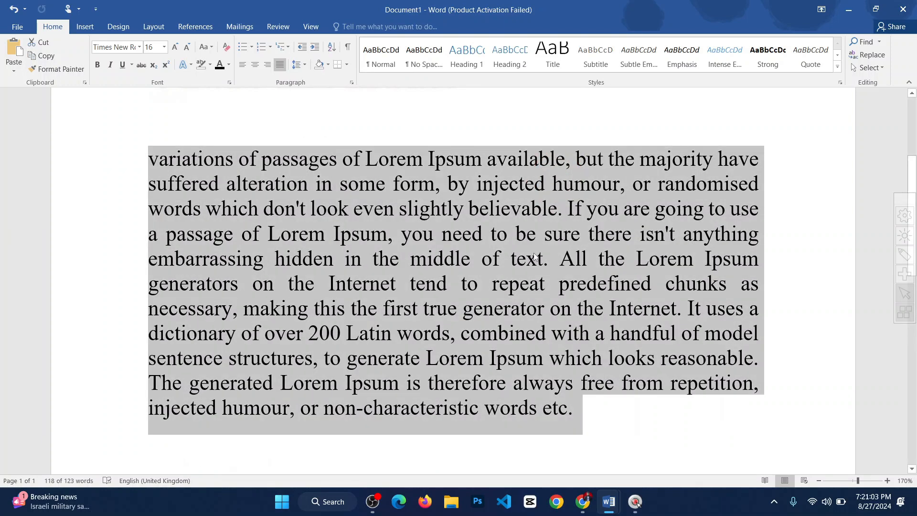
{"action": "left_click", "coordinate": [498, 254]}
{"action": "left_click", "coordinate": [484, 258]}
{"action": "key", "text": "Return"}
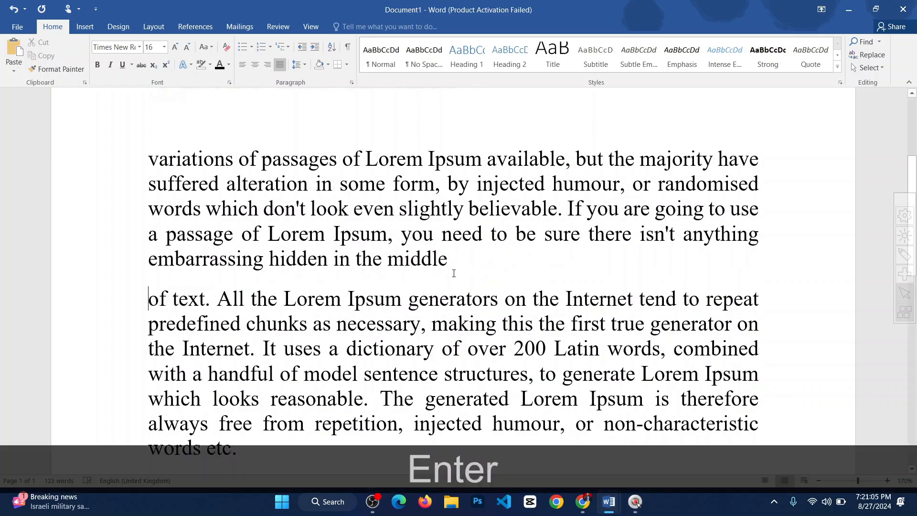
{"action": "key", "text": "Return"}
Remove the space after paragraph from both body paragraphs and the empty line between them.
{"action": "scroll", "coordinate": [268, 369], "scroll_direction": "down", "scroll_amount": 2}
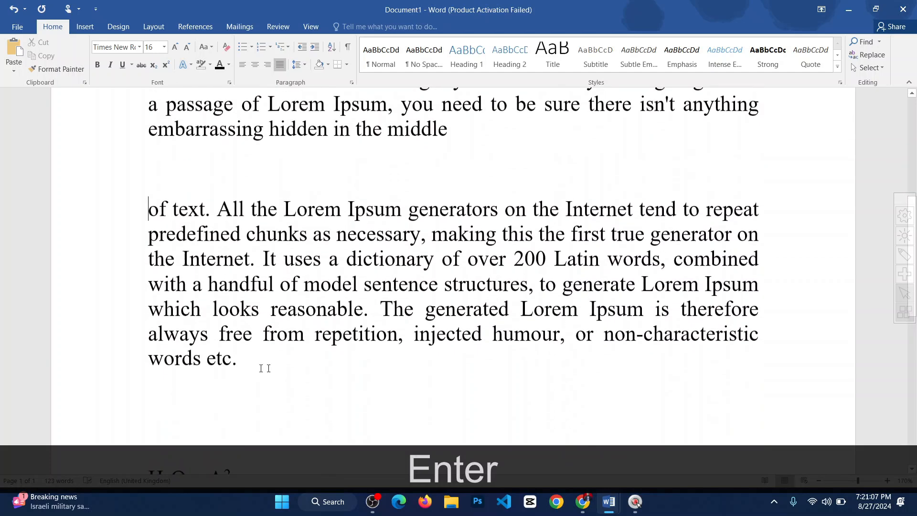
{"action": "left_click_drag", "start_coordinate": [268, 368], "coordinate": [352, 82]}
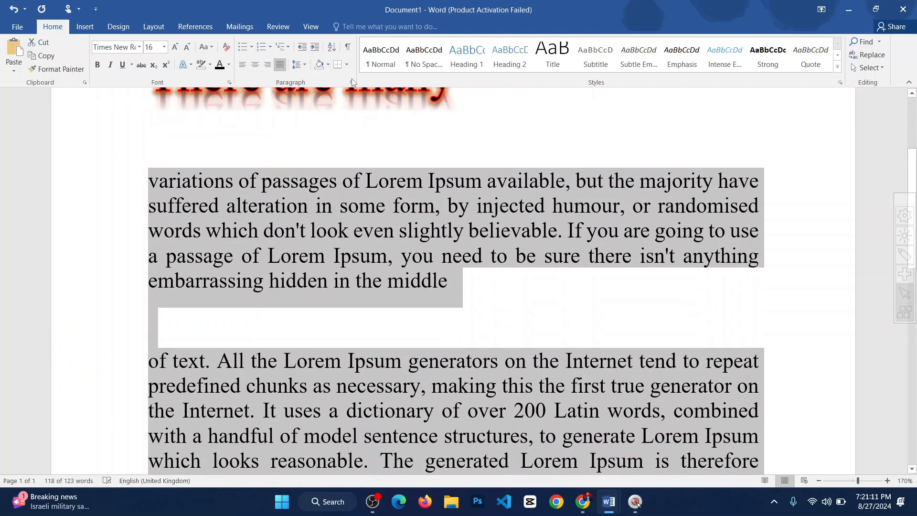
{"action": "left_click", "coordinate": [301, 64]}
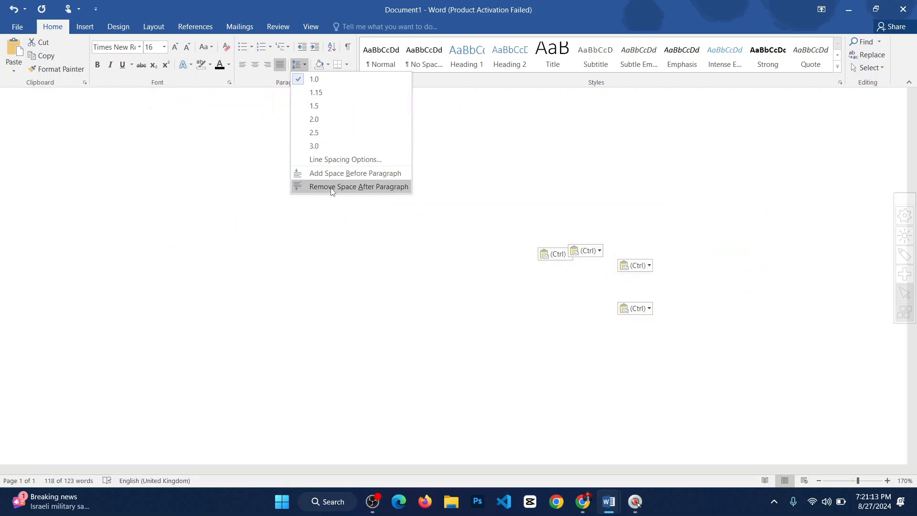
{"action": "left_click", "coordinate": [352, 186]}
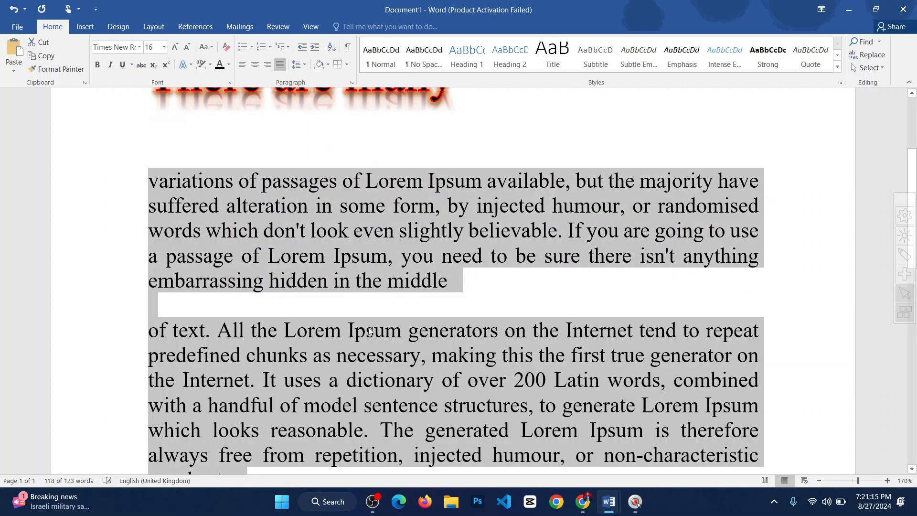
{"action": "left_click", "coordinate": [436, 299]}
{"action": "scroll", "coordinate": [373, 317], "scroll_direction": "down", "scroll_amount": 2}
{"action": "scroll", "coordinate": [373, 318], "scroll_direction": "down", "scroll_amount": 1}
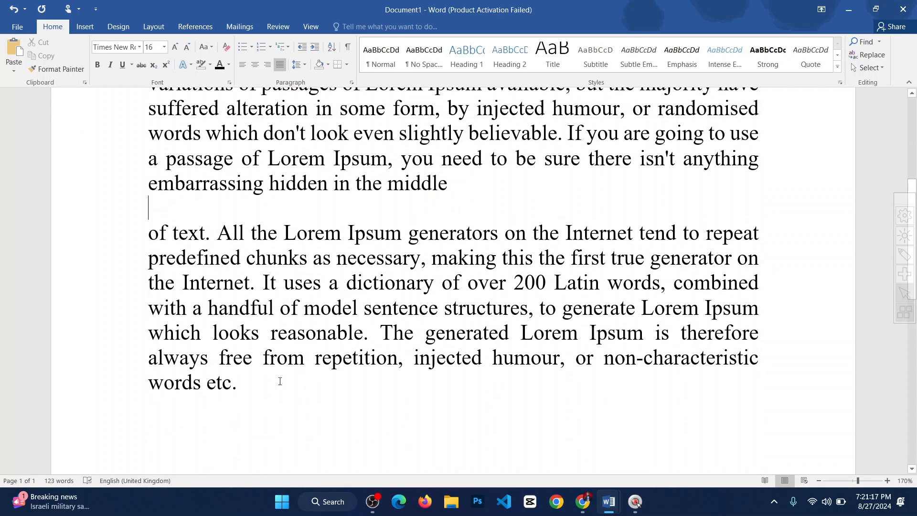
{"action": "left_click_drag", "start_coordinate": [280, 381], "coordinate": [143, 150]}
{"action": "left_click", "coordinate": [618, 233]}
{"action": "scroll", "coordinate": [378, 376], "scroll_direction": "up", "scroll_amount": 2}
{"action": "scroll", "coordinate": [410, 370], "scroll_direction": "down", "scroll_amount": 3}
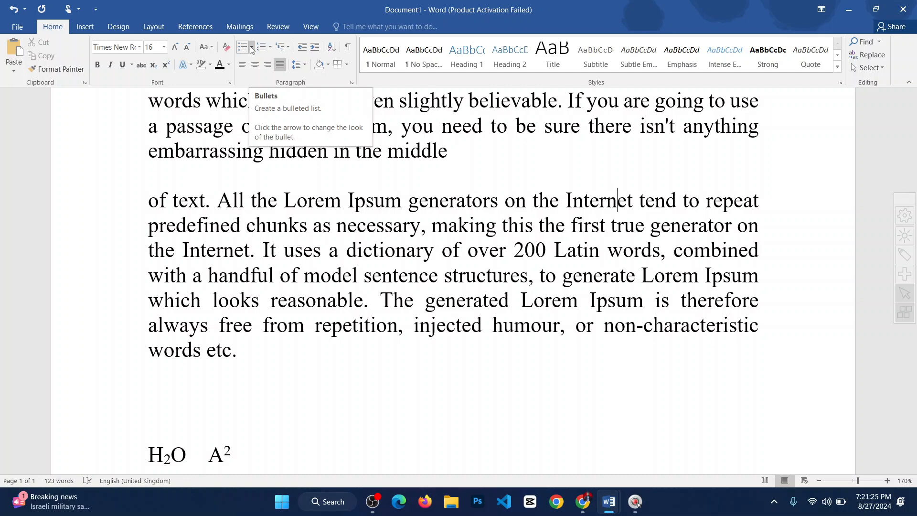
{"action": "scroll", "coordinate": [416, 349], "scroll_direction": "up", "scroll_amount": 3}
{"action": "scroll", "coordinate": [424, 348], "scroll_direction": "down", "scroll_amount": 2}
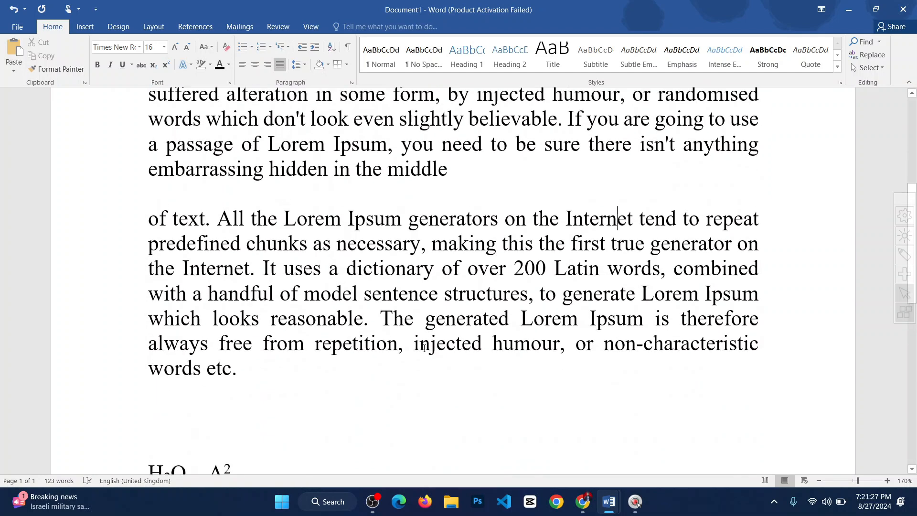
{"action": "scroll", "coordinate": [425, 347], "scroll_direction": "up", "scroll_amount": 3}
{"action": "left_click_drag", "start_coordinate": [149, 181], "coordinate": [375, 444]}
{"action": "left_click", "coordinate": [315, 419]}
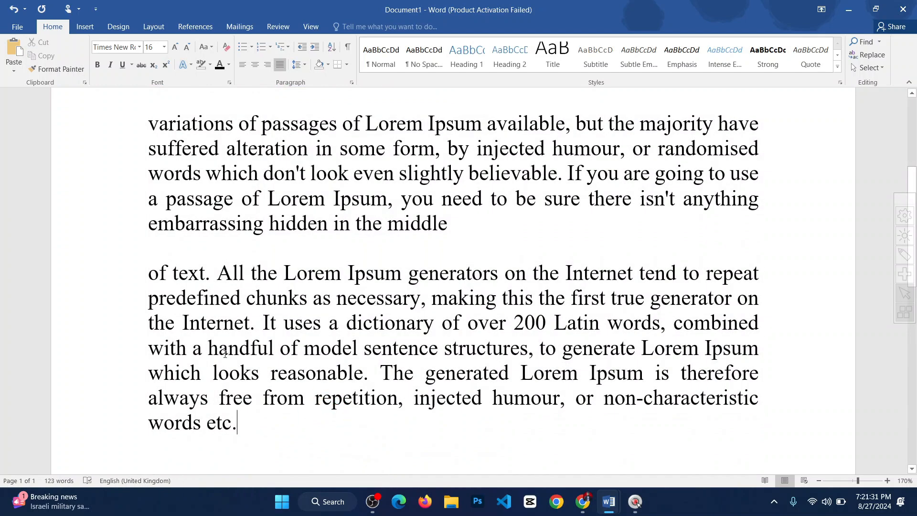
Try filled round bullets on both body paragraphs and switch them to hollow circle bullets.
{"action": "left_click_drag", "start_coordinate": [274, 439], "coordinate": [142, 131]}
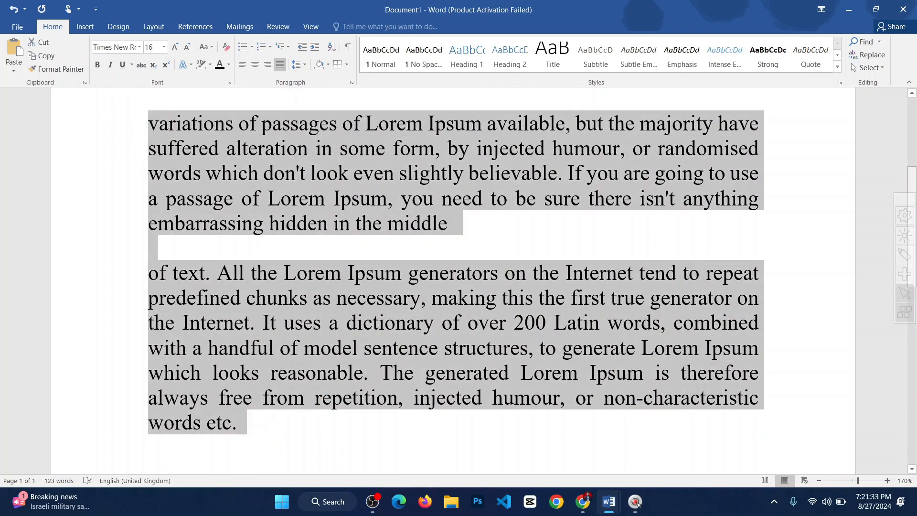
{"action": "left_click", "coordinate": [251, 47]}
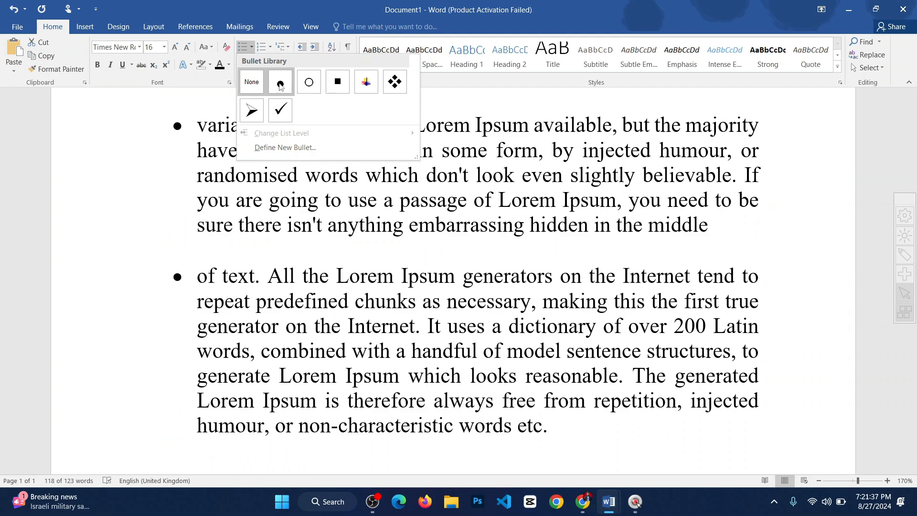
{"action": "left_click", "coordinate": [280, 85]}
{"action": "left_click", "coordinate": [251, 47]}
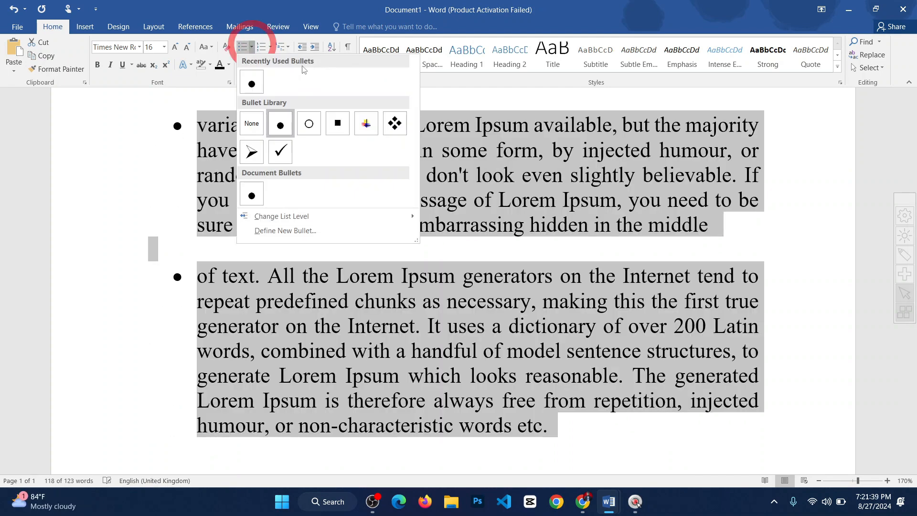
{"action": "left_click", "coordinate": [309, 123]}
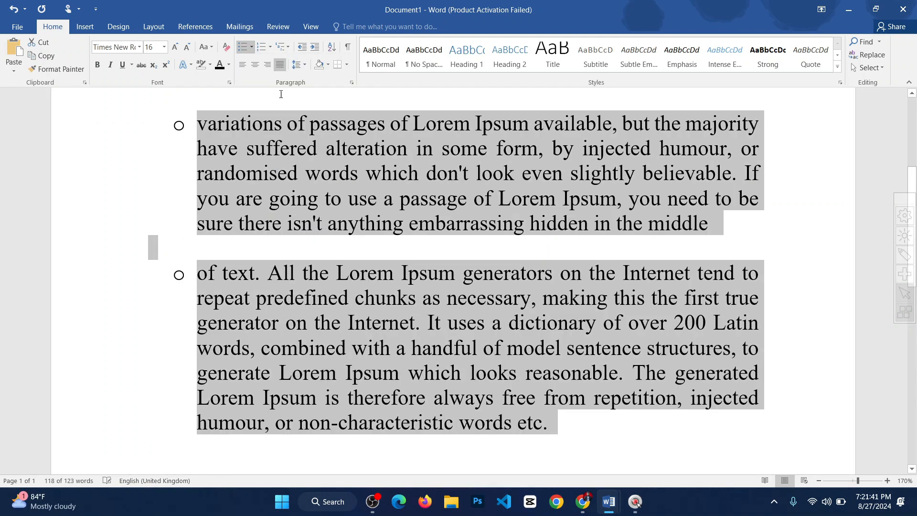
{"action": "scroll", "coordinate": [436, 211], "scroll_direction": "down", "scroll_amount": 7, "text": "ctrl"}
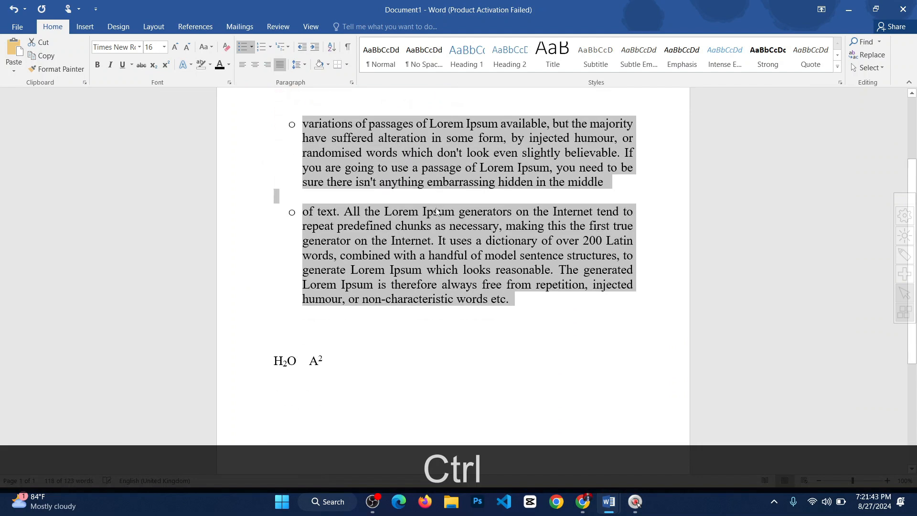
Remove the hollow circle bullets from both body paragraphs.
{"action": "left_click", "coordinate": [420, 195]}
{"action": "left_click_drag", "start_coordinate": [522, 321], "coordinate": [248, 111]}
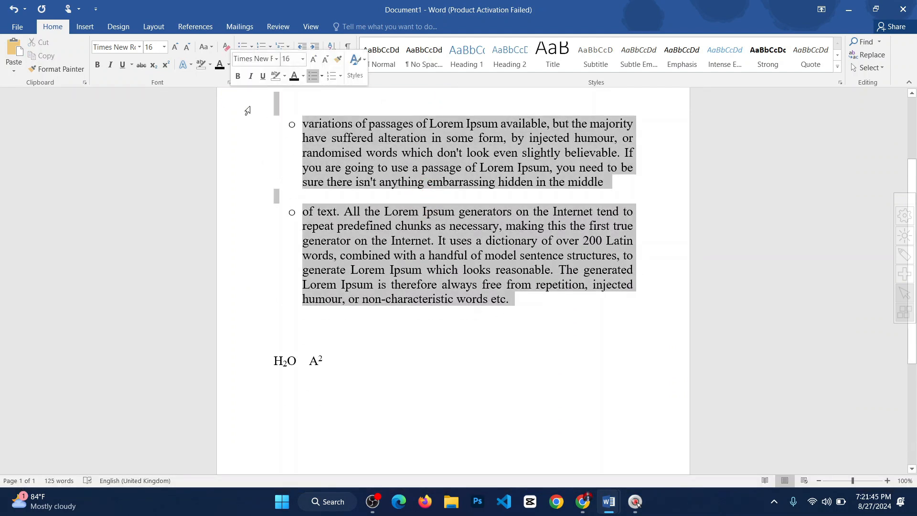
{"action": "left_click", "coordinate": [492, 262]}
{"action": "left_click_drag", "start_coordinate": [518, 312], "coordinate": [290, 125]}
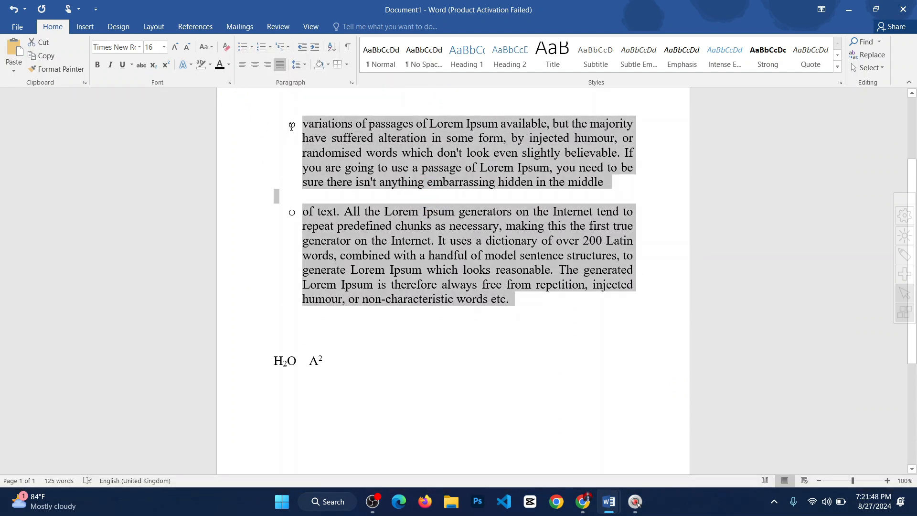
{"action": "left_click", "coordinate": [245, 47]}
Try the arrowhead bullets on both body paragraphs and undo them.
{"action": "left_click", "coordinate": [252, 47]}
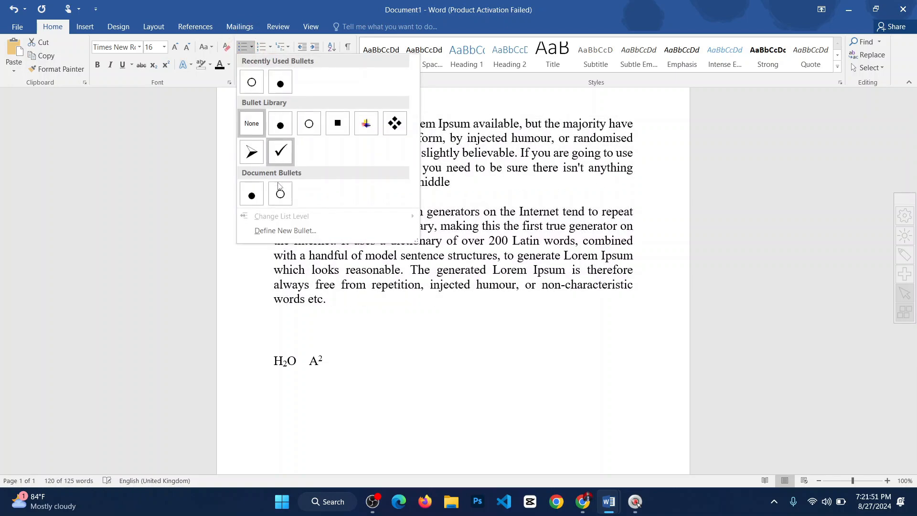
{"action": "left_click", "coordinate": [251, 152]}
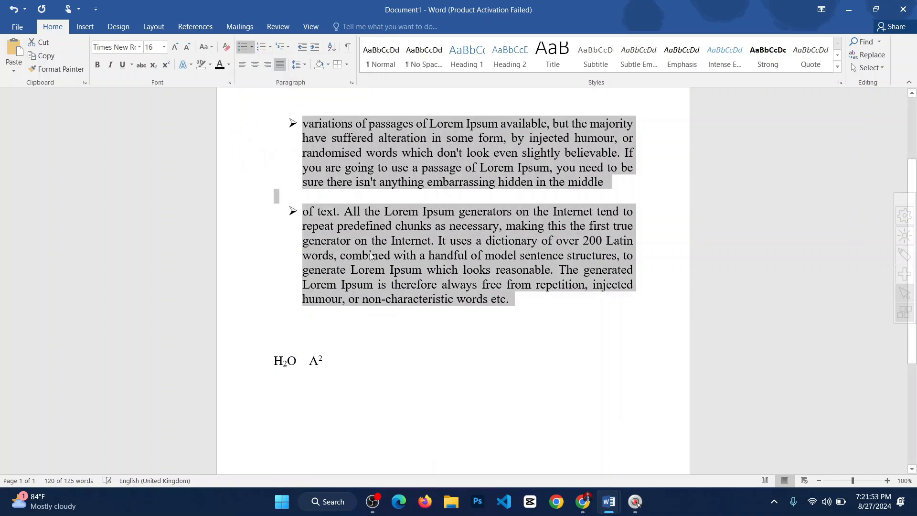
{"action": "key", "text": "ctrl+z"}
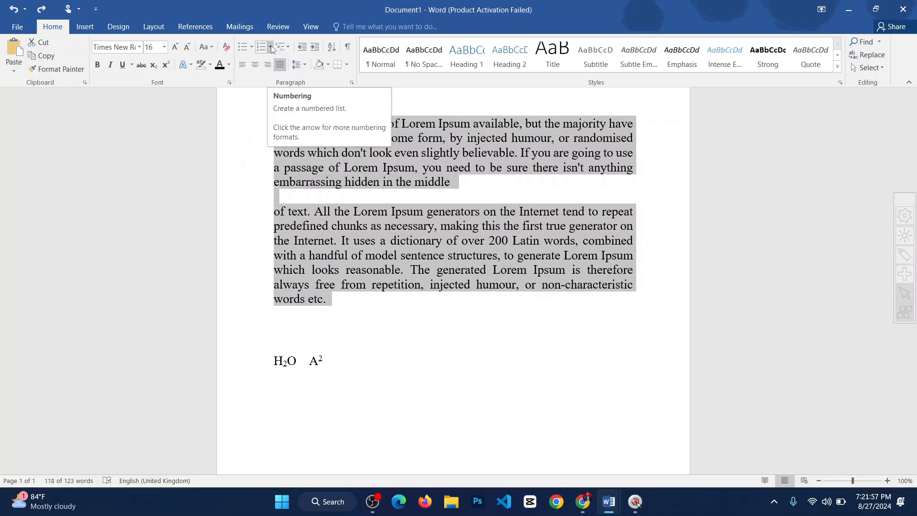
Try the 1. 2. 3. numbering format on both body paragraphs and remove it.
{"action": "left_click", "coordinate": [270, 47]}
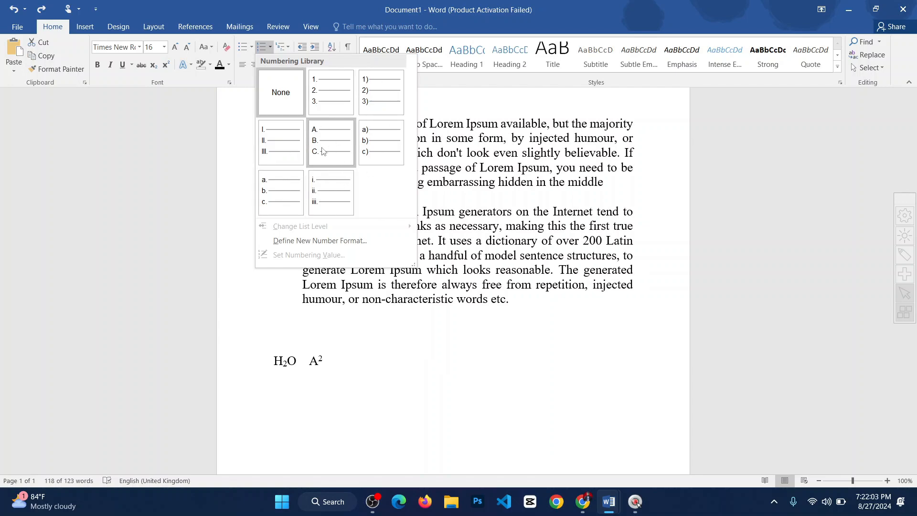
{"action": "left_click", "coordinate": [331, 93]}
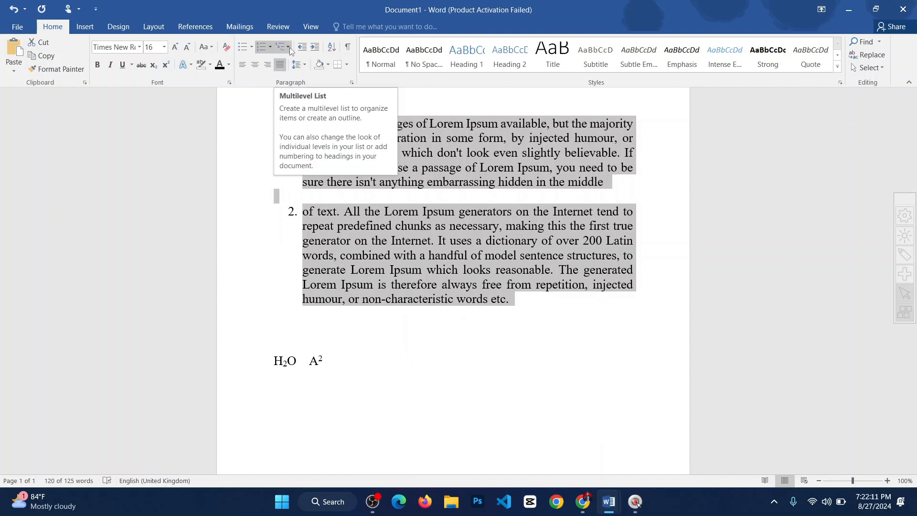
{"action": "left_click", "coordinate": [264, 45]}
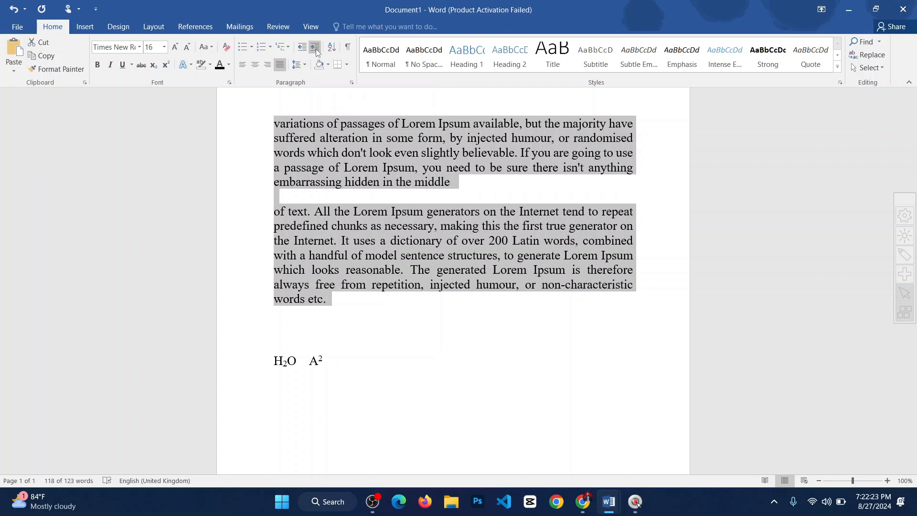
Increase the left indent of both body paragraphs by ten levels.
{"action": "left_click", "coordinate": [316, 49]}
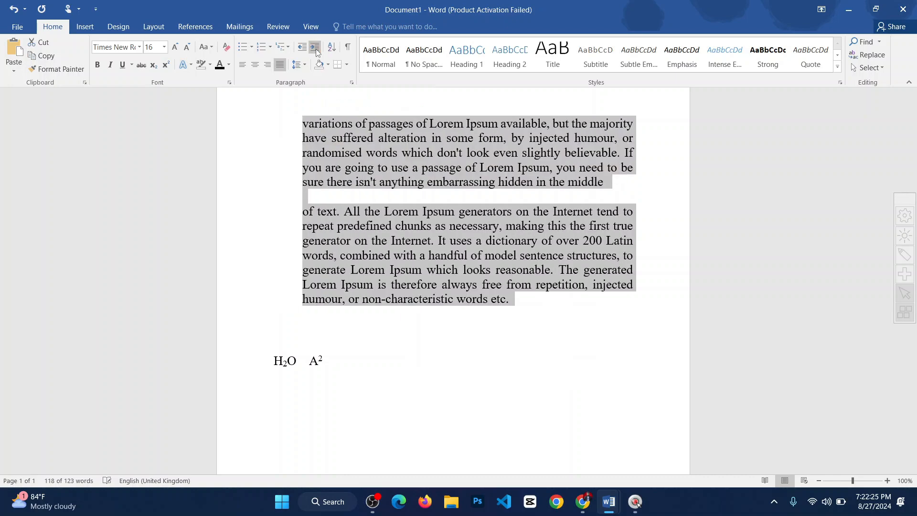
{"action": "left_click", "coordinate": [316, 49]}
{"action": "left_click", "coordinate": [316, 48]}
{"action": "left_click", "coordinate": [316, 48]}
{"action": "left_click", "coordinate": [317, 49]}
{"action": "left_click", "coordinate": [316, 49]}
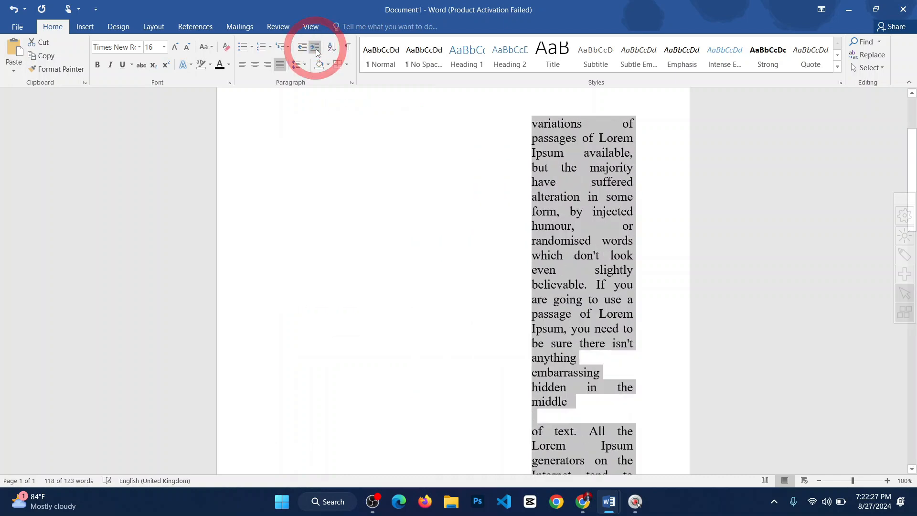
{"action": "left_click", "coordinate": [317, 49]}
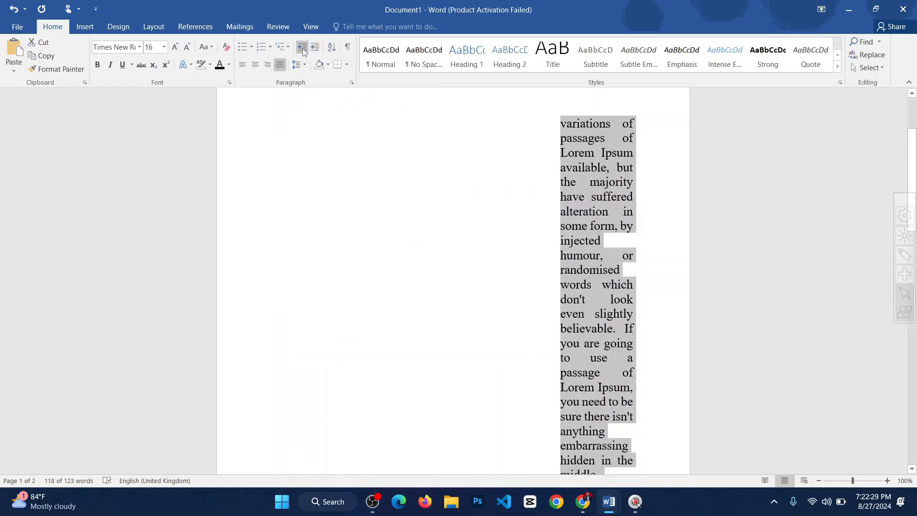
Decrease the left indent of both body paragraphs by ten levels, back to the page margin.
{"action": "left_click", "coordinate": [302, 49]}
{"action": "left_click", "coordinate": [302, 49]}
{"action": "left_click", "coordinate": [302, 49]}
{"action": "left_click", "coordinate": [302, 50]}
{"action": "left_click", "coordinate": [303, 49]}
{"action": "left_click", "coordinate": [303, 50]}
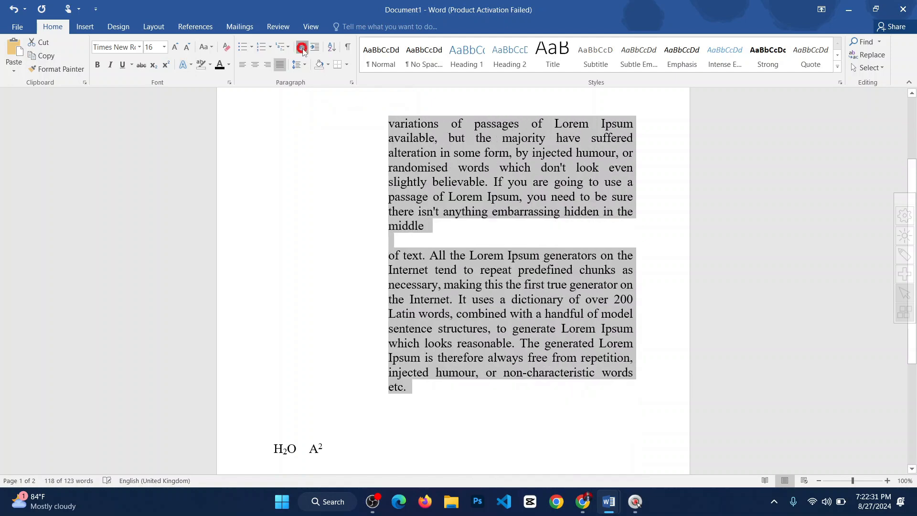
{"action": "left_click", "coordinate": [302, 49]}
{"action": "left_click", "coordinate": [303, 49]}
{"action": "left_click", "coordinate": [302, 50]}
{"action": "left_click", "coordinate": [302, 50]}
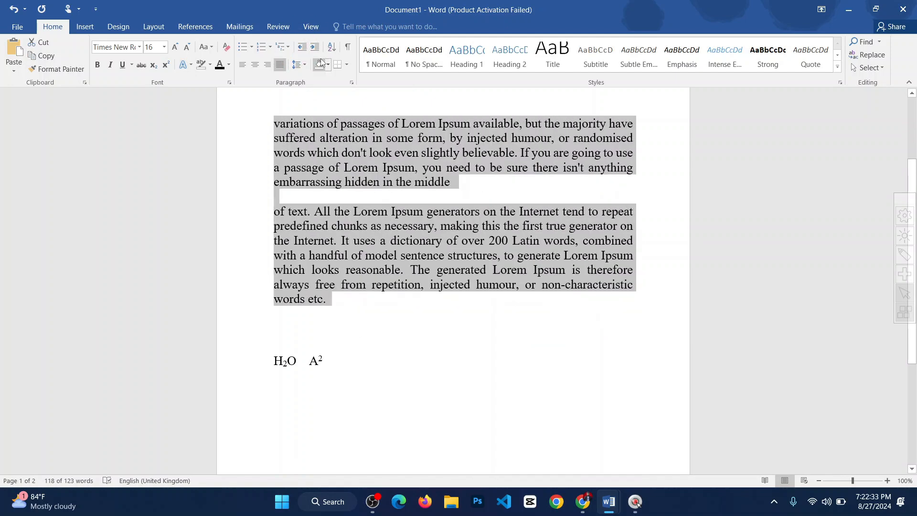
Start an unordered number list below the H₂O A² line, entering 1, 3, 4 and 6 on separate lines.
{"action": "scroll", "coordinate": [299, 252], "scroll_direction": "down", "scroll_amount": 2}
{"action": "scroll", "coordinate": [299, 252], "scroll_direction": "down", "scroll_amount": 2}
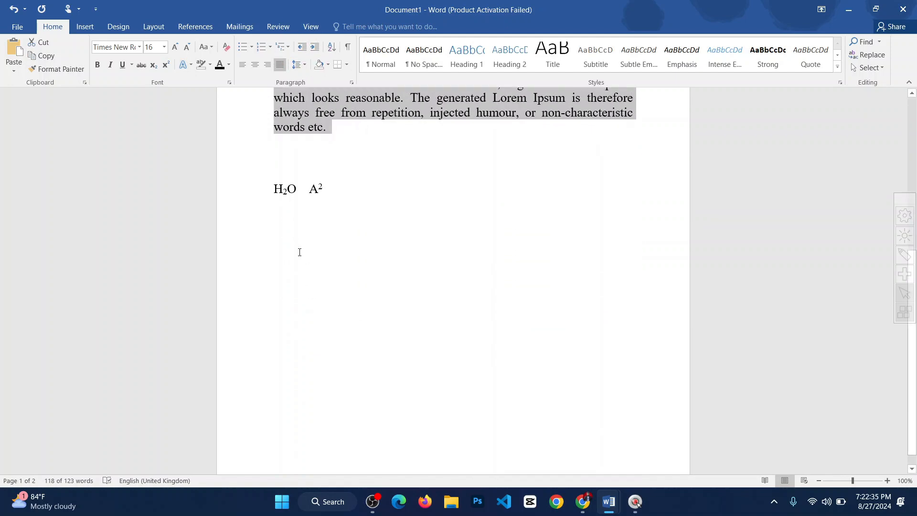
{"action": "left_click", "coordinate": [297, 240]}
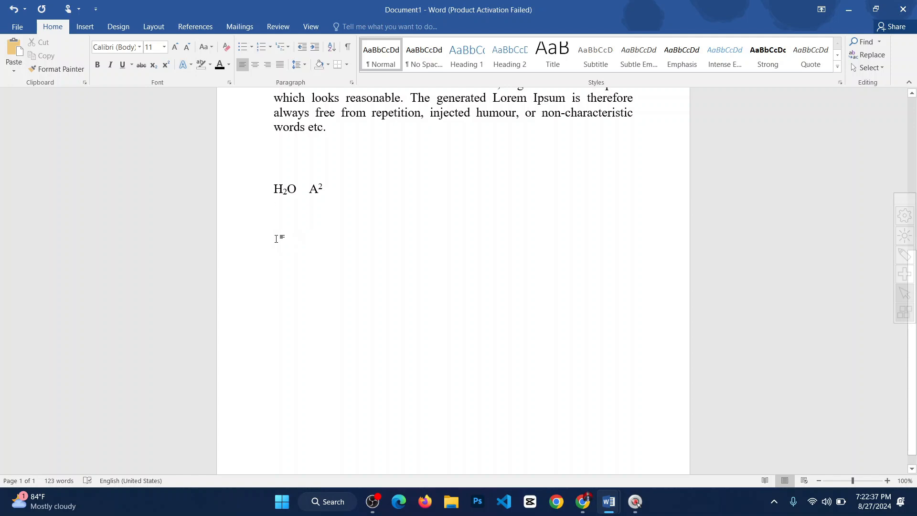
{"action": "key", "text": "Return"}
{"action": "type", "text": "1"}
{"action": "key", "text": "Return"}
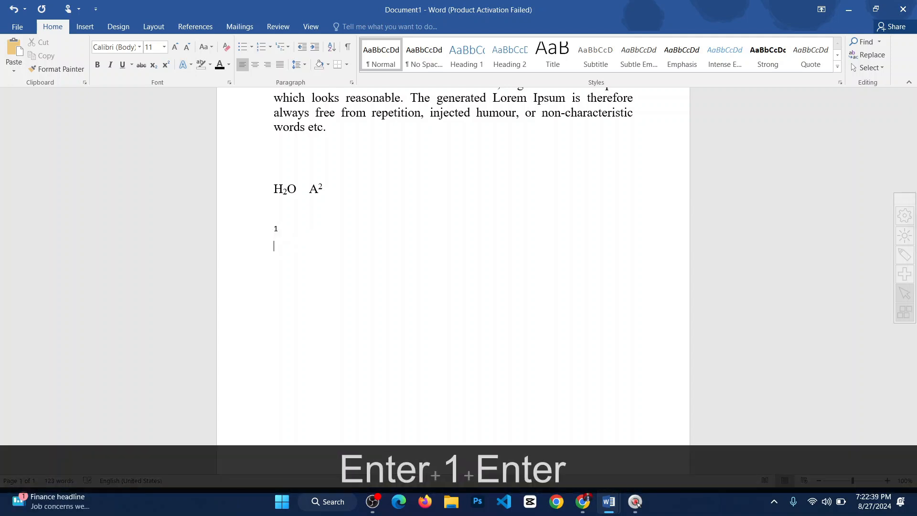
{"action": "type", "text": "3"}
{"action": "key", "text": "Return"}
{"action": "type", "text": "4"}
{"action": "key", "text": "Return"}
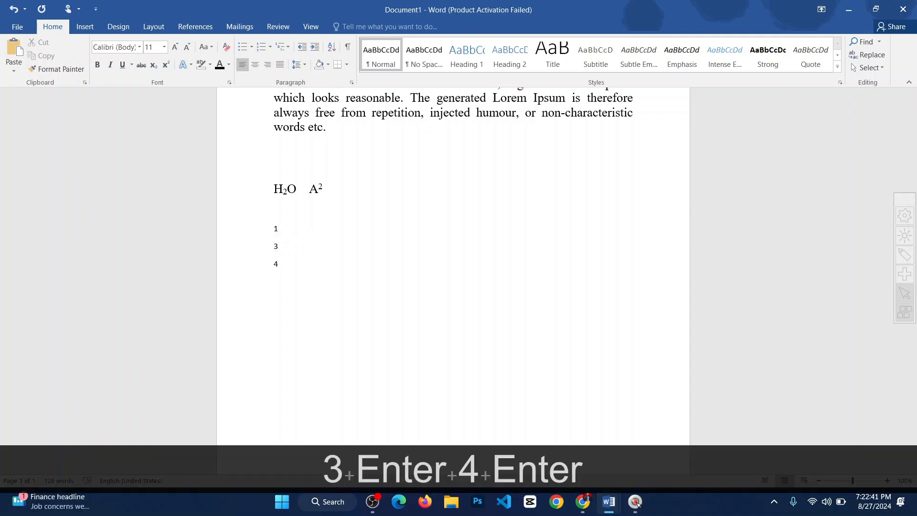
{"action": "type", "text": "6"}
{"action": "key", "text": "Return"}
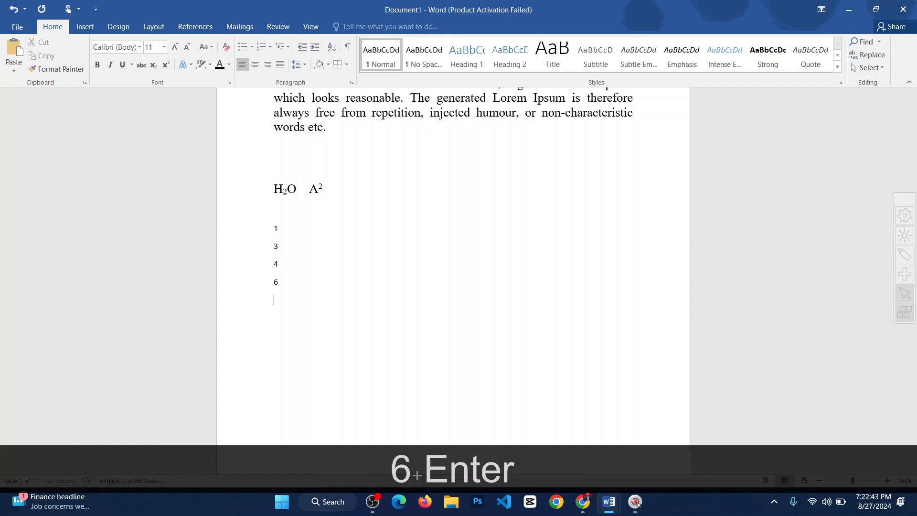
Continue the number list with 5, 2, 8, 7, 9 and 10, each on its own line.
{"action": "type", "text": "5"}
{"action": "key", "text": "Return"}
{"action": "type", "text": "2"}
{"action": "key", "text": "Return"}
{"action": "key", "text": "Return"}
{"action": "key", "text": "BackSpace"}
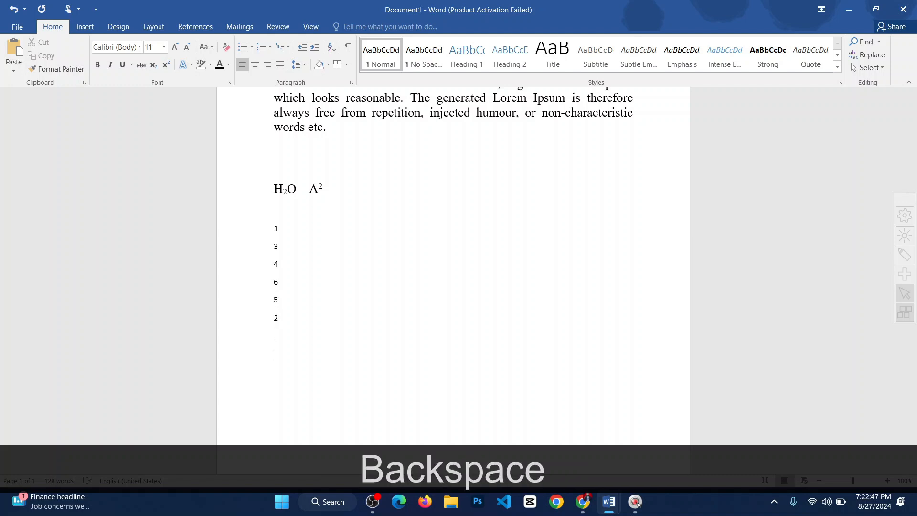
{"action": "type", "text": "8"}
{"action": "key", "text": "Return"}
{"action": "type", "text": "7"}
{"action": "key", "text": "Return"}
{"action": "type", "text": "9"}
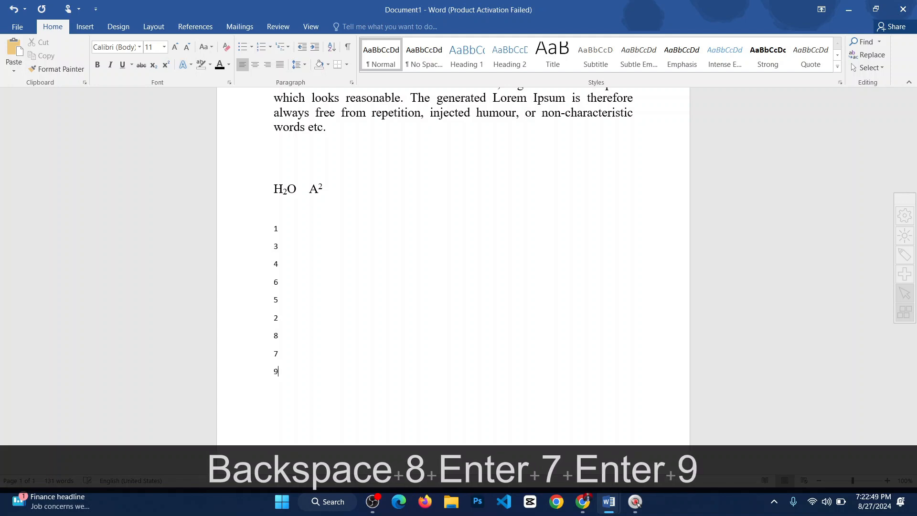
{"action": "key", "text": "Return"}
{"action": "type", "text": "10"}
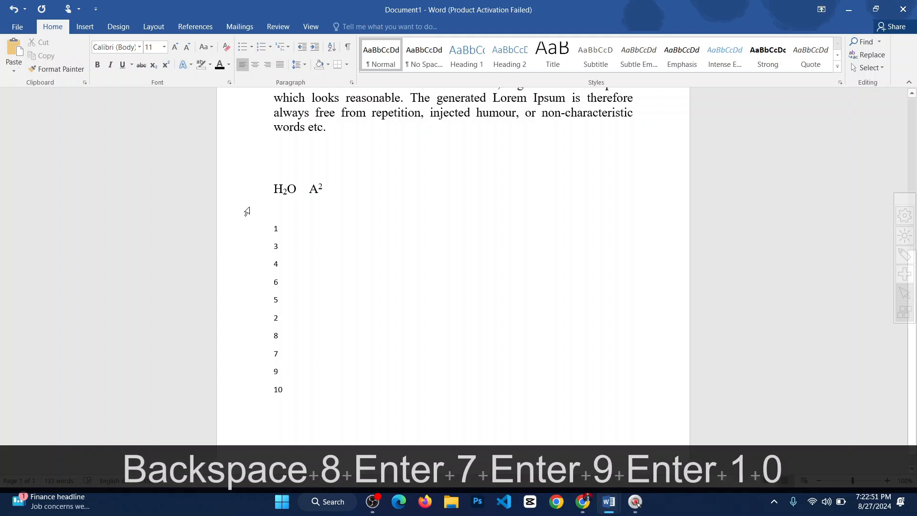
Sort the number list by paragraphs as type Number in ascending order, with no header row.
{"action": "left_click_drag", "start_coordinate": [286, 389], "coordinate": [252, 232]}
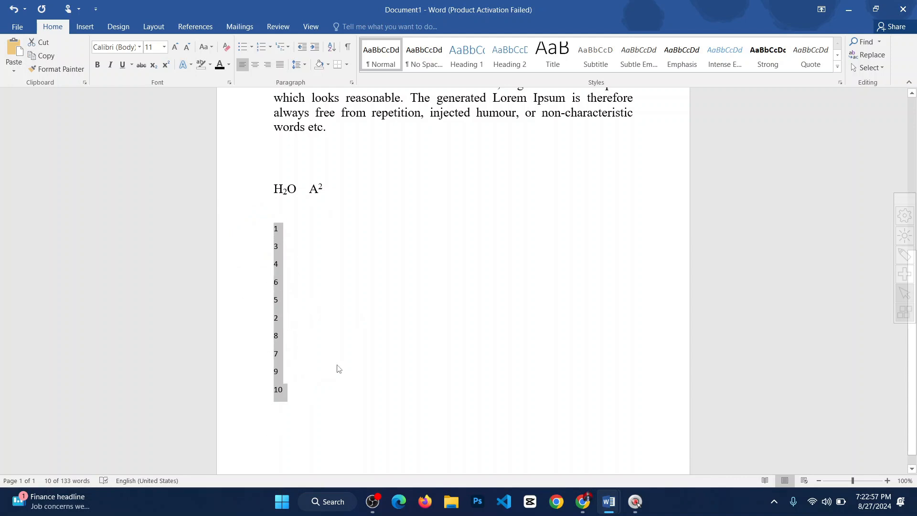
{"action": "left_click", "coordinate": [330, 48]}
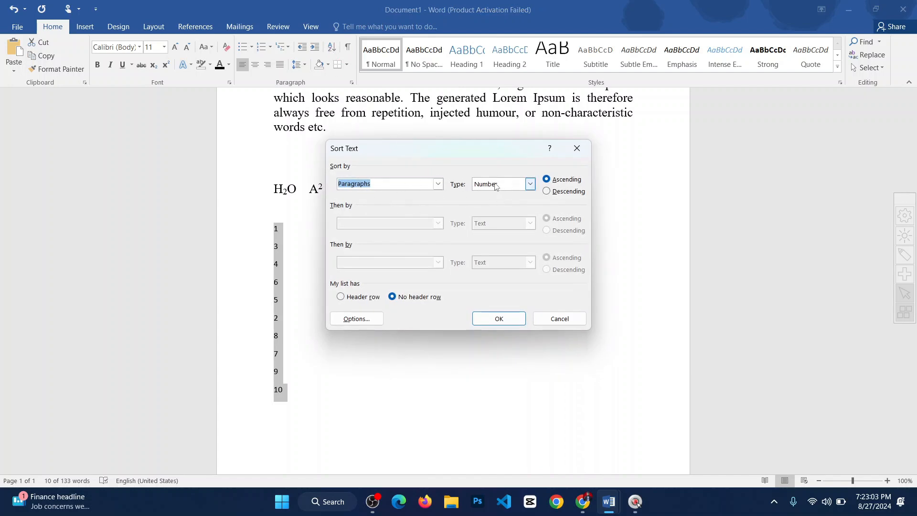
{"action": "left_click", "coordinate": [499, 318]}
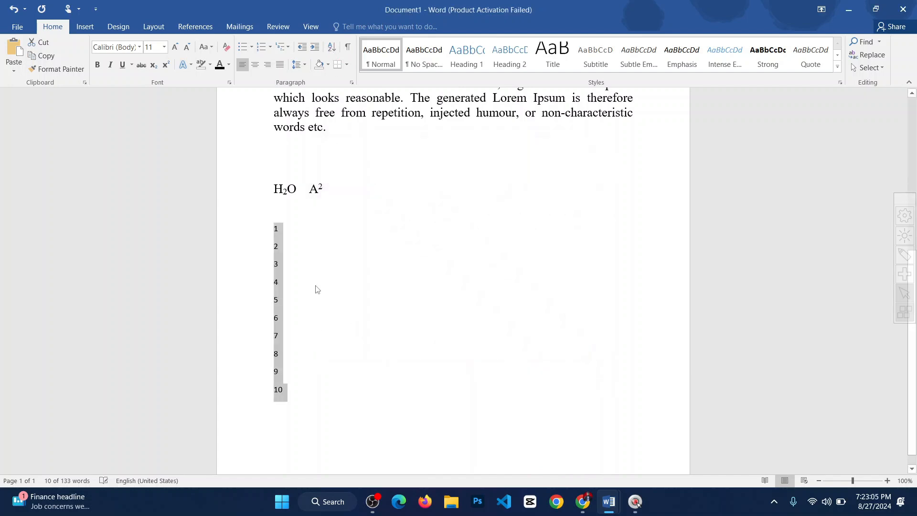
{"action": "left_click", "coordinate": [337, 286]}
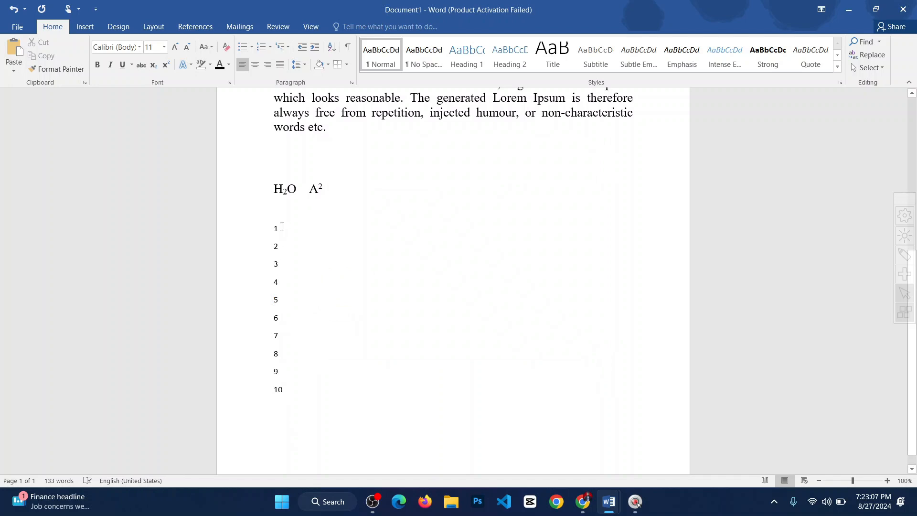
{"action": "left_click_drag", "start_coordinate": [270, 230], "coordinate": [244, 225]}
{"action": "left_click", "coordinate": [403, 389]}
{"action": "left_click", "coordinate": [449, 348]}
{"action": "scroll", "coordinate": [400, 309], "scroll_direction": "up", "scroll_amount": 1}
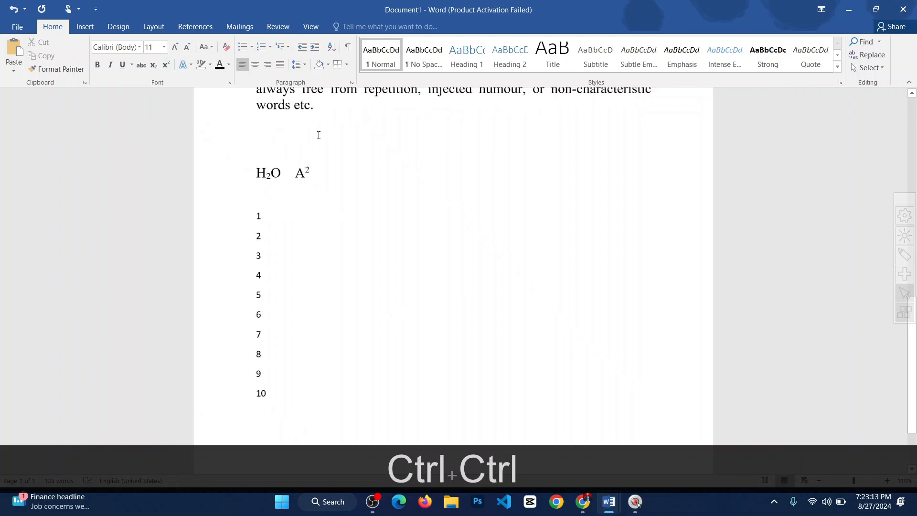
{"action": "left_click", "coordinate": [352, 243]}
{"action": "scroll", "coordinate": [286, 231], "scroll_direction": "up", "scroll_amount": 4}
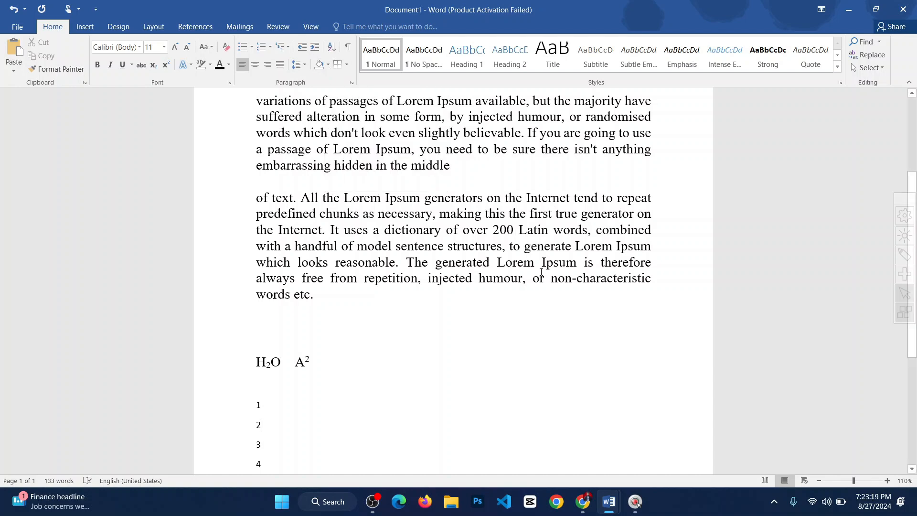
Delete the words "variations of passages of" from the start of the first body paragraph.
{"action": "key", "text": "ctrl+Home"}
{"action": "scroll", "coordinate": [484, 314], "scroll_direction": "up", "scroll_amount": 5}
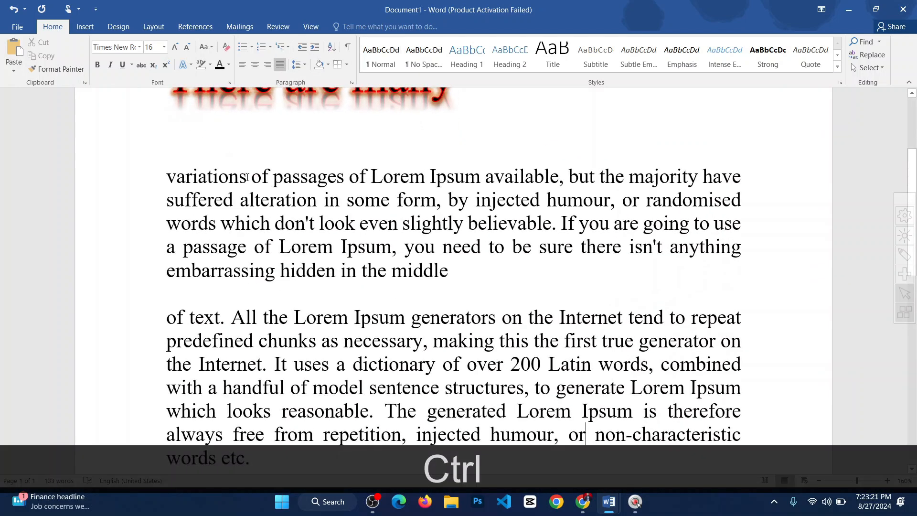
{"action": "left_click_drag", "start_coordinate": [367, 177], "coordinate": [167, 177]}
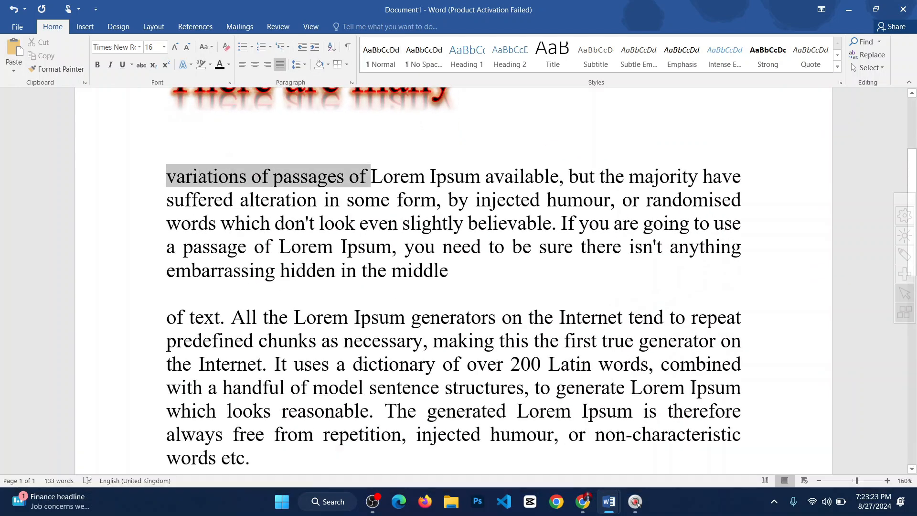
{"action": "key", "text": "BackSpace"}
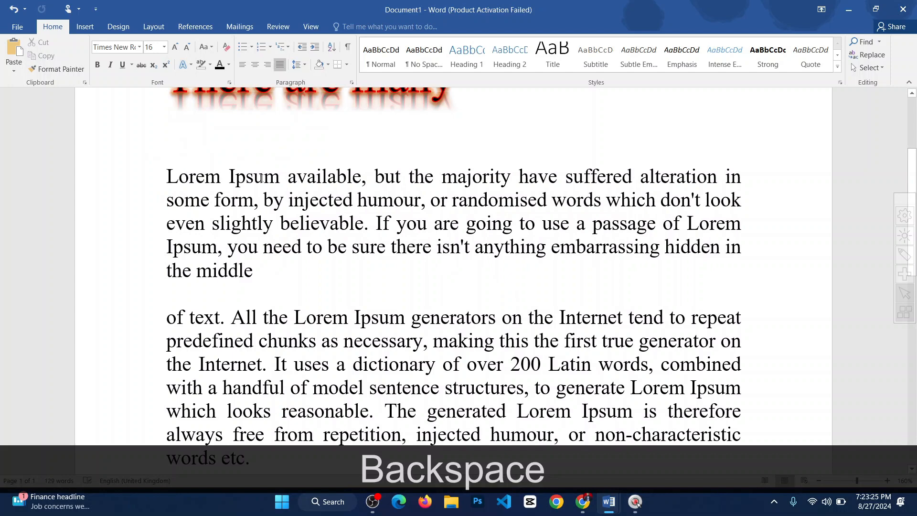
Split the first body paragraph after "Lorem Ipsum", leaving blank space before "available, but the majority".
{"action": "left_click", "coordinate": [281, 176]}
{"action": "key", "text": "Return"}
{"action": "key", "text": "Return"}
{"action": "key", "text": "Return"}
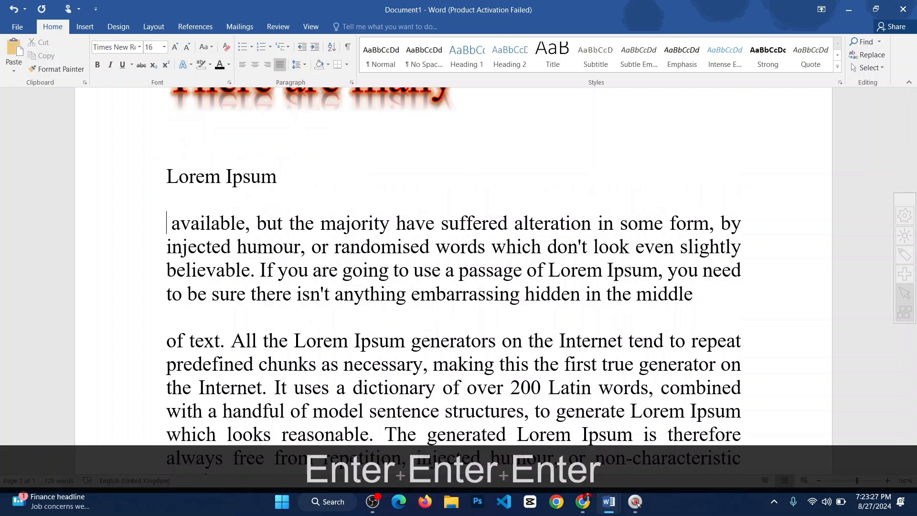
Delete the H₂O A² line and the whole number list from 1 to 10 below the body text.
{"action": "scroll", "coordinate": [286, 350], "scroll_direction": "down", "scroll_amount": 4}
{"action": "scroll", "coordinate": [287, 350], "scroll_direction": "down", "scroll_amount": 5, "text": "ctrl"}
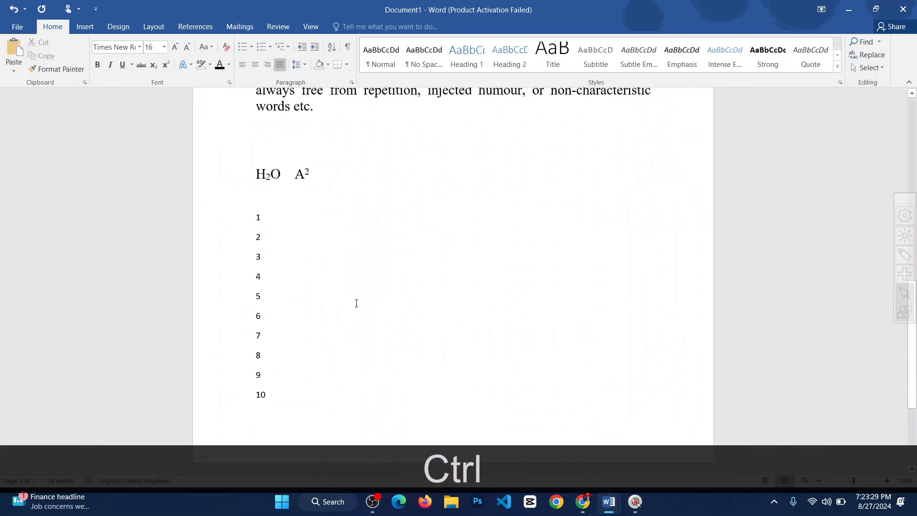
{"action": "left_click_drag", "start_coordinate": [271, 396], "coordinate": [216, 176]}
{"action": "key", "text": "Delete"}
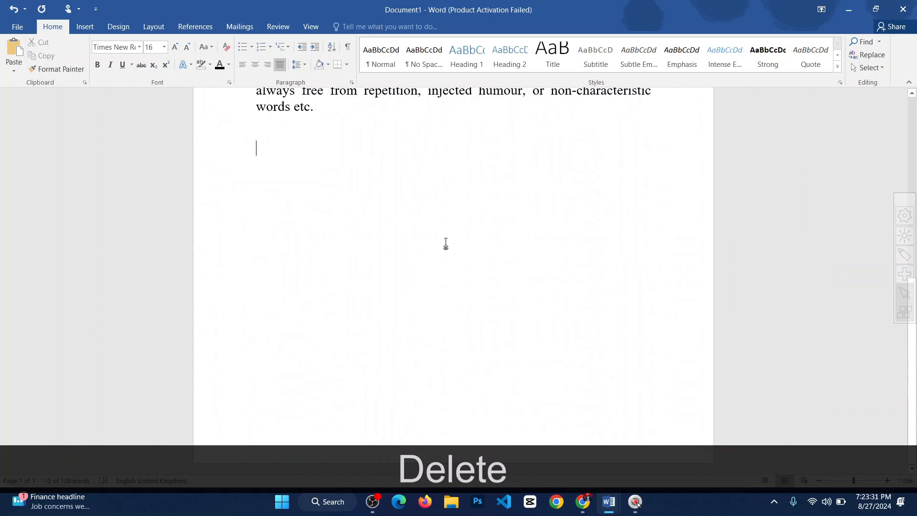
Insert a table with three columns and two rows below the body text.
{"action": "left_click", "coordinate": [85, 26]}
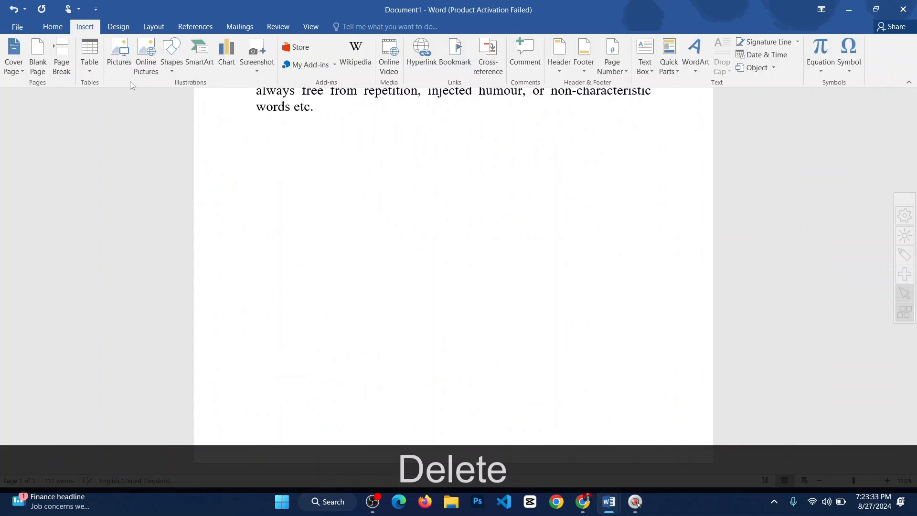
{"action": "left_click", "coordinate": [91, 70]}
{"action": "left_click", "coordinate": [114, 113]}
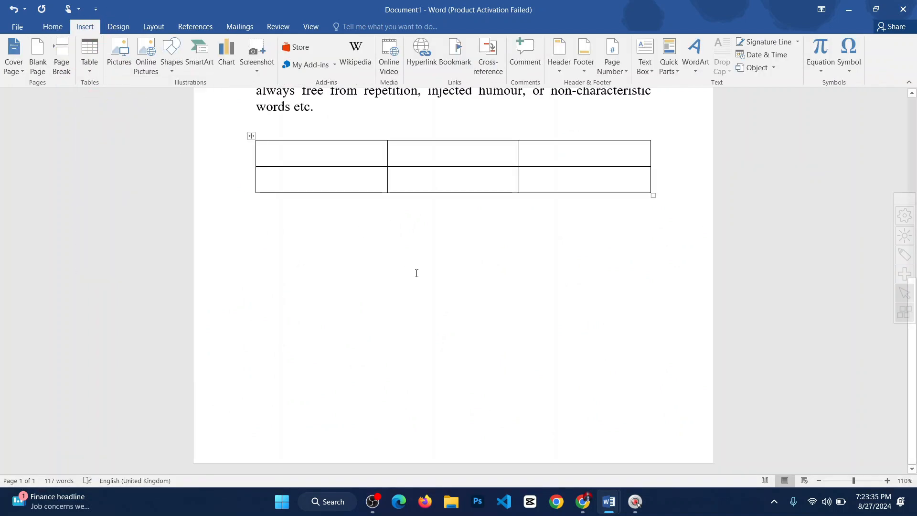
{"action": "left_click", "coordinate": [548, 199]}
{"action": "scroll", "coordinate": [550, 225], "scroll_direction": "up", "scroll_amount": 1}
{"action": "left_click_drag", "start_coordinate": [548, 226], "coordinate": [338, 217]}
{"action": "left_click", "coordinate": [425, 317]}
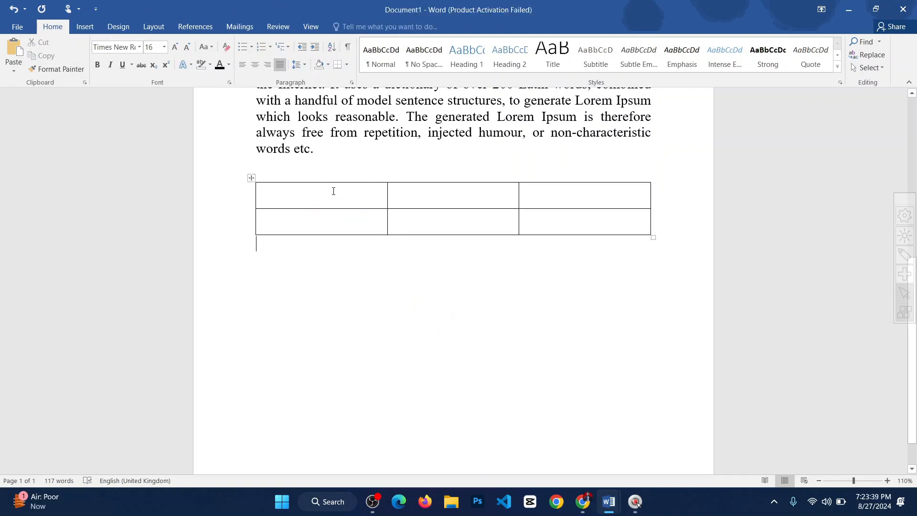
{"action": "left_click", "coordinate": [325, 192]}
{"action": "left_click", "coordinate": [435, 196]}
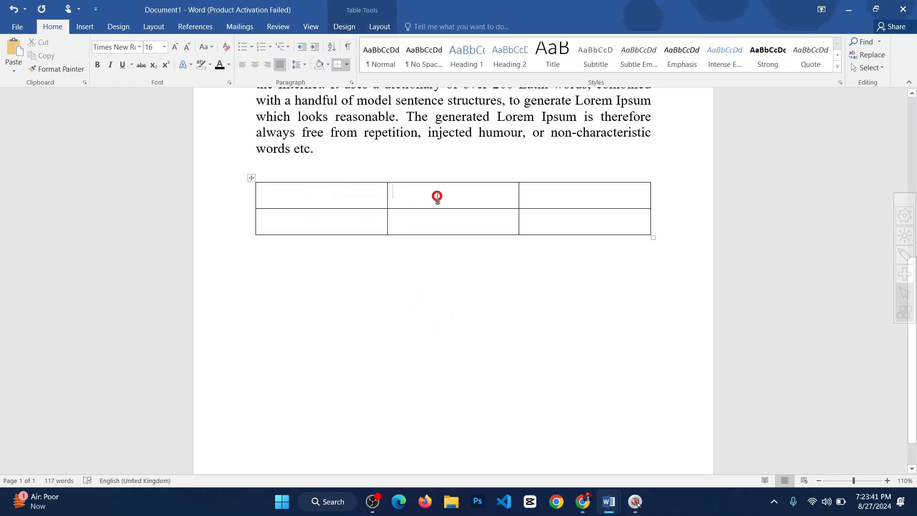
{"action": "left_click", "coordinate": [581, 205]}
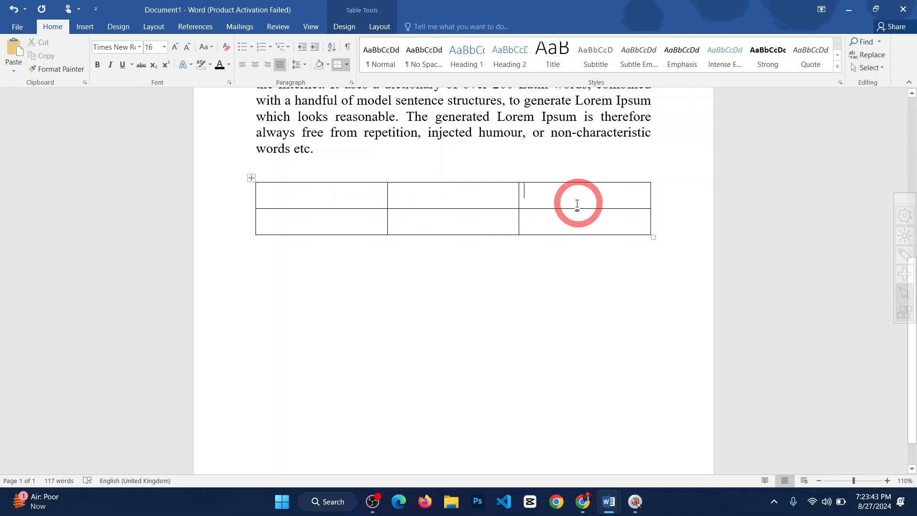
{"action": "left_click", "coordinate": [485, 223]}
{"action": "left_click", "coordinate": [542, 221]}
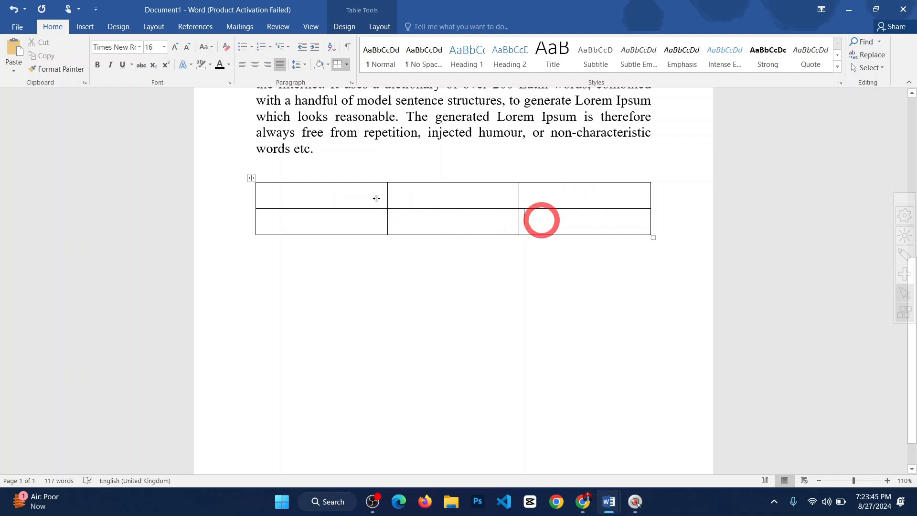
Shade the table's first cell in the top row dark theme blue and the last cell in the second row standard red.
{"action": "left_click", "coordinate": [342, 188]}
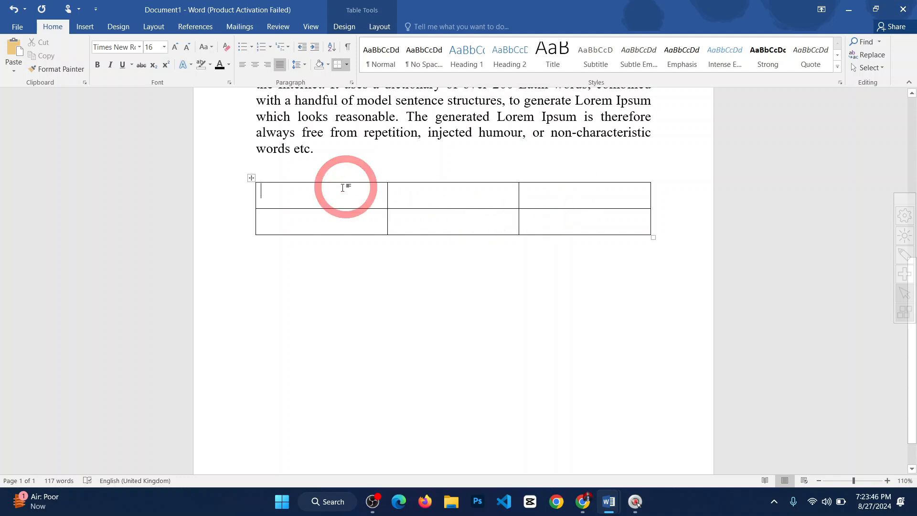
{"action": "left_click", "coordinate": [328, 64]}
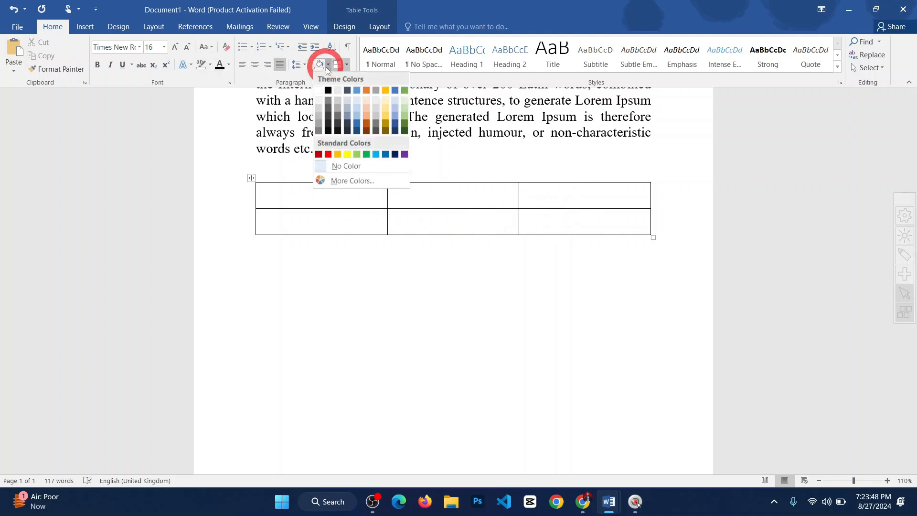
{"action": "left_click", "coordinate": [360, 124]}
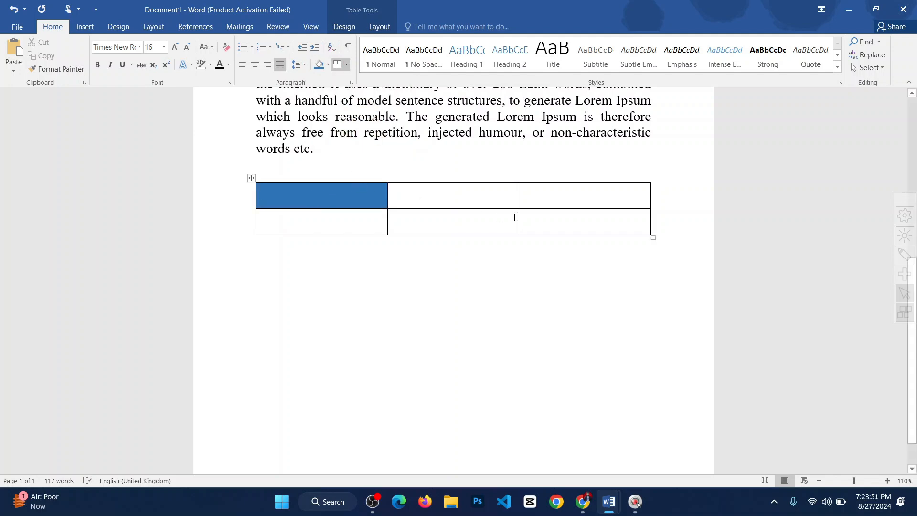
{"action": "left_click", "coordinate": [565, 225]}
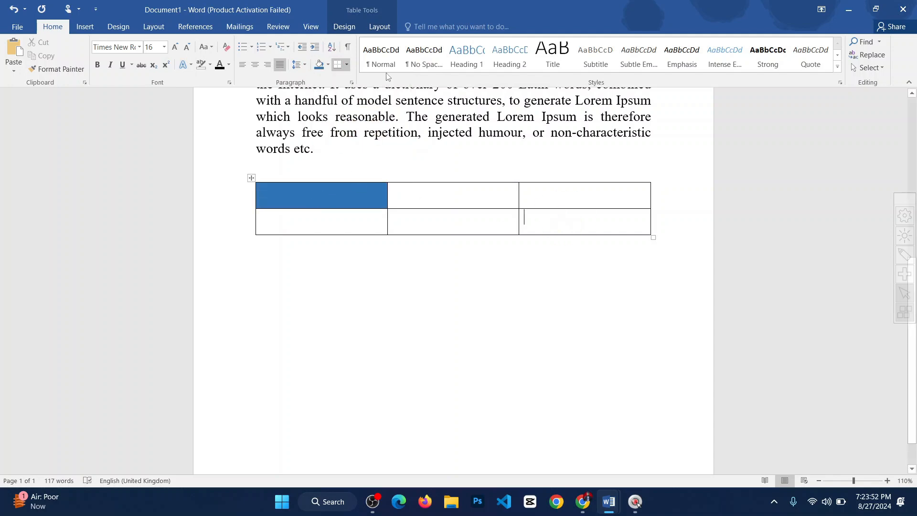
{"action": "left_click", "coordinate": [327, 65]}
{"action": "left_click", "coordinate": [328, 154]}
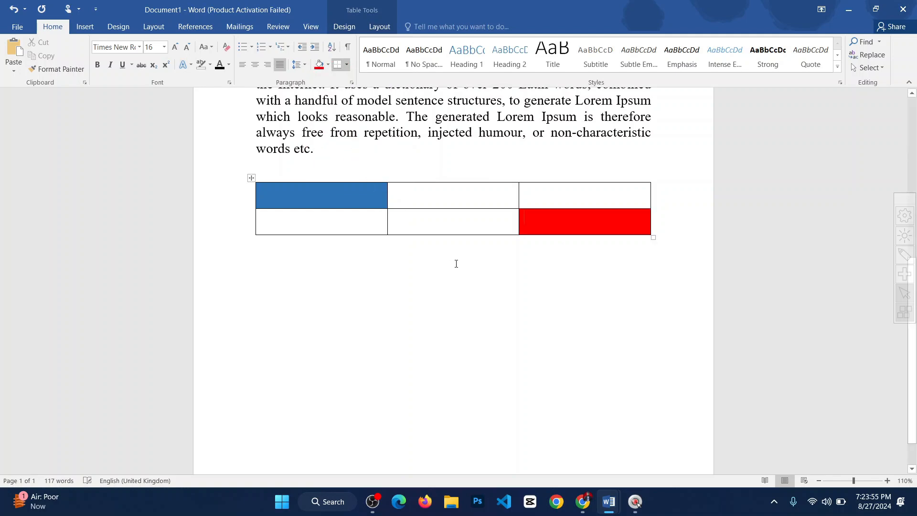
Delete the whole three-column table below the body text.
{"action": "left_click", "coordinate": [489, 229]}
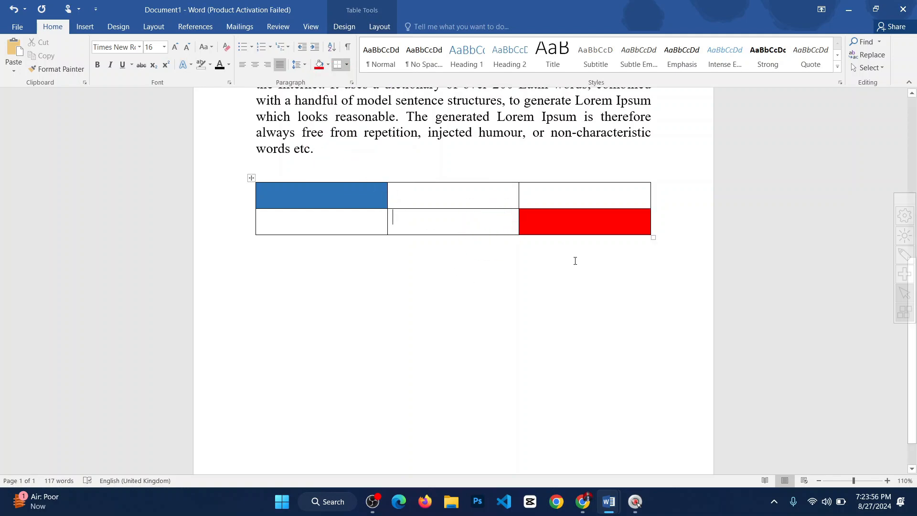
{"action": "left_click", "coordinate": [251, 179]}
{"action": "right_click", "coordinate": [252, 179]}
{"action": "left_click", "coordinate": [282, 194]}
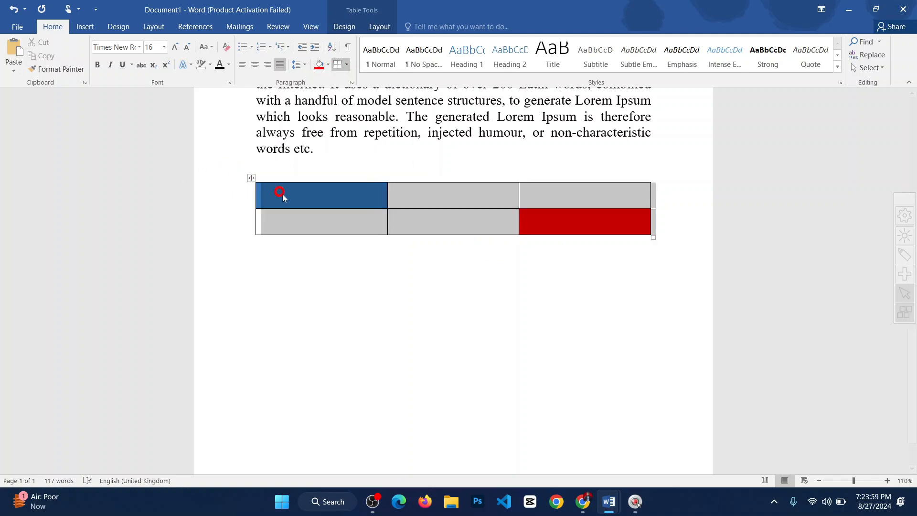
Shade the "Lorem Ipsum" line under the title with standard yellow.
{"action": "scroll", "coordinate": [363, 266], "scroll_direction": "up", "scroll_amount": 6}
{"action": "scroll", "coordinate": [404, 275], "scroll_direction": "up", "scroll_amount": 4, "text": "ctrl"}
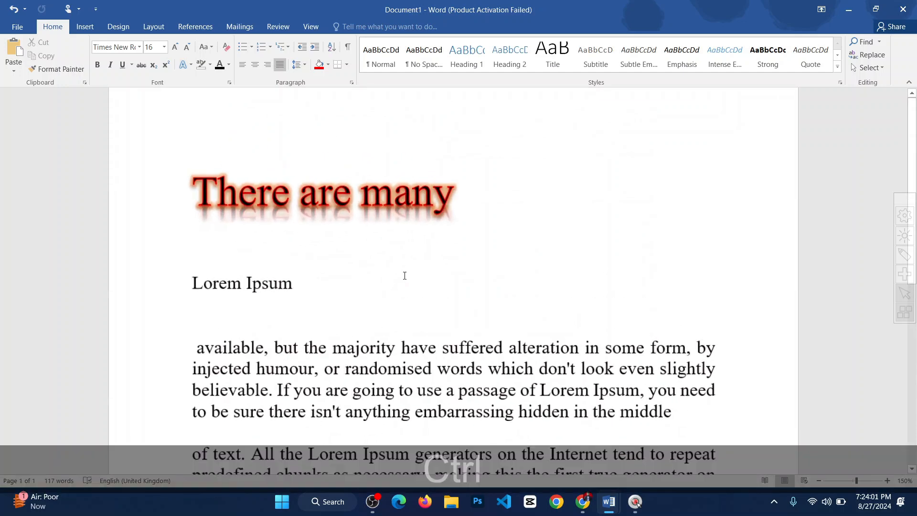
{"action": "scroll", "coordinate": [336, 258], "scroll_direction": "down", "scroll_amount": 3}
{"action": "left_click", "coordinate": [282, 176]}
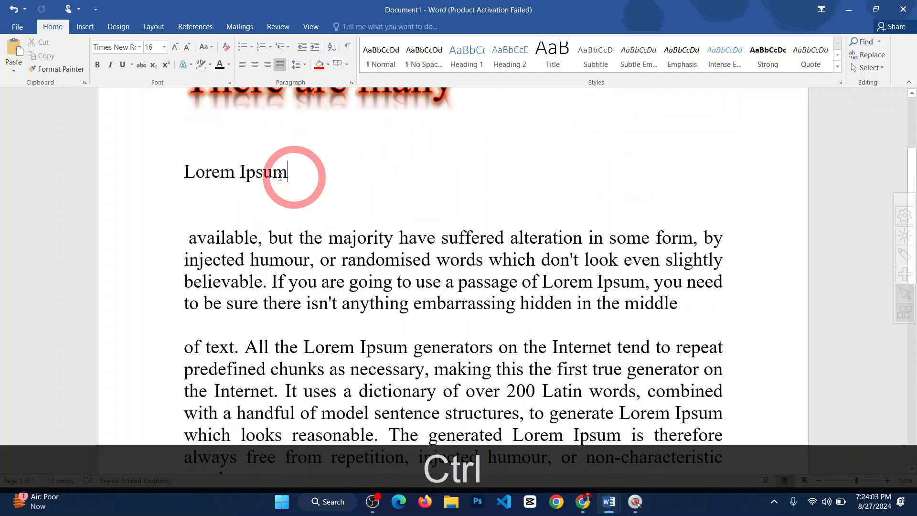
{"action": "left_click", "coordinate": [328, 65]}
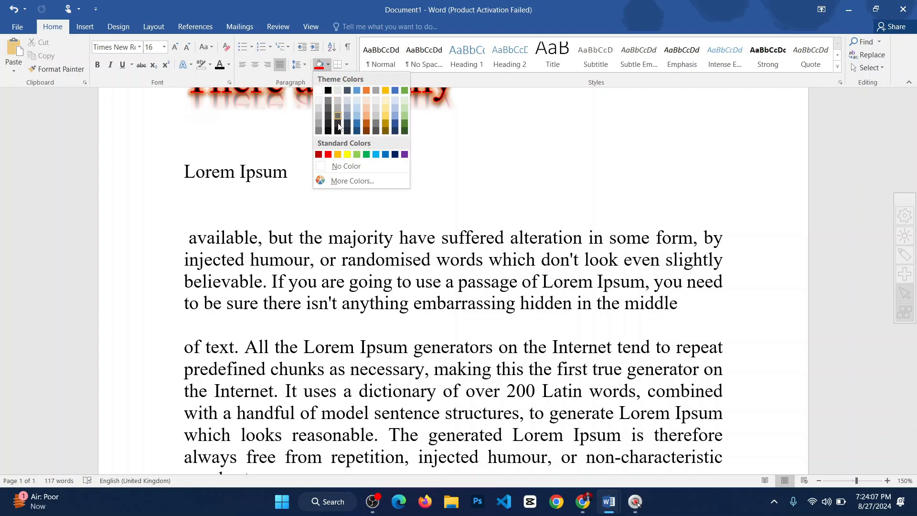
{"action": "left_click", "coordinate": [348, 155]}
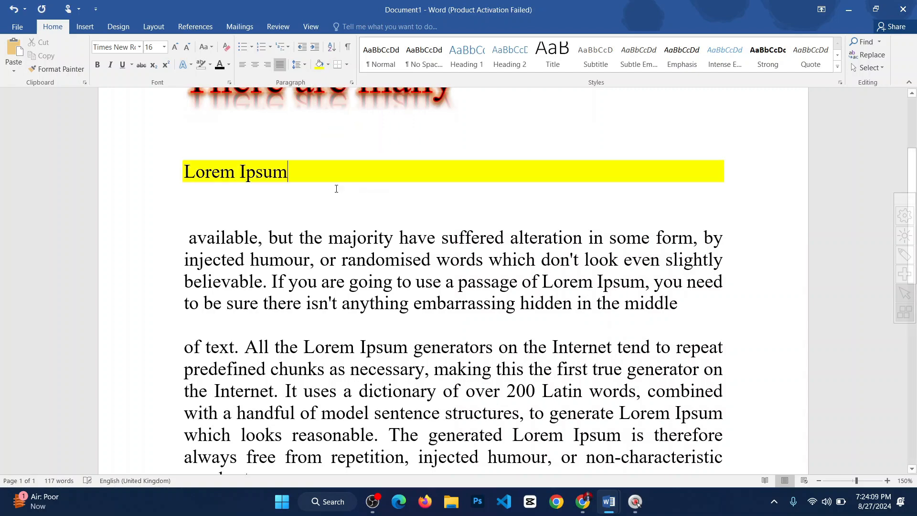
{"action": "left_click", "coordinate": [319, 202]}
{"action": "scroll", "coordinate": [432, 165], "scroll_direction": "down", "scroll_amount": 3}
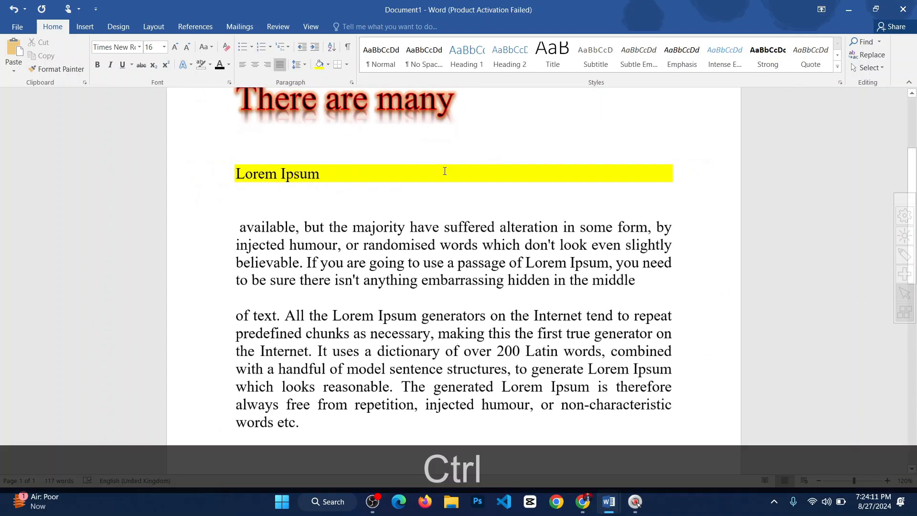
{"action": "scroll", "coordinate": [504, 221], "scroll_direction": "up", "scroll_amount": 4}
{"action": "scroll", "coordinate": [513, 235], "scroll_direction": "down", "scroll_amount": 4}
{"action": "scroll", "coordinate": [517, 240], "scroll_direction": "down", "scroll_amount": 3}
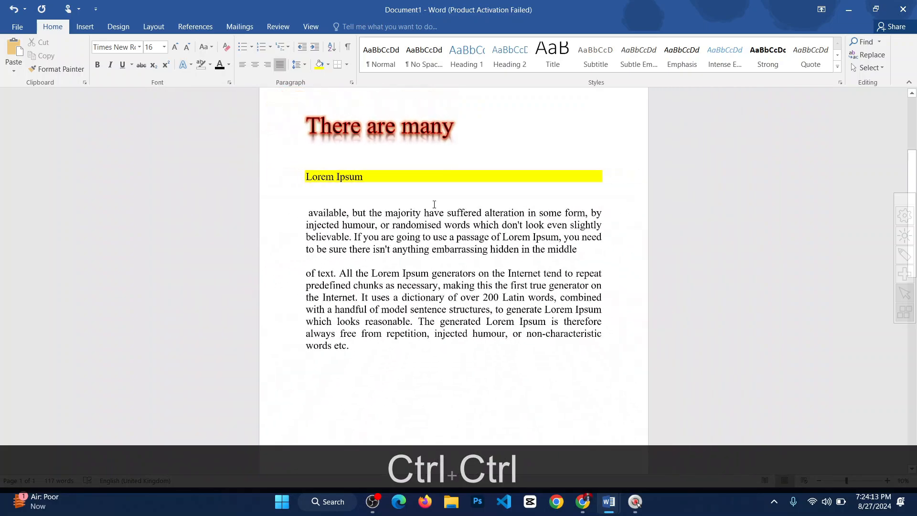
{"action": "scroll", "coordinate": [612, 195], "scroll_direction": "up", "scroll_amount": 5}
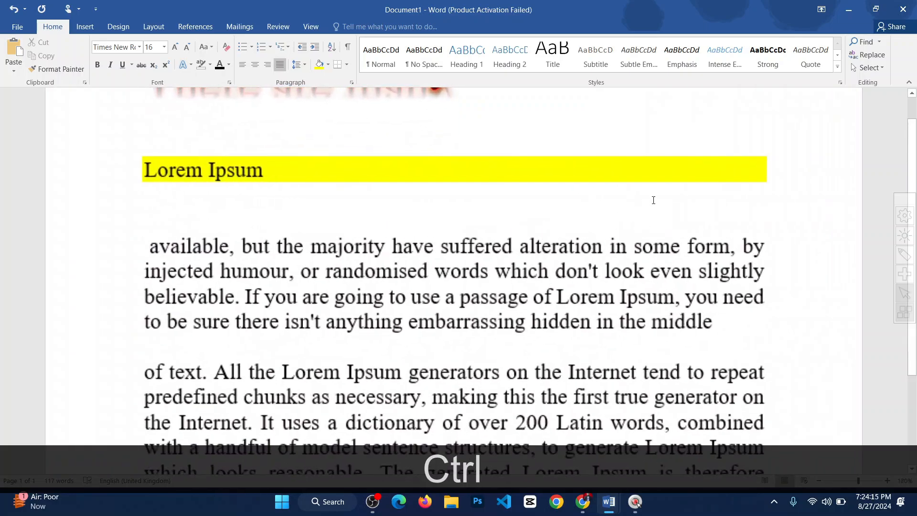
{"action": "scroll", "coordinate": [605, 177], "scroll_direction": "down", "scroll_amount": 2}
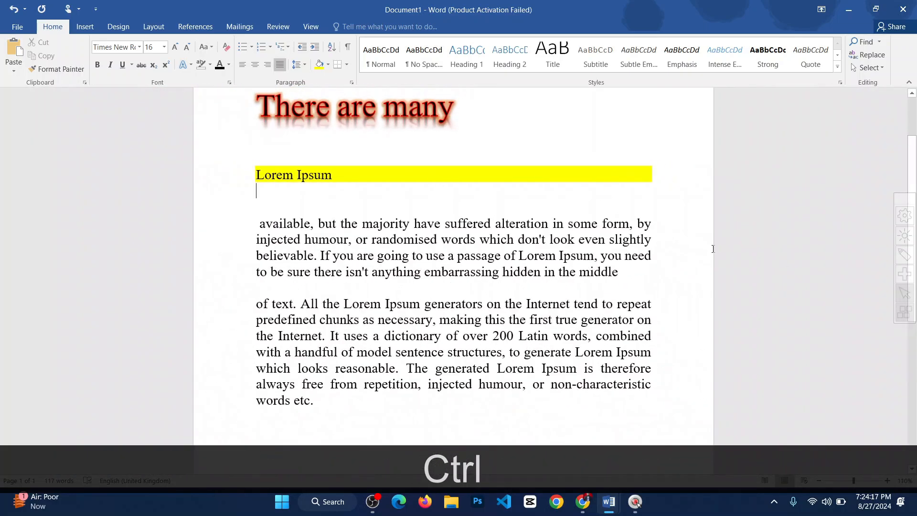
{"action": "scroll", "coordinate": [690, 248], "scroll_direction": "up", "scroll_amount": 2}
{"action": "scroll", "coordinate": [252, 173], "scroll_direction": "up", "scroll_amount": 2}
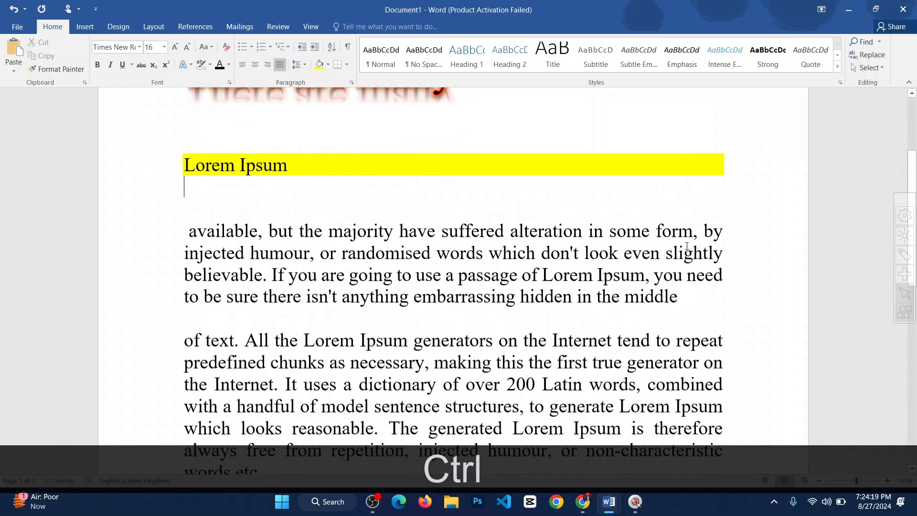
{"action": "scroll", "coordinate": [468, 199], "scroll_direction": "down", "scroll_amount": 4}
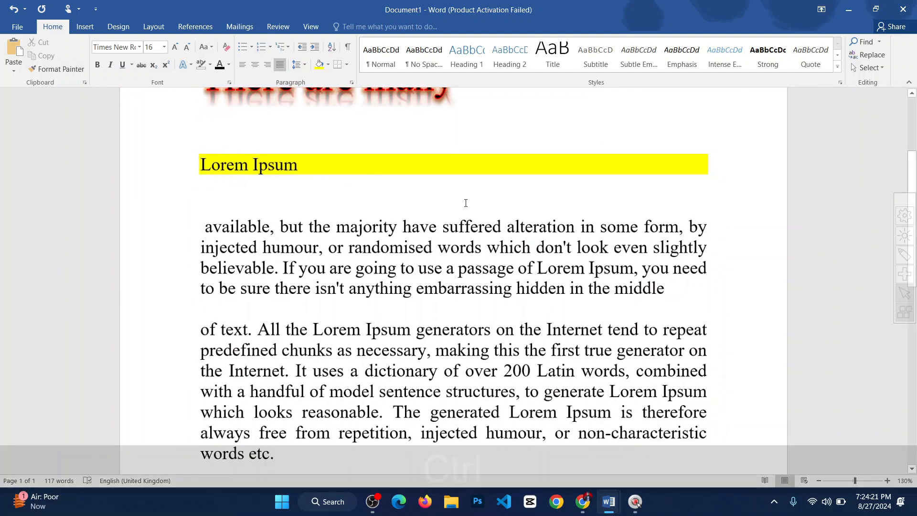
{"action": "scroll", "coordinate": [489, 246], "scroll_direction": "up", "scroll_amount": 3}
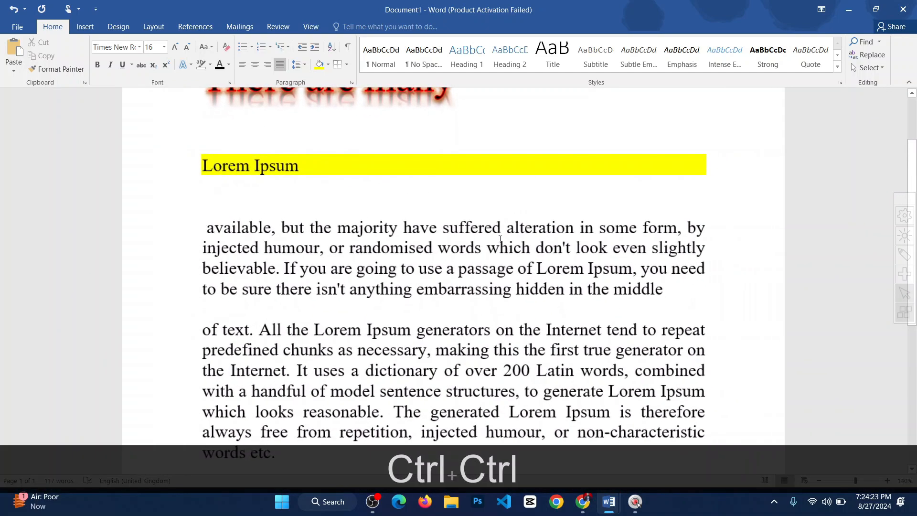
{"action": "scroll", "coordinate": [491, 246], "scroll_direction": "down", "scroll_amount": 4}
{"action": "scroll", "coordinate": [562, 222], "scroll_direction": "up", "scroll_amount": 1}
{"action": "scroll", "coordinate": [562, 222], "scroll_direction": "up", "scroll_amount": 1}
{"action": "scroll", "coordinate": [559, 221], "scroll_direction": "down", "scroll_amount": 2}
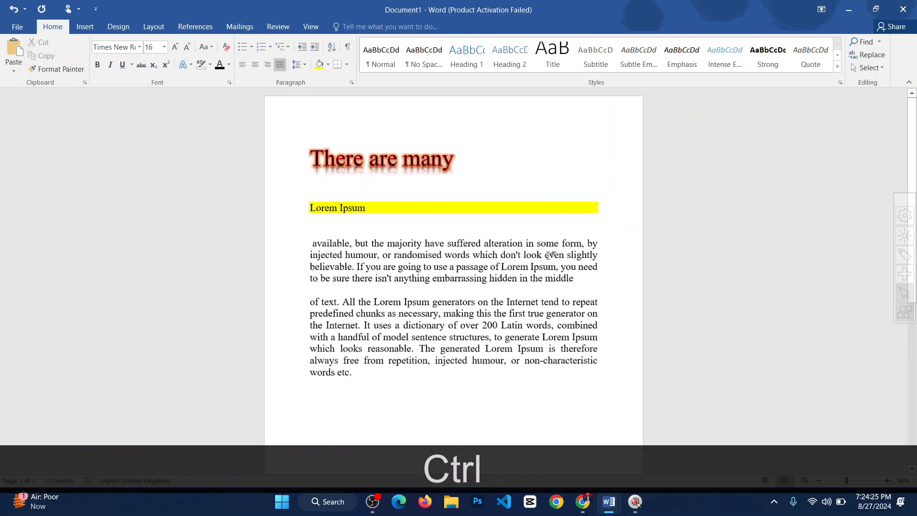
{"action": "scroll", "coordinate": [550, 218], "scroll_direction": "up", "scroll_amount": 8}
{"action": "scroll", "coordinate": [547, 217], "scroll_direction": "up", "scroll_amount": 3}
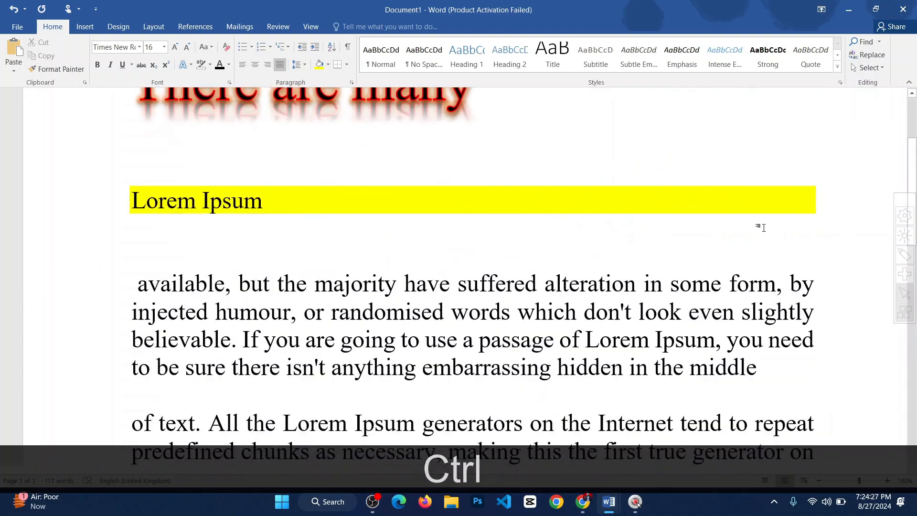
{"action": "scroll", "coordinate": [488, 244], "scroll_direction": "down", "scroll_amount": 4}
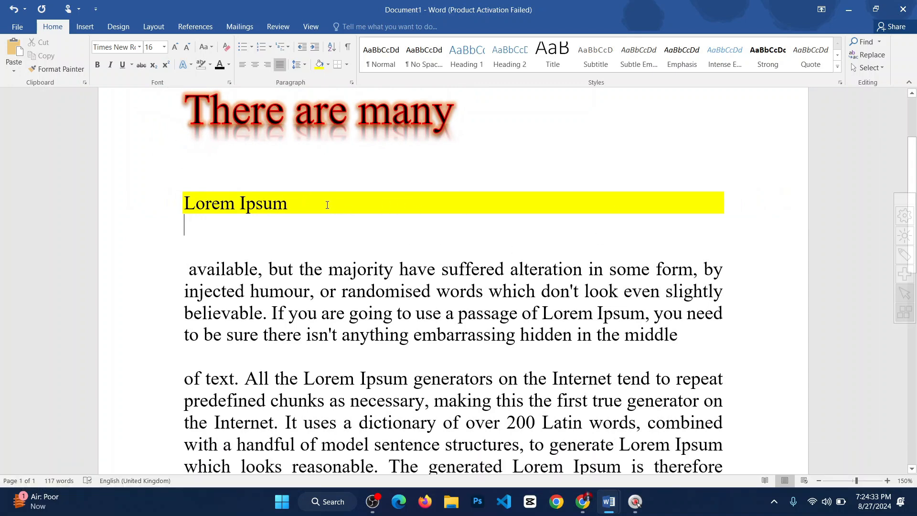
{"action": "scroll", "coordinate": [330, 214], "scroll_direction": "down", "scroll_amount": 1}
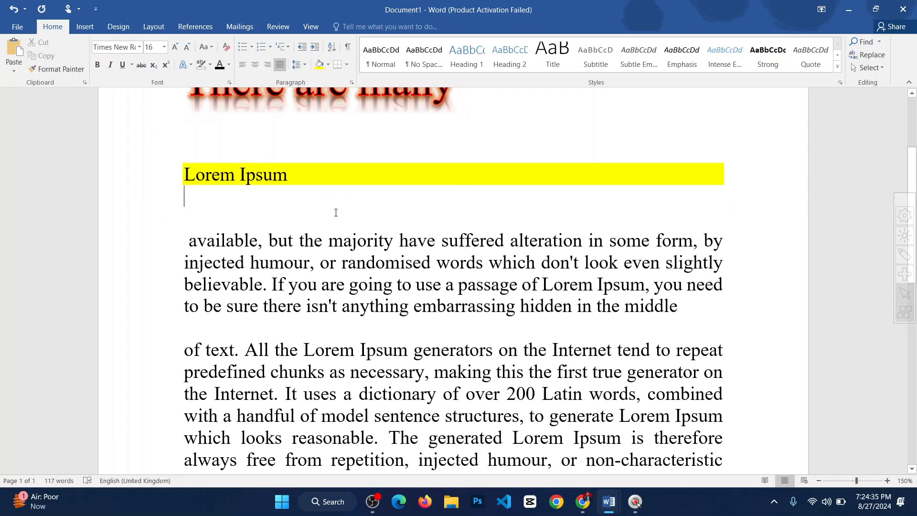
Review the available border options with the paragraph beginning "available, but the majority" selected, without applying one.
{"action": "left_click", "coordinate": [347, 64]}
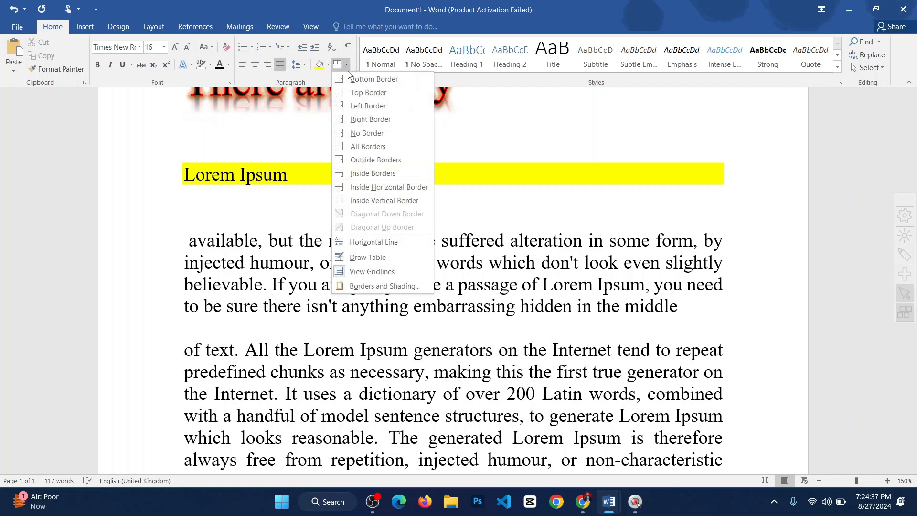
{"action": "left_click", "coordinate": [352, 69]}
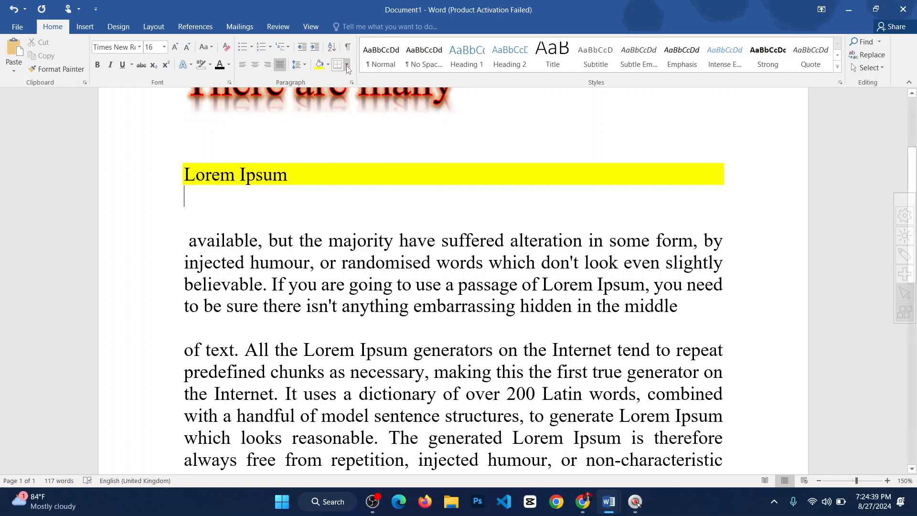
{"action": "scroll", "coordinate": [478, 215], "scroll_direction": "down", "scroll_amount": 1}
{"action": "left_click_drag", "start_coordinate": [681, 272], "coordinate": [187, 210]}
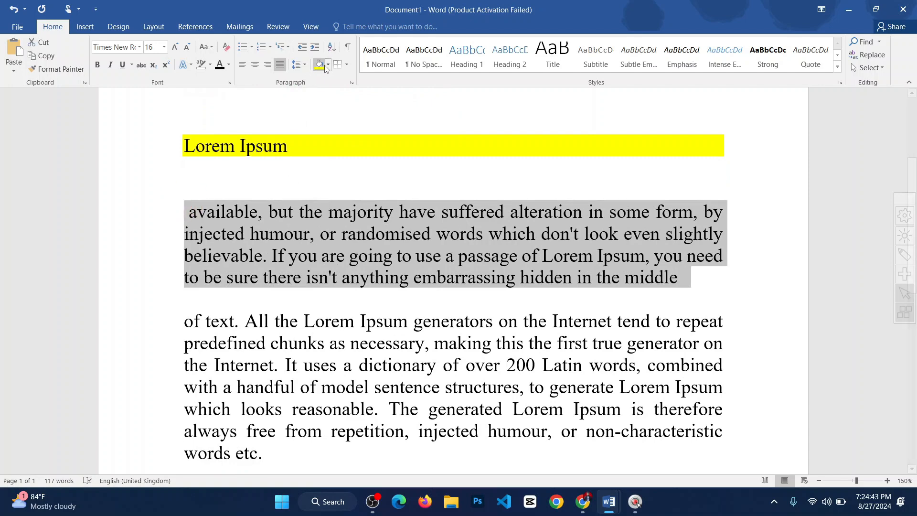
{"action": "left_click", "coordinate": [349, 65]}
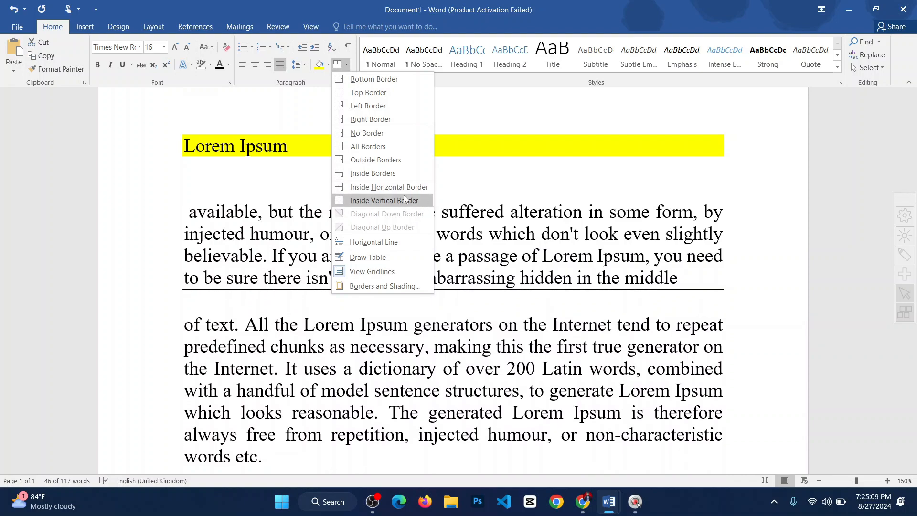
{"action": "left_click", "coordinate": [503, 180]}
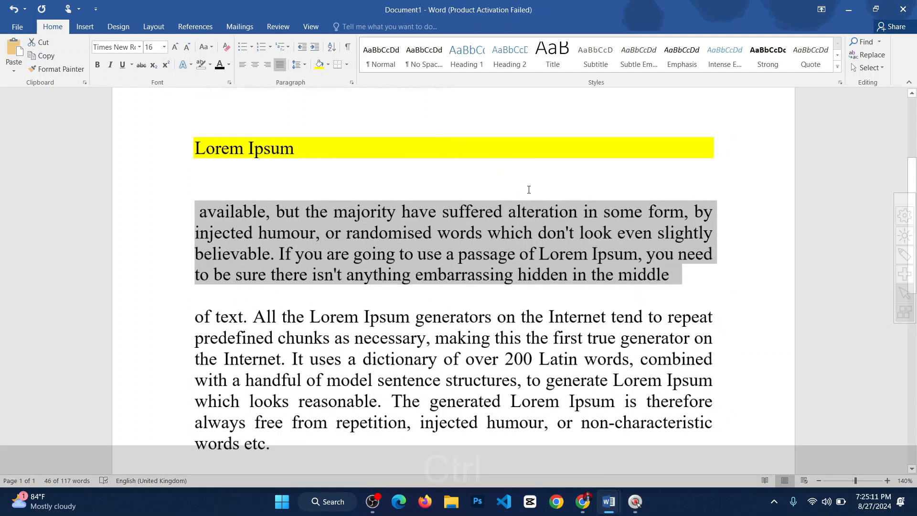
Try the Heading 1 style on the last paragraph, beginning "of text. All the Lorem Ipsum", and undo it.
{"action": "scroll", "coordinate": [491, 344], "scroll_direction": "down", "scroll_amount": 5, "text": "ctrl"}
{"action": "scroll", "coordinate": [491, 345], "scroll_direction": "up", "scroll_amount": 5, "text": "ctrl"}
{"action": "scroll", "coordinate": [295, 360], "scroll_direction": "down", "scroll_amount": 2}
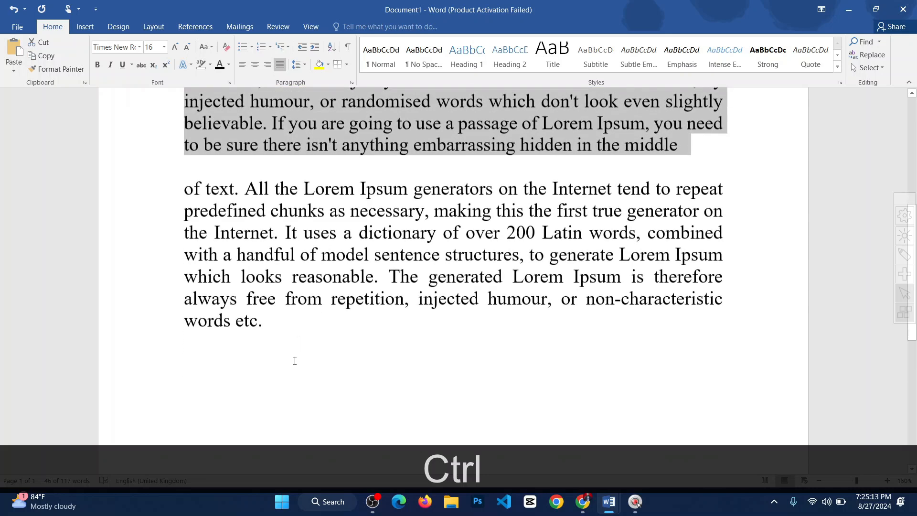
{"action": "left_click_drag", "start_coordinate": [295, 360], "coordinate": [172, 185]}
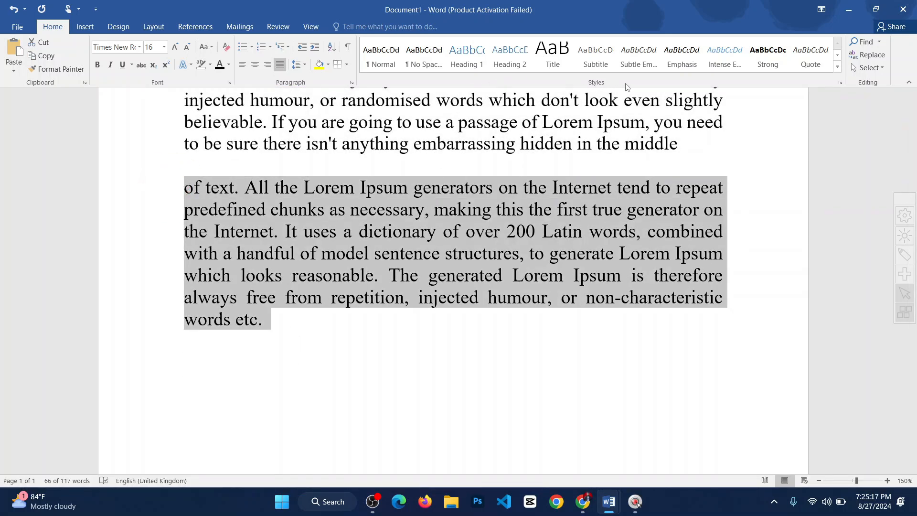
{"action": "left_click", "coordinate": [386, 56]}
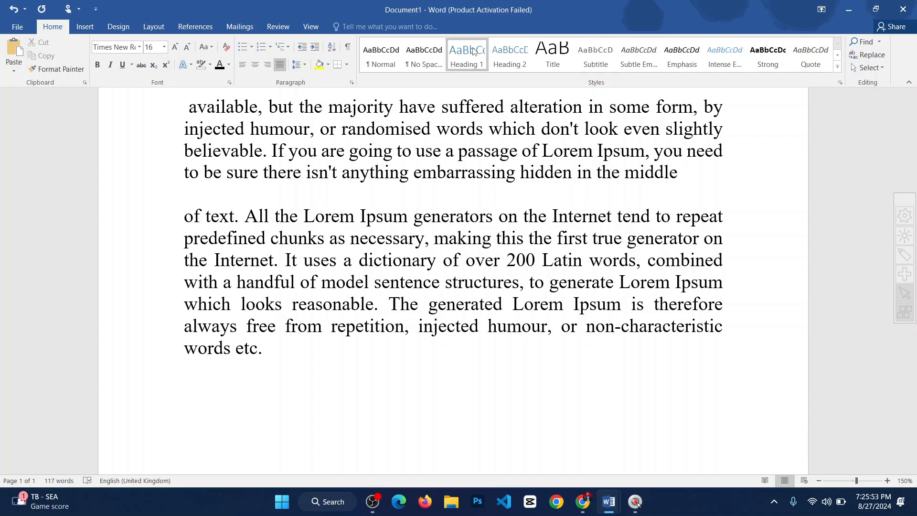
{"action": "left_click_drag", "start_coordinate": [264, 349], "coordinate": [167, 203]}
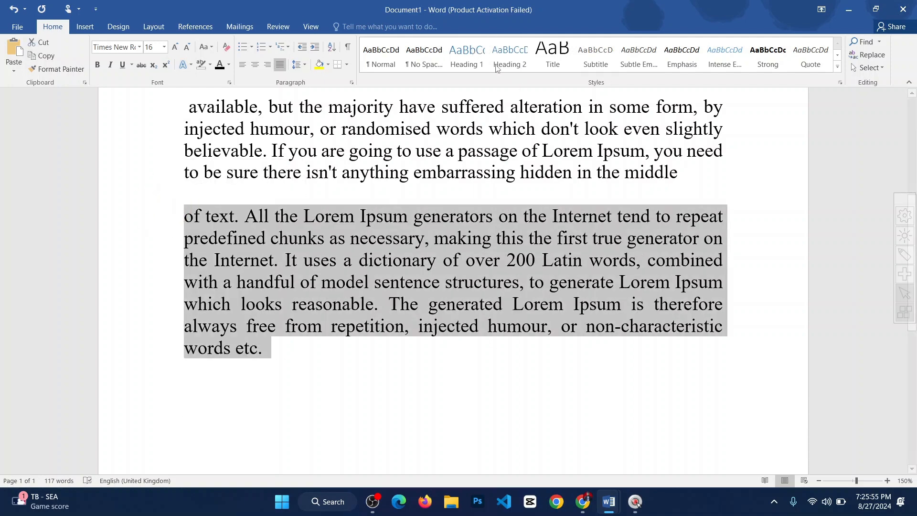
{"action": "left_click", "coordinate": [467, 55]}
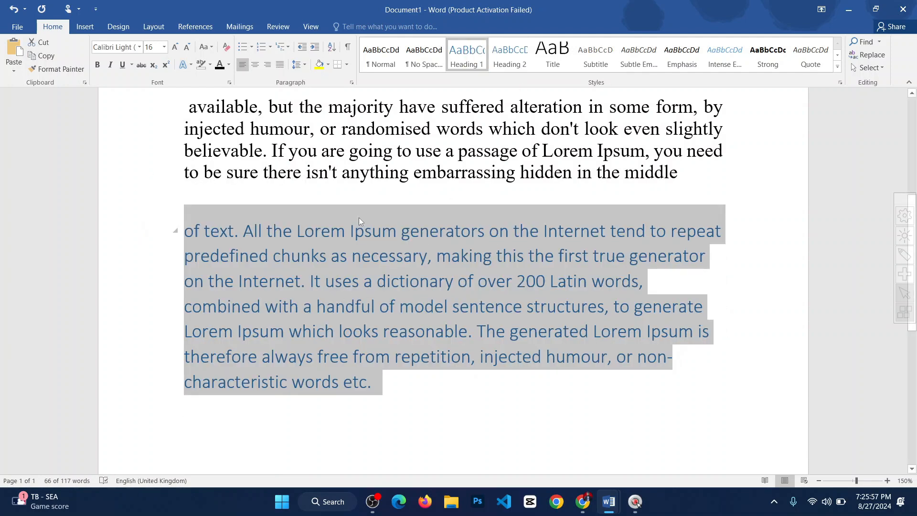
{"action": "key", "text": "ctrl+z"}
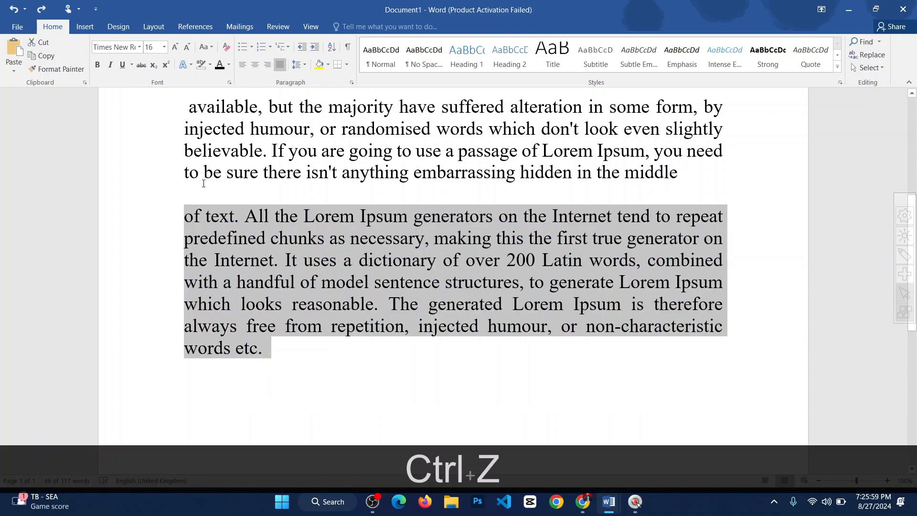
Preview the text effect presets on the last paragraph and leave without applying one.
{"action": "left_click", "coordinate": [184, 65]}
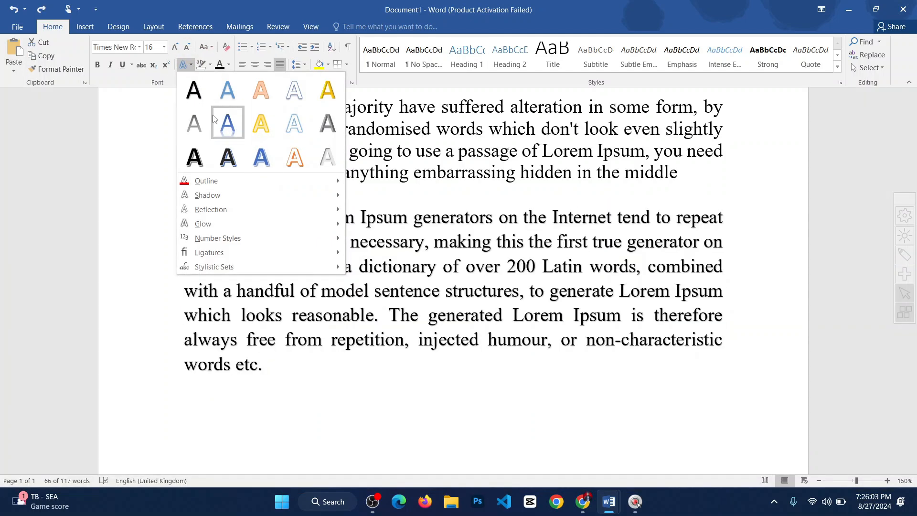
{"action": "left_click", "coordinate": [471, 189]}
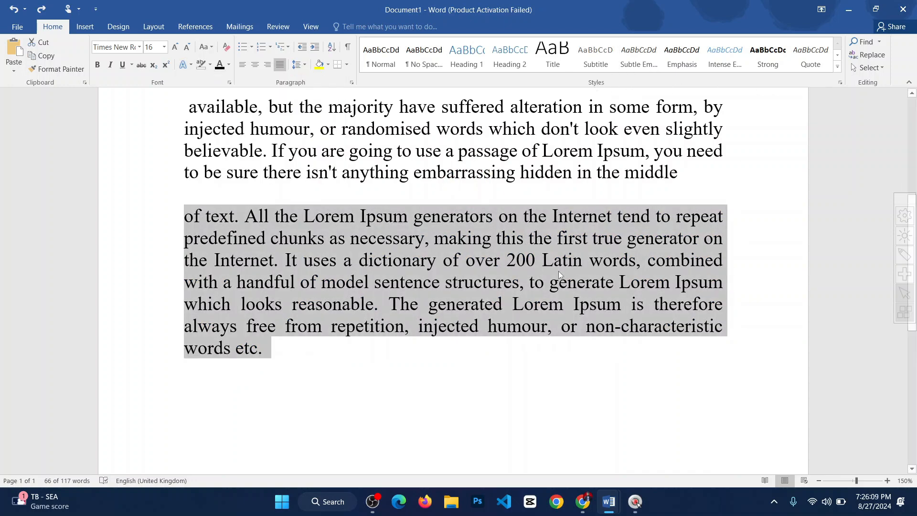
{"action": "scroll", "coordinate": [568, 260], "scroll_direction": "up", "scroll_amount": 3}
{"action": "scroll", "coordinate": [582, 251], "scroll_direction": "down", "scroll_amount": 2}
{"action": "left_click", "coordinate": [582, 251]}
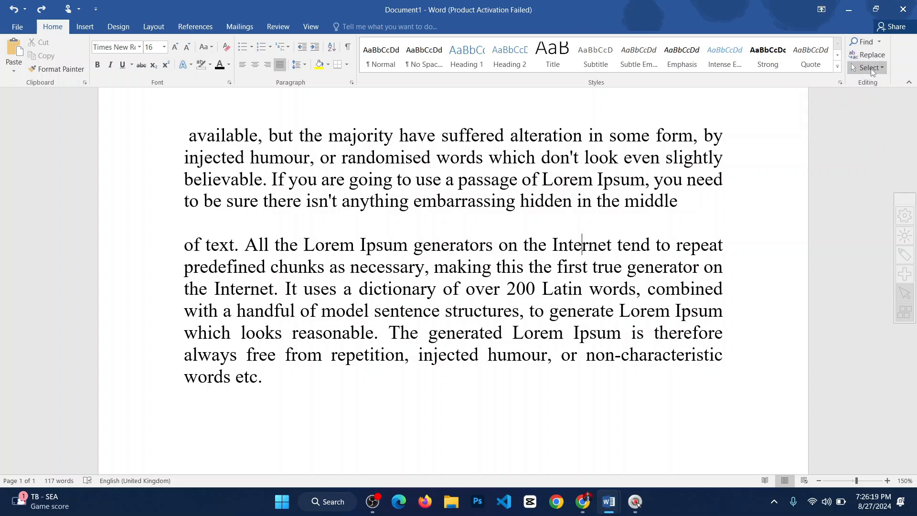
{"action": "left_click_drag", "start_coordinate": [488, 358], "coordinate": [231, 232]}
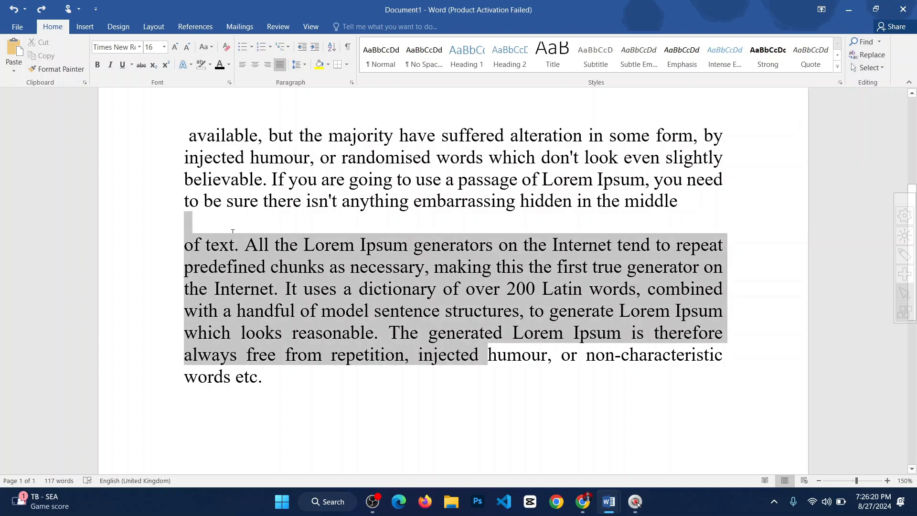
{"action": "left_click", "coordinate": [887, 389]}
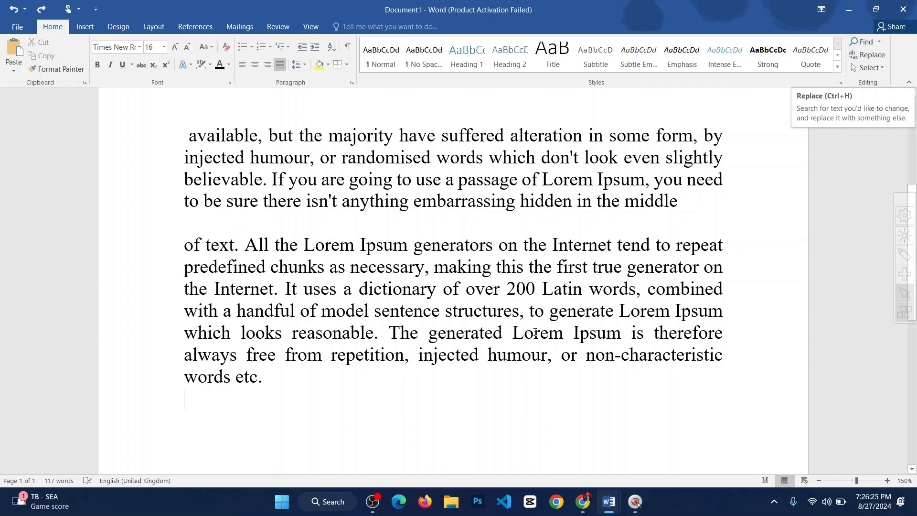
{"action": "double_click", "coordinate": [531, 246]}
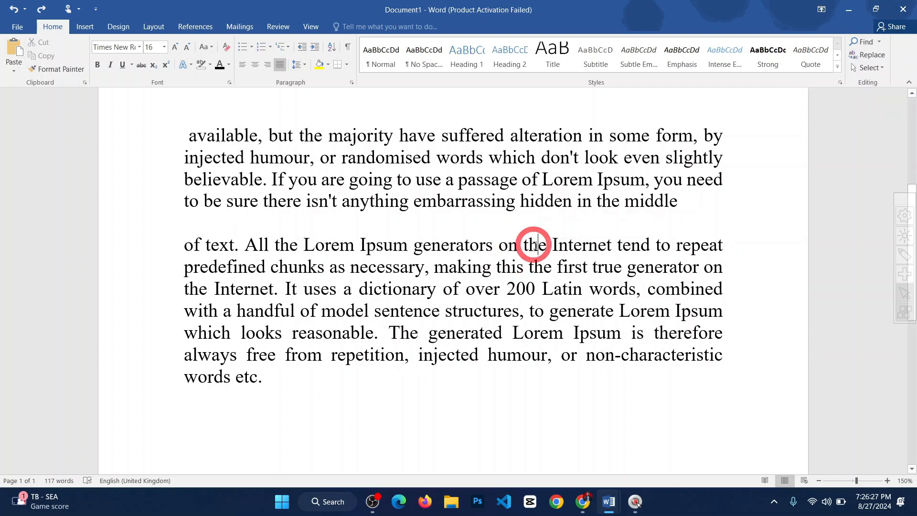
{"action": "triple_click", "coordinate": [533, 245]}
{"action": "left_click", "coordinate": [536, 246]}
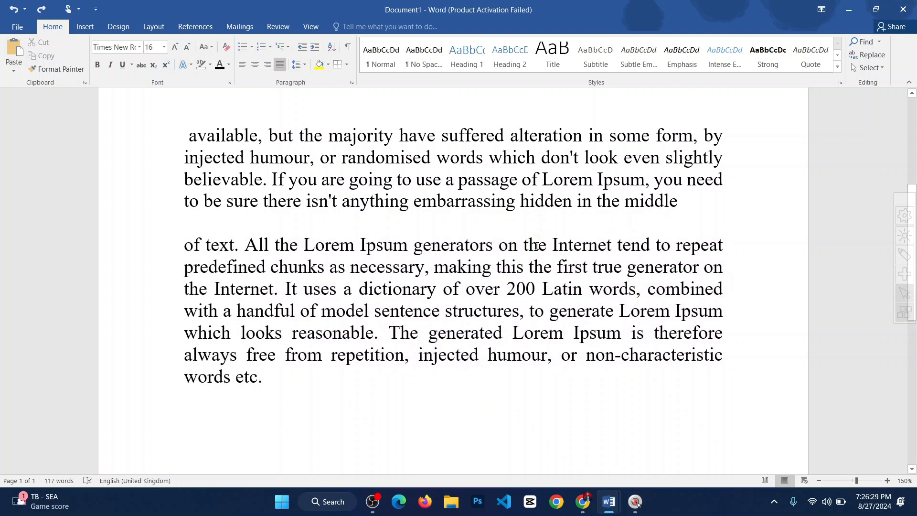
Copy the word "the" before "Internet" in the last paragraph and search the document for it.
{"action": "left_click_drag", "start_coordinate": [550, 244], "coordinate": [521, 246]}
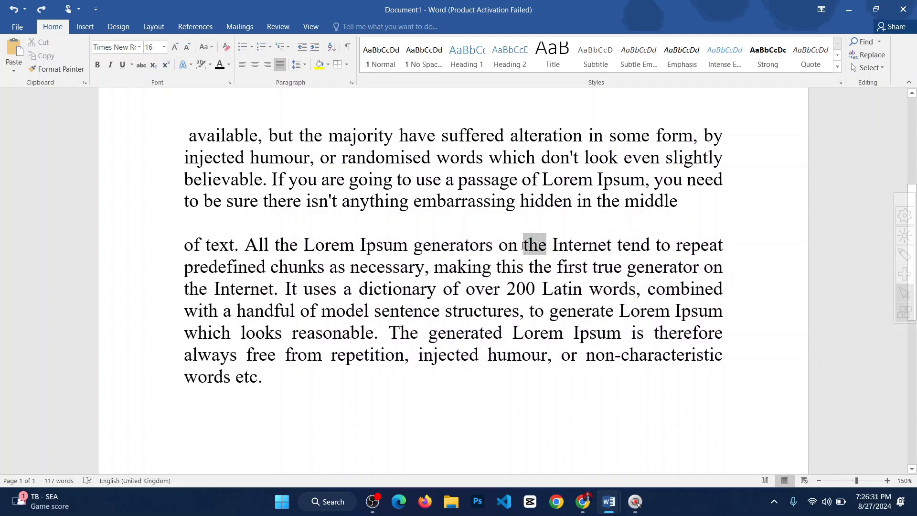
{"action": "key", "text": "ctrl+c"}
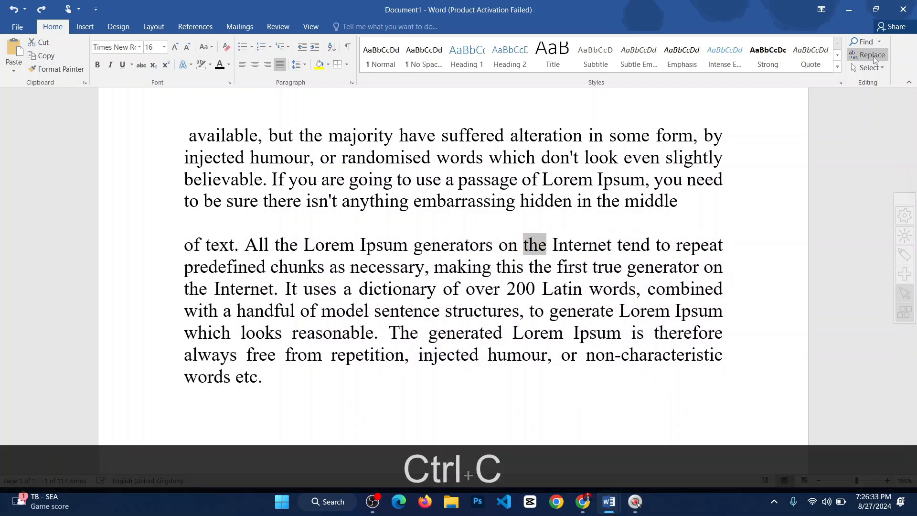
{"action": "left_click", "coordinate": [864, 42]}
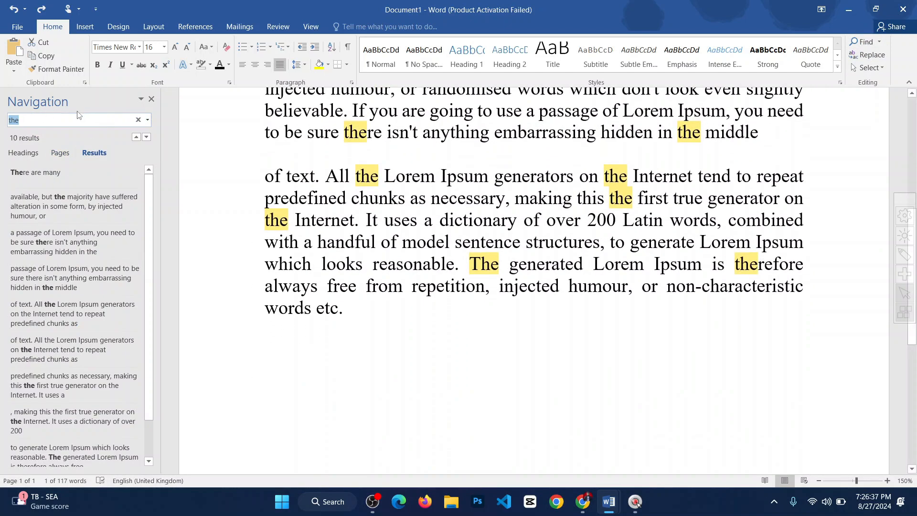
Clear the search, search again for the copied "the" followed by a space, look through the matches and end the search.
{"action": "left_click", "coordinate": [138, 119]}
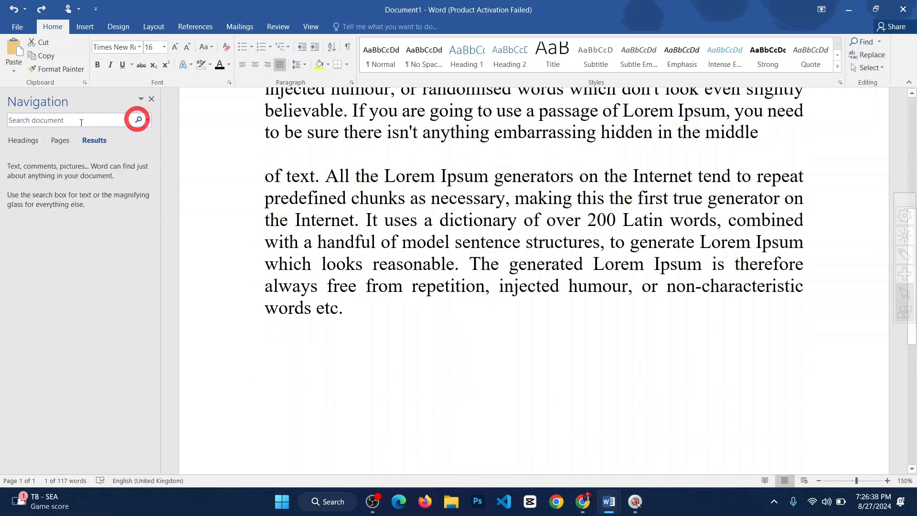
{"action": "left_click", "coordinate": [54, 120]}
{"action": "key", "text": "ctrl"}
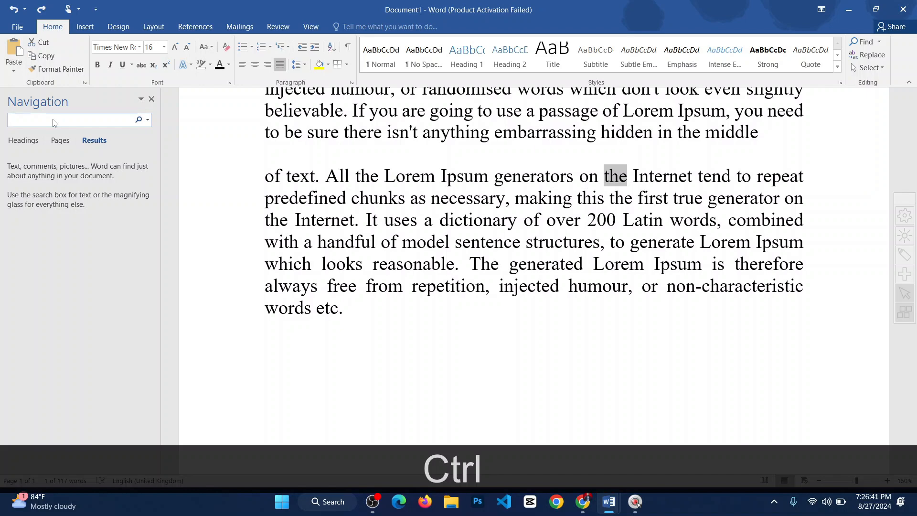
{"action": "key", "text": "ctrl+v"}
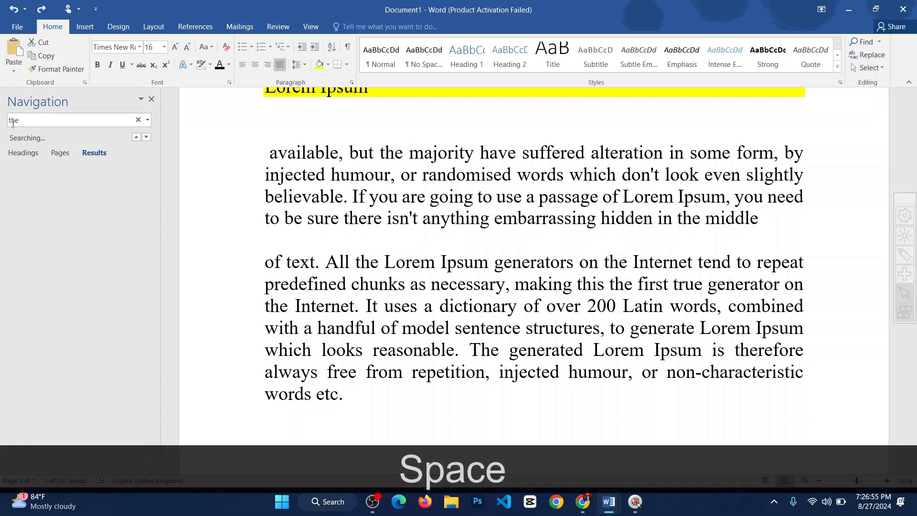
{"action": "scroll", "coordinate": [503, 309], "scroll_direction": "up", "scroll_amount": 2}
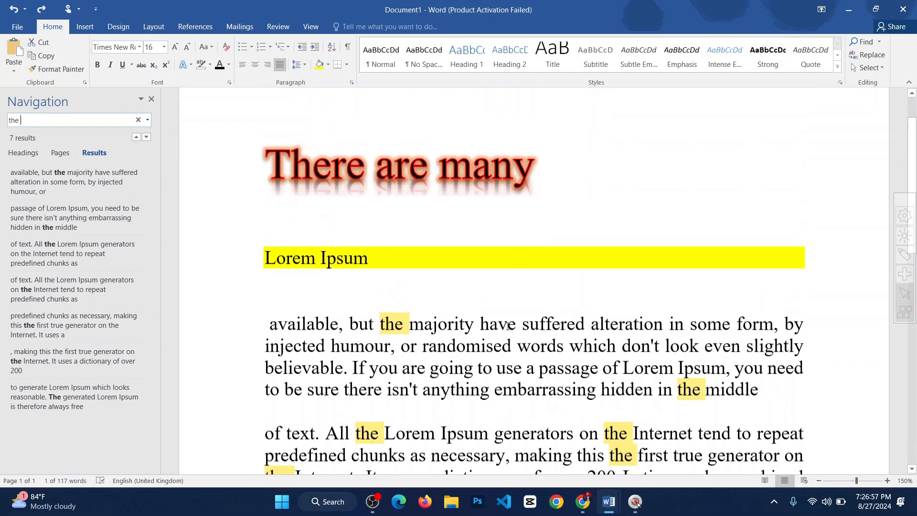
{"action": "scroll", "coordinate": [502, 309], "scroll_direction": "down", "scroll_amount": 1}
{"action": "scroll", "coordinate": [503, 308], "scroll_direction": "up", "scroll_amount": 2}
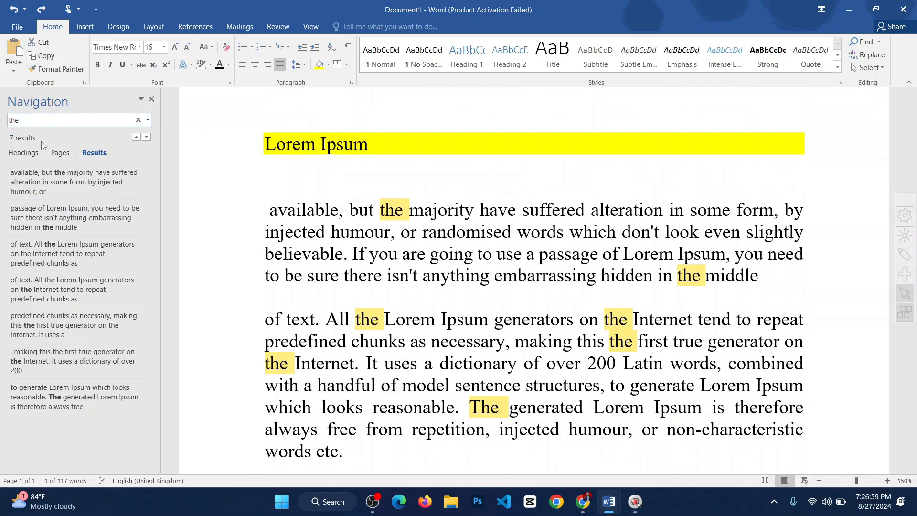
{"action": "left_click", "coordinate": [151, 100]}
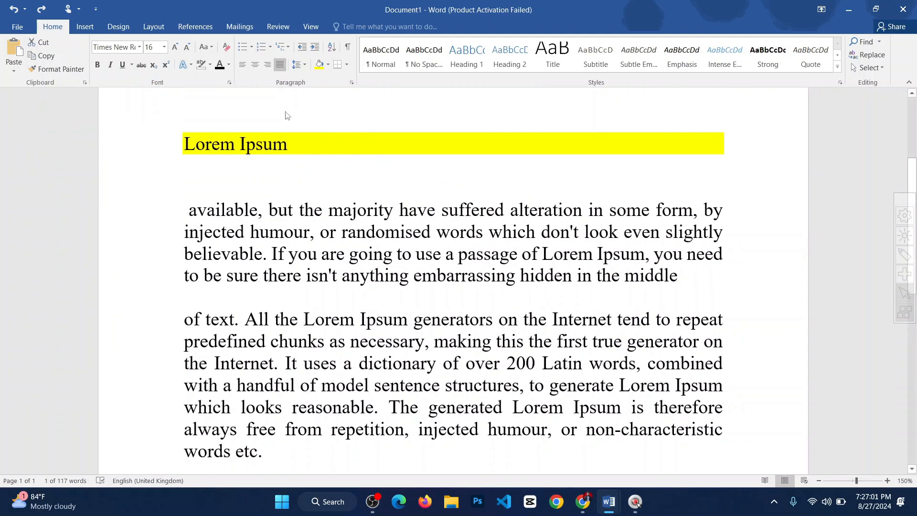
Set up a find and replace for "the" with the replacement text "IS", and copy the replacement text.
{"action": "left_click", "coordinate": [871, 57]}
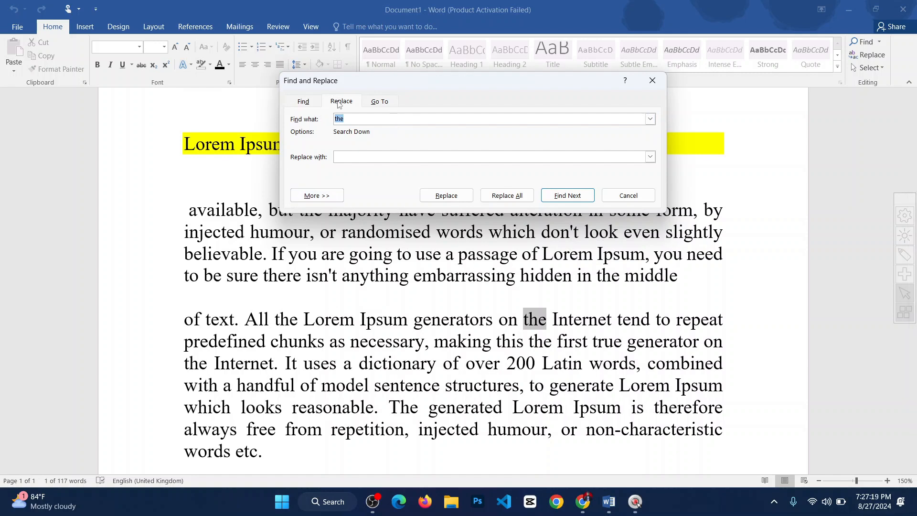
{"action": "left_click", "coordinate": [354, 118]}
{"action": "left_click_drag", "start_coordinate": [424, 79], "coordinate": [372, 78]}
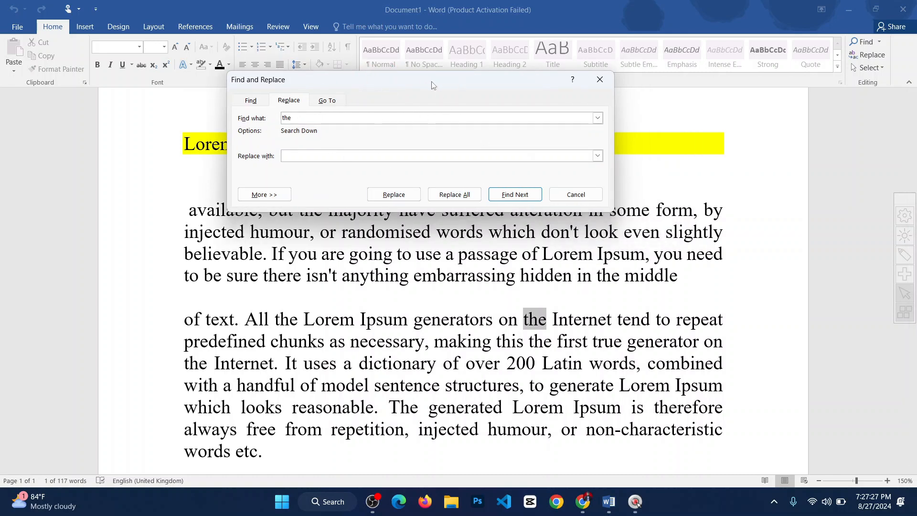
{"action": "left_click_drag", "start_coordinate": [432, 82], "coordinate": [503, 65]}
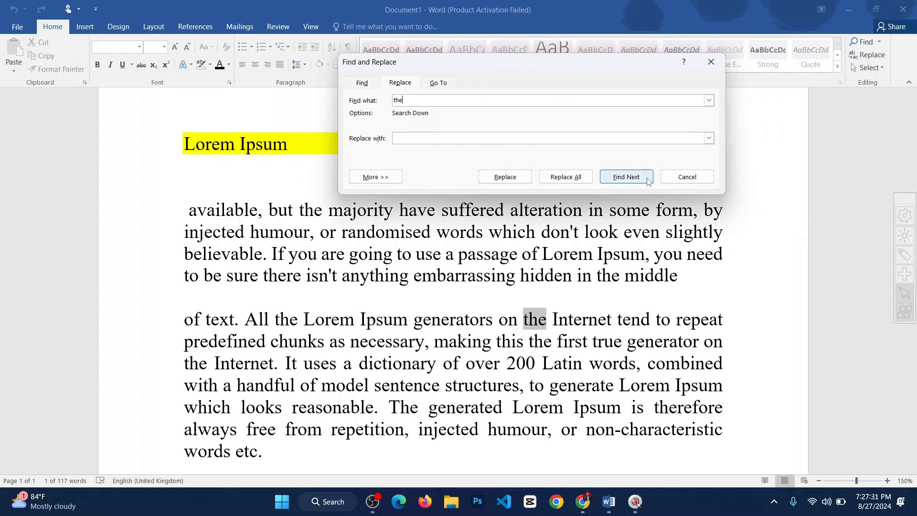
{"action": "left_click", "coordinate": [410, 101]}
{"action": "left_click", "coordinate": [405, 141]}
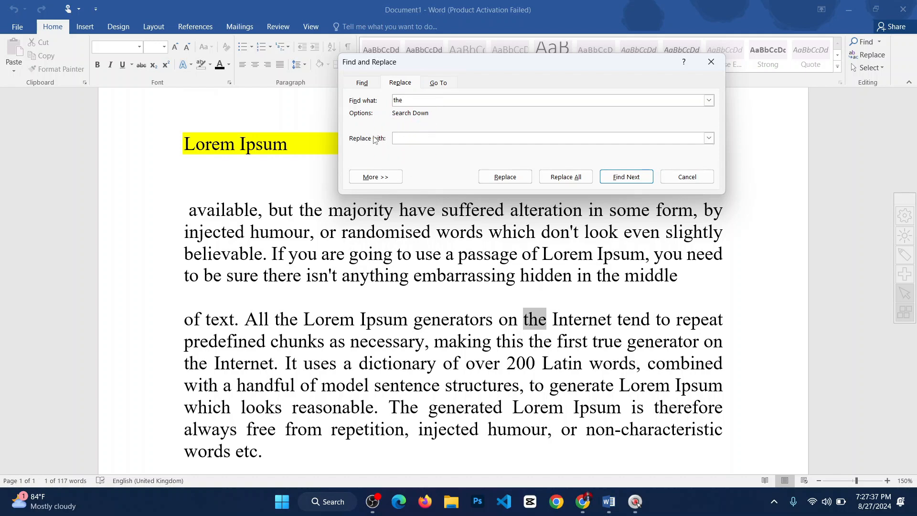
{"action": "type", "text": "IS"}
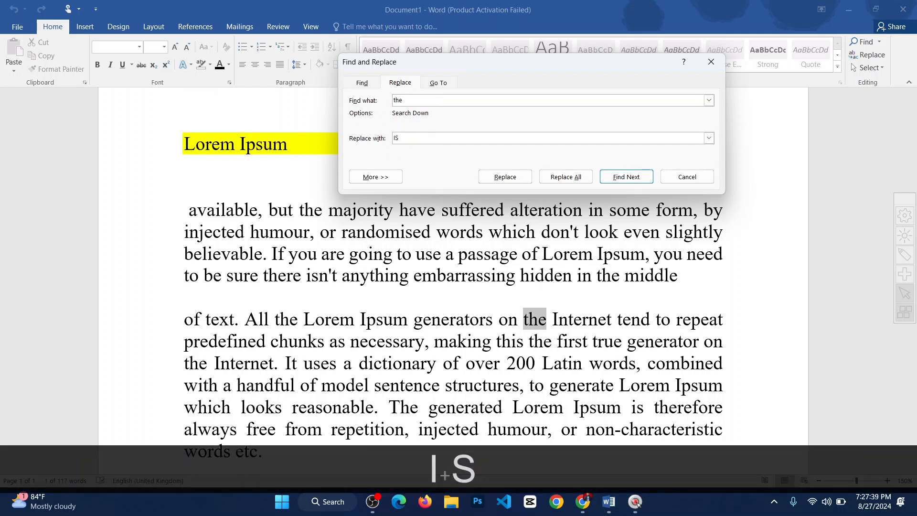
{"action": "double_click", "coordinate": [395, 139]}
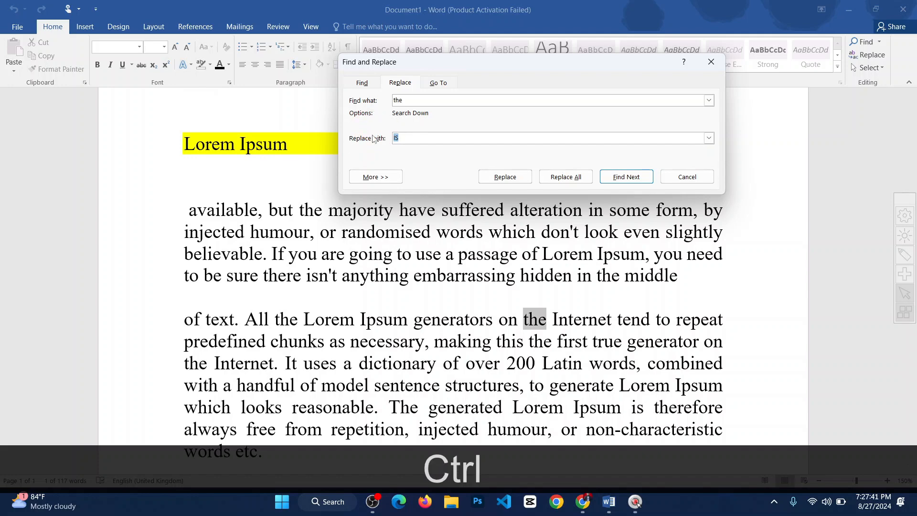
{"action": "key", "text": "ctrl+c"}
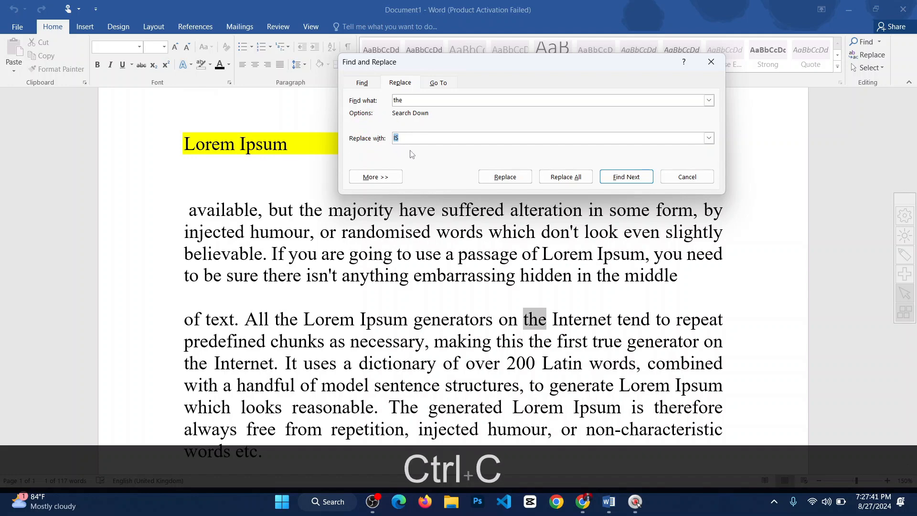
Replace all occurrences of "the" with "IS" throughout the document and close Find and Replace.
{"action": "left_click", "coordinate": [574, 180]}
{"action": "left_click", "coordinate": [440, 286]}
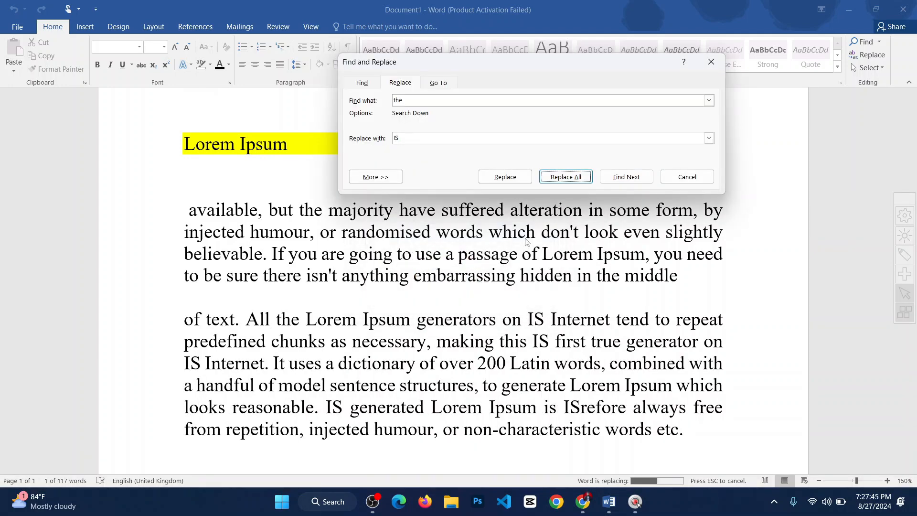
{"action": "left_click", "coordinate": [463, 282]}
{"action": "scroll", "coordinate": [573, 287], "scroll_direction": "down", "scroll_amount": 4}
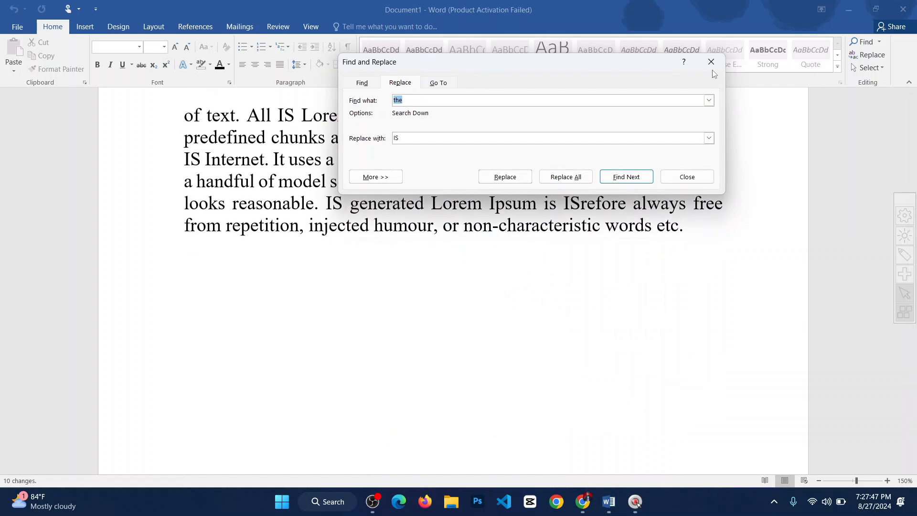
{"action": "left_click", "coordinate": [711, 62]}
{"action": "scroll", "coordinate": [684, 193], "scroll_direction": "up", "scroll_amount": 4}
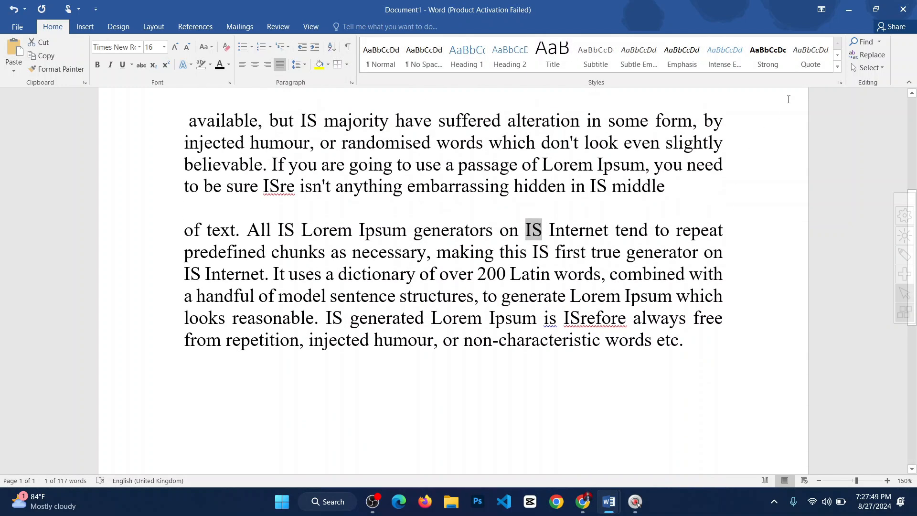
Search the document for the copied "IS", look through the matches and close the search.
{"action": "left_click", "coordinate": [868, 44]}
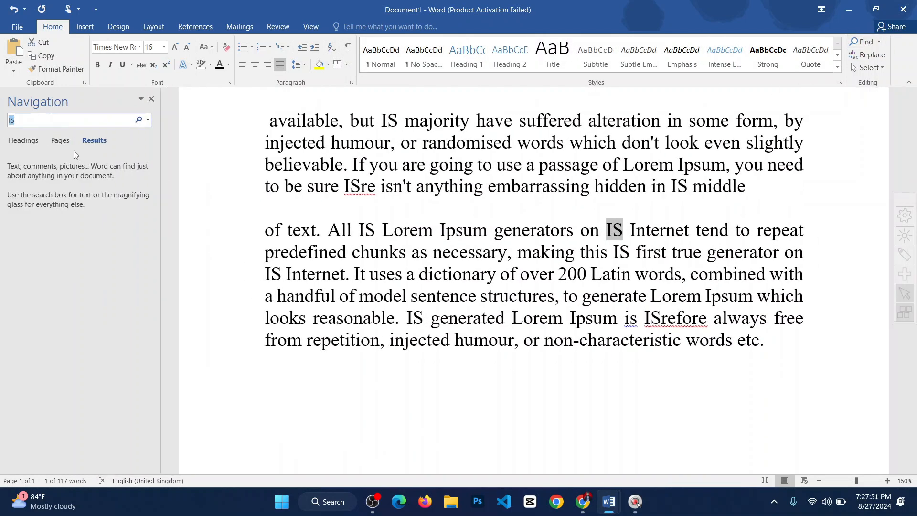
{"action": "key", "text": "ctrl+v"}
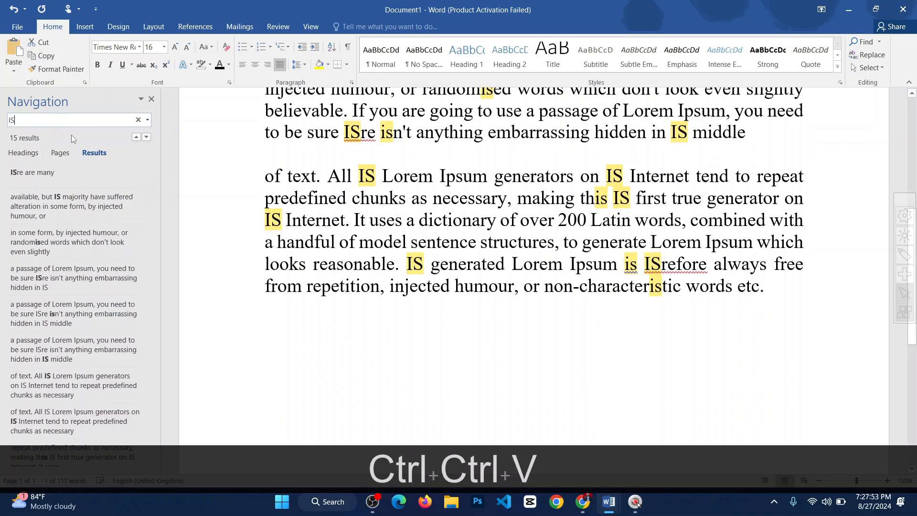
{"action": "scroll", "coordinate": [578, 249], "scroll_direction": "up", "scroll_amount": 2}
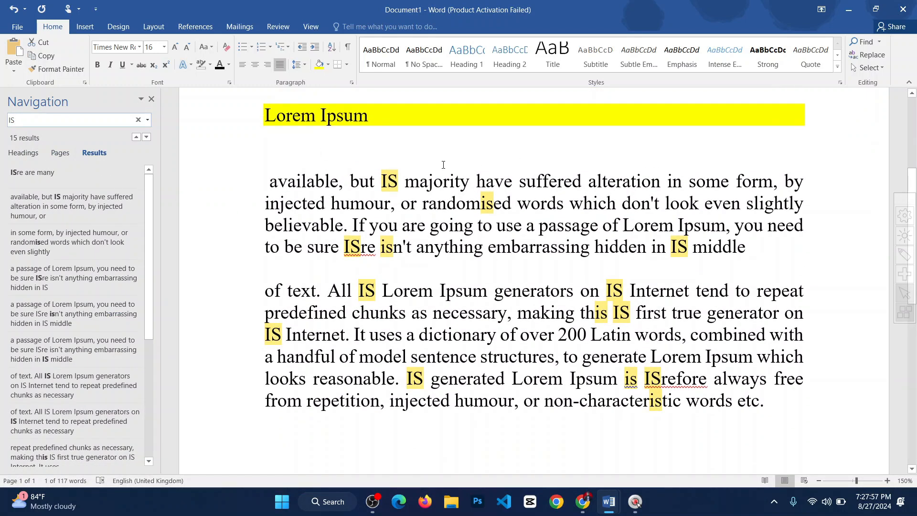
{"action": "scroll", "coordinate": [646, 335], "scroll_direction": "down", "scroll_amount": 1}
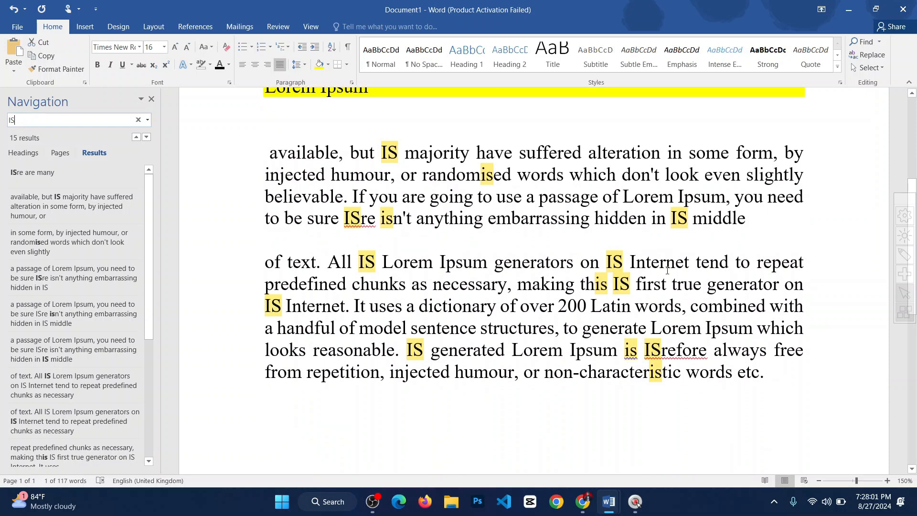
{"action": "scroll", "coordinate": [594, 360], "scroll_direction": "down", "scroll_amount": 2}
{"action": "scroll", "coordinate": [593, 360], "scroll_direction": "up", "scroll_amount": 4}
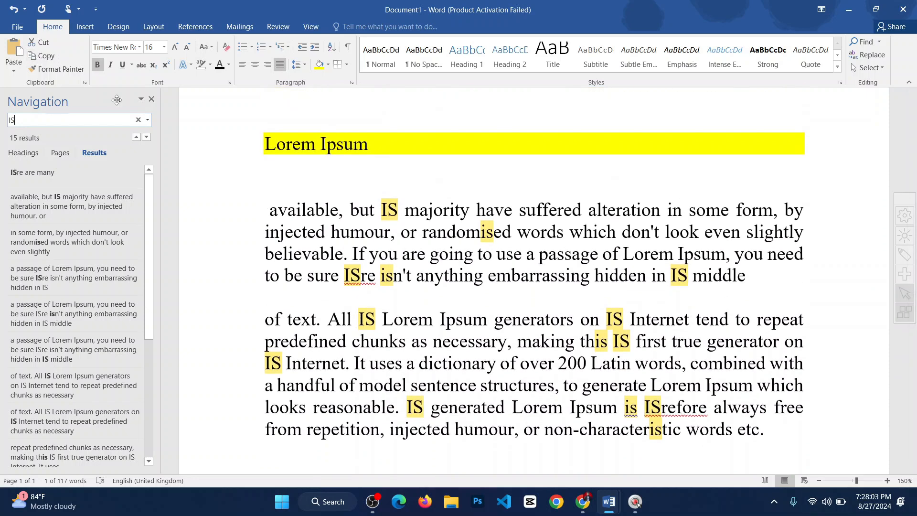
{"action": "left_click", "coordinate": [151, 100]}
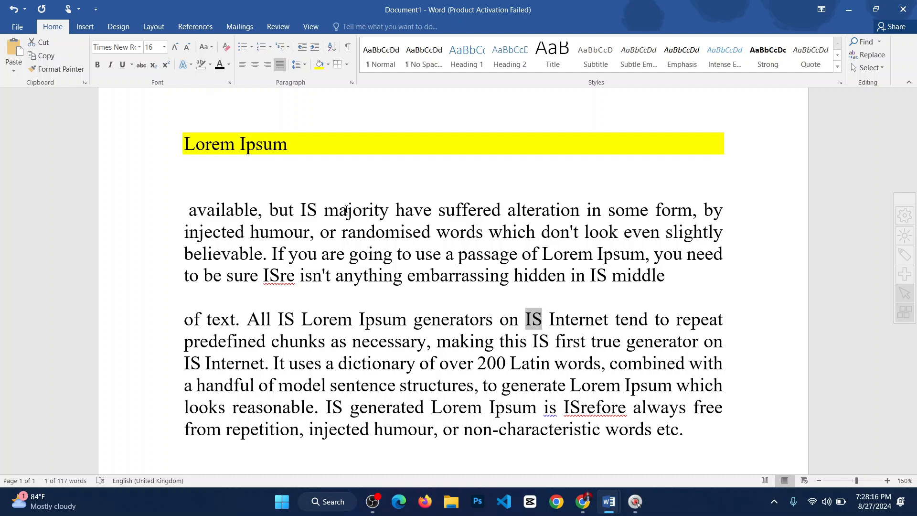